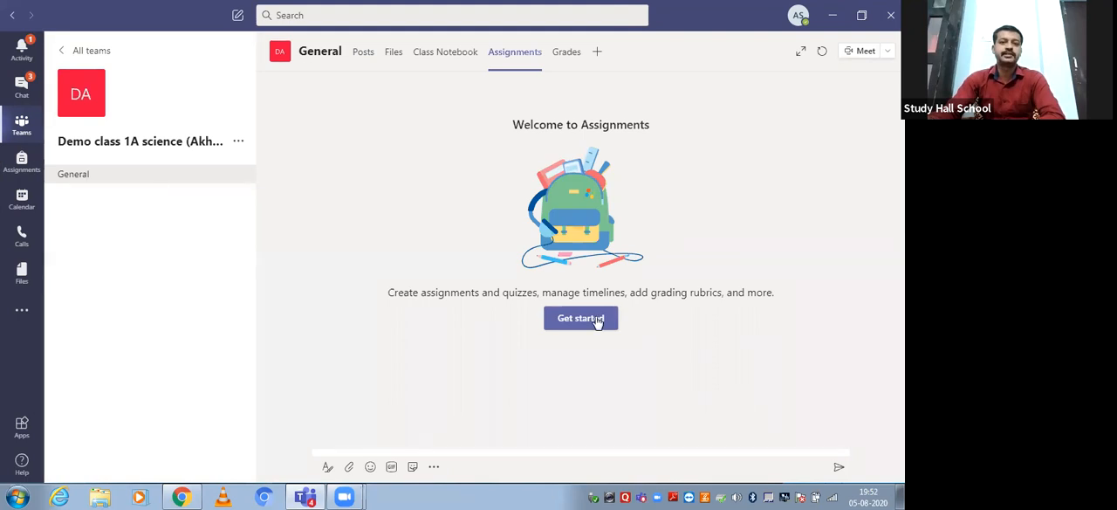
# Start a new quiz assignment for the demo science class and create a new blank quiz in Forms.
pyautogui.click(599, 321)
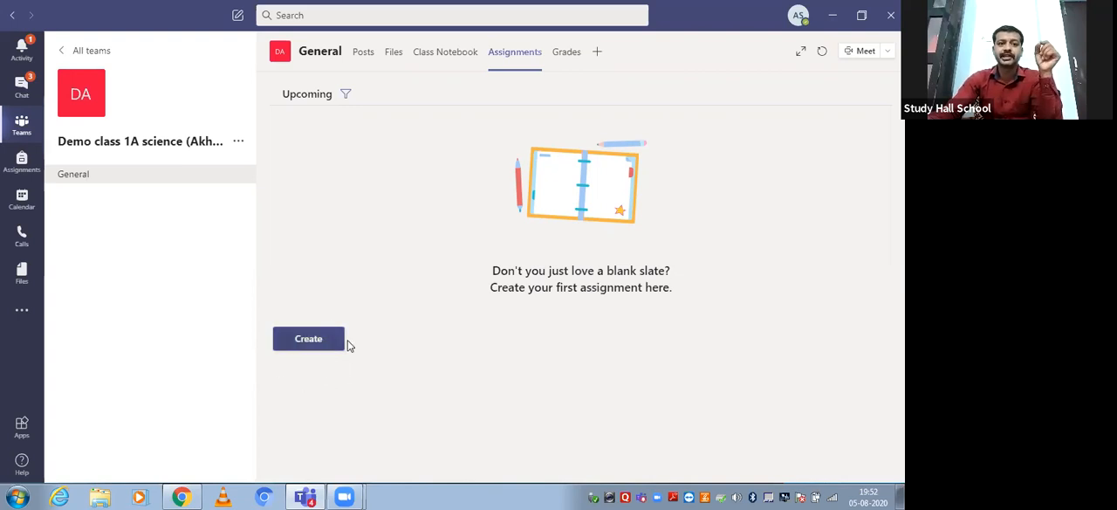
pyautogui.click(310, 343)
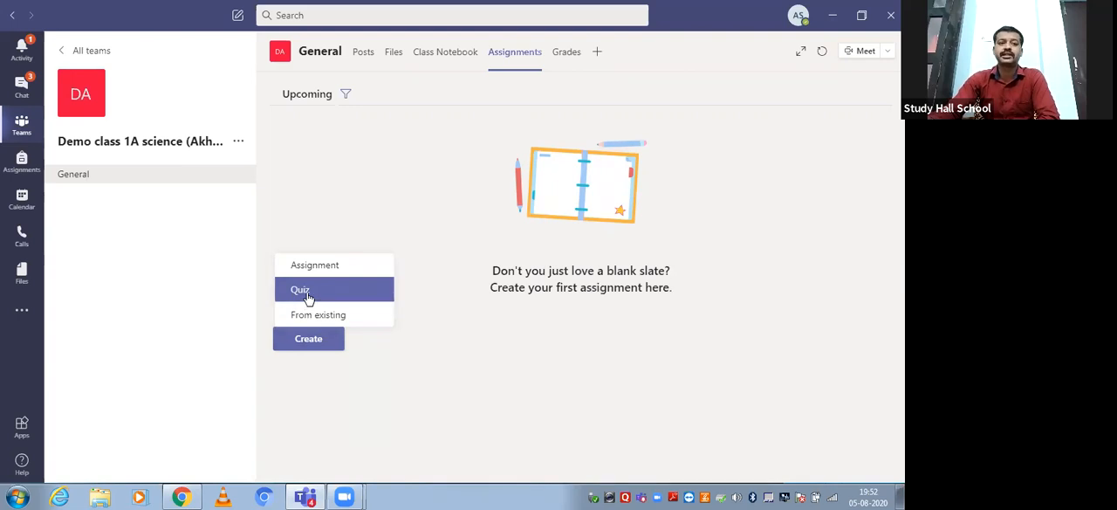
pyautogui.click(307, 295)
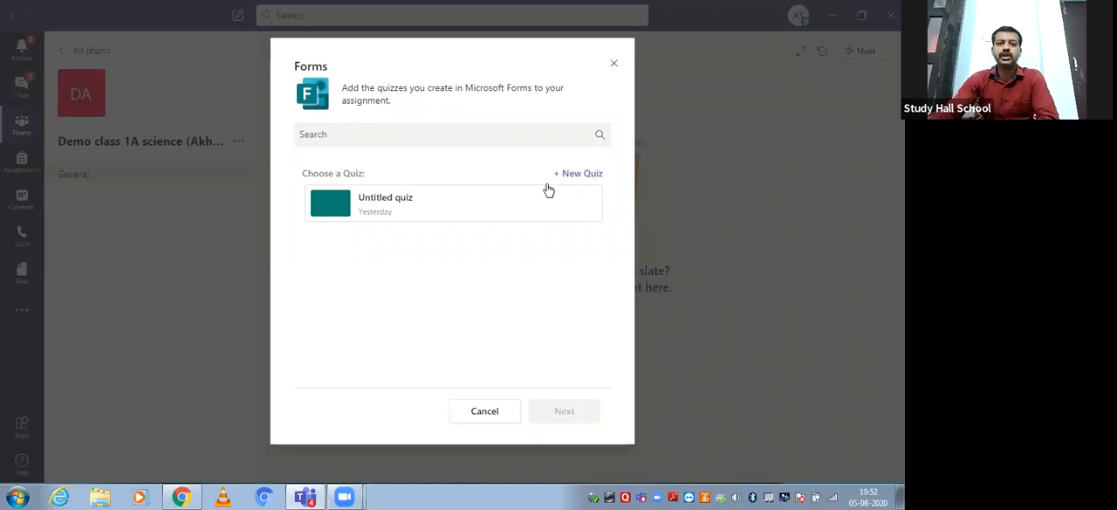
pyautogui.click(578, 177)
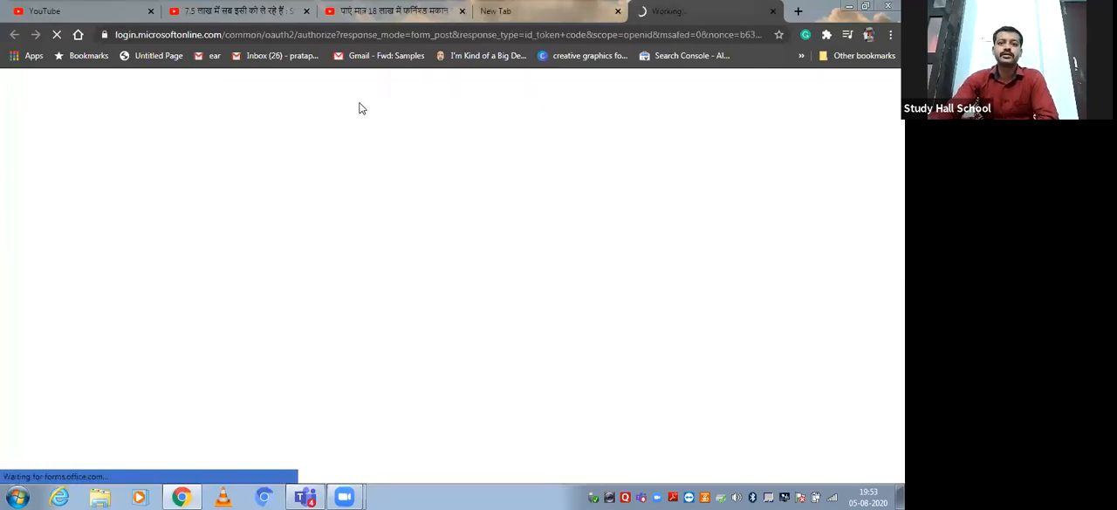
# Close the two YouTube video pages and the blank page in the browser, keeping the new quiz open.
pyautogui.click(462, 11)
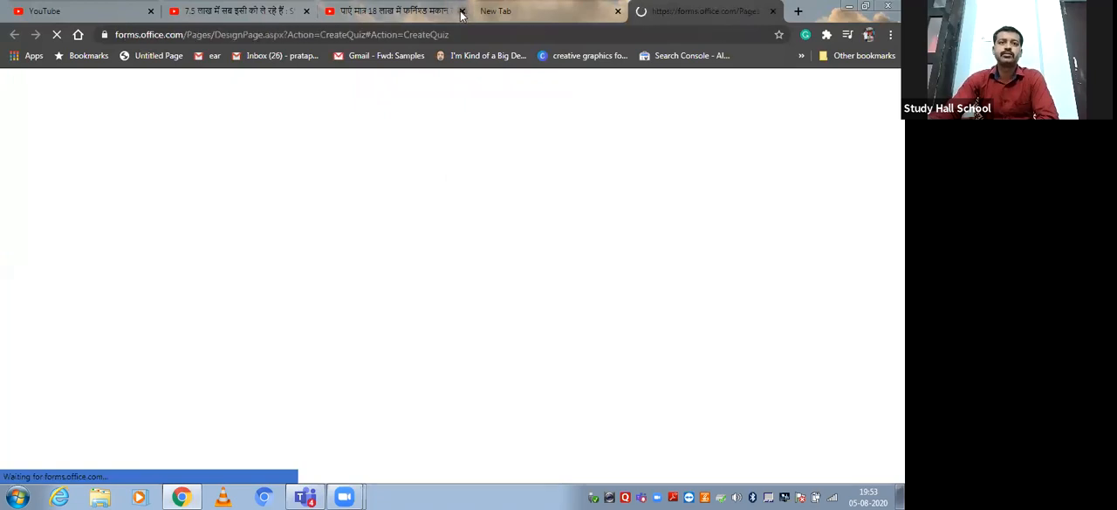
pyautogui.click(306, 11)
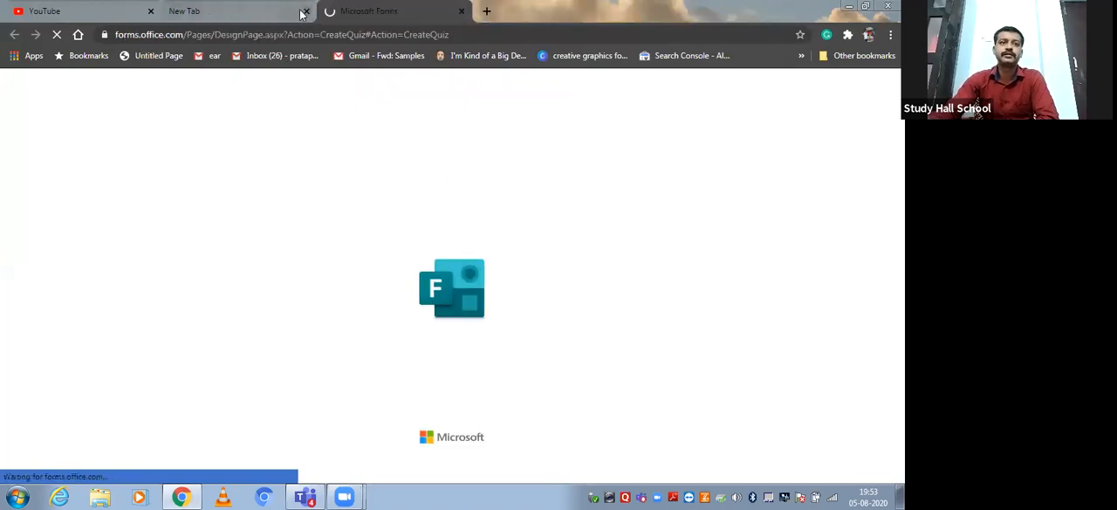
pyautogui.click(306, 12)
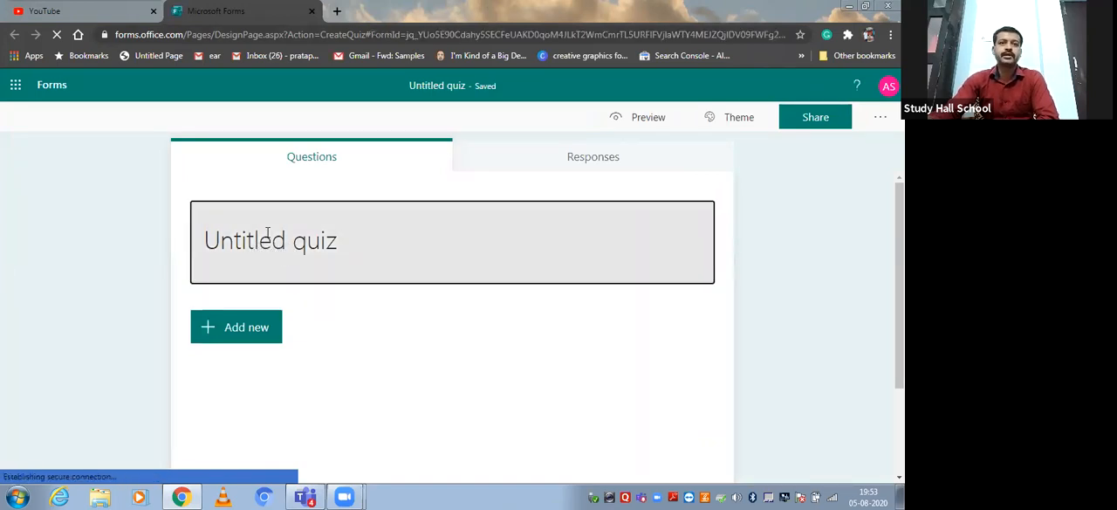
# Replace the untitled quiz's title with "Science Quiz 1".
pyautogui.click(264, 240)
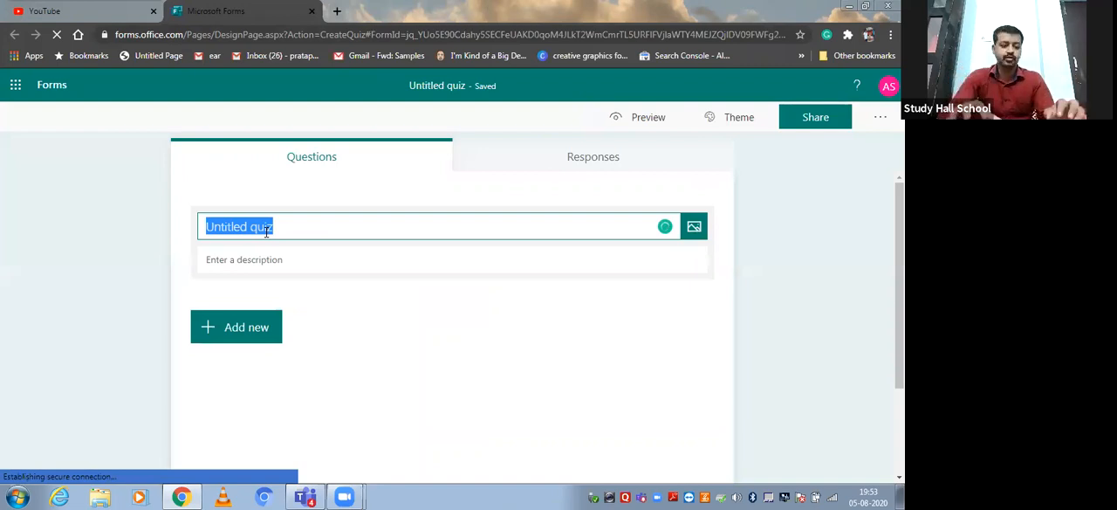
pyautogui.press('BackSpace')
pyautogui.write('Science Quiz')
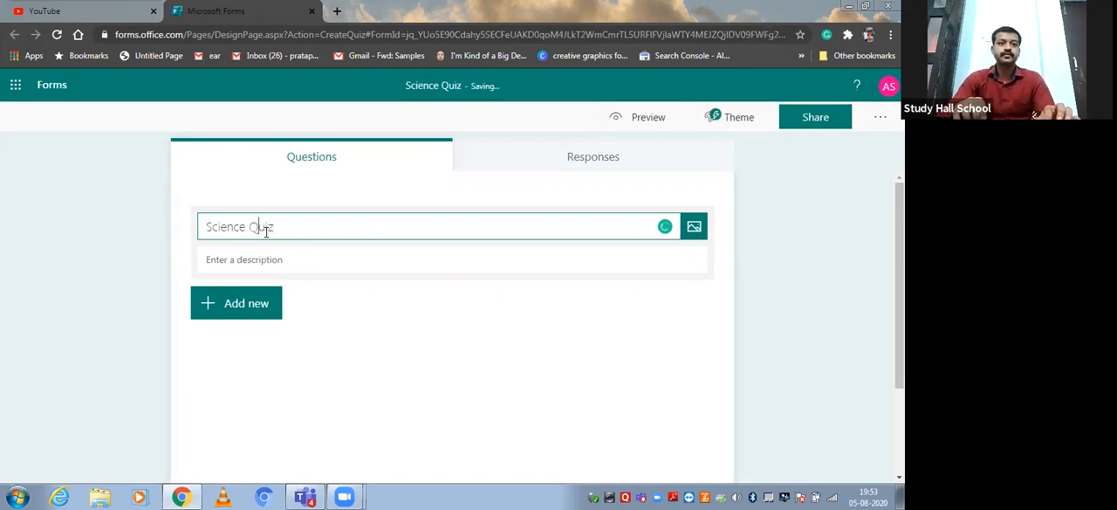
pyautogui.press('Right')
pyautogui.press('Right')
pyautogui.press('Right')
pyautogui.press('Right')
pyautogui.press('Right')
pyautogui.press('Right')
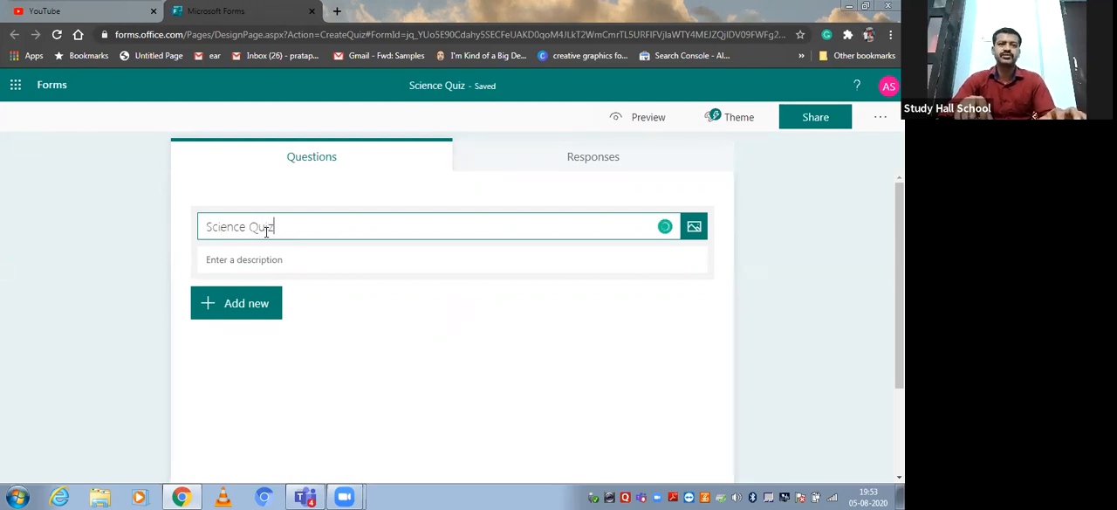
pyautogui.write('1')
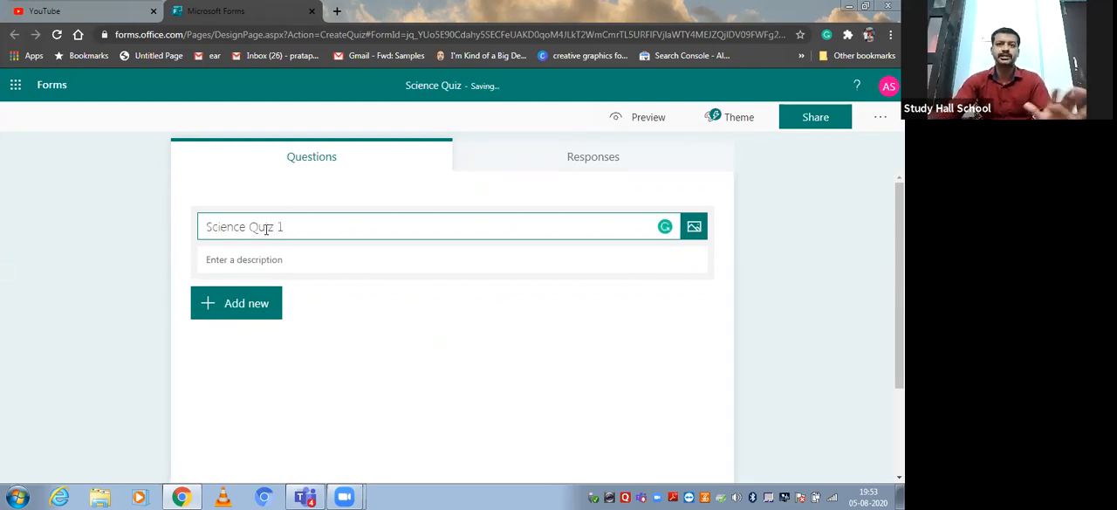
pyautogui.click(234, 267)
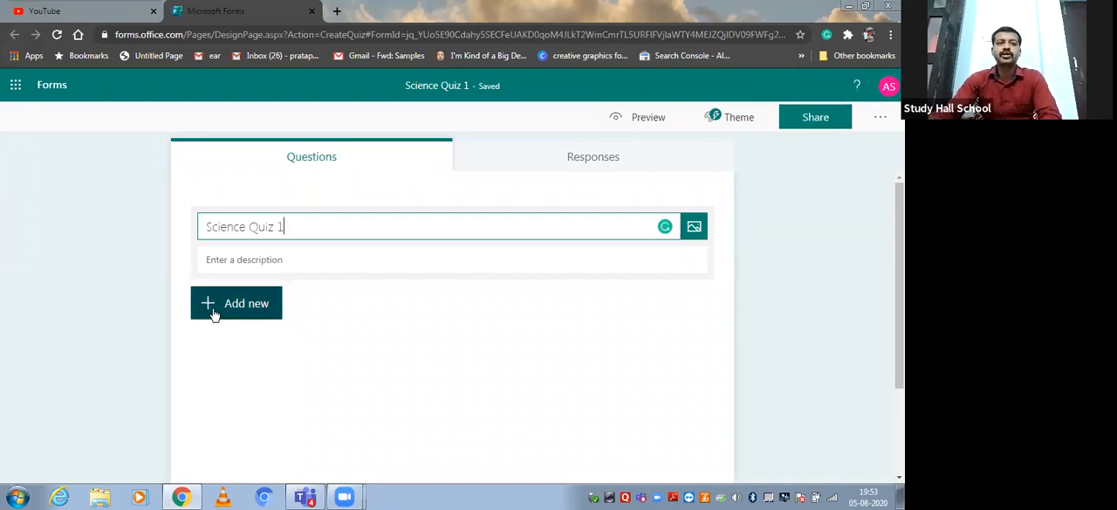
# Add a choice question to the quiz with the text "Smallest Unit of Particle".
pyautogui.click(214, 312)
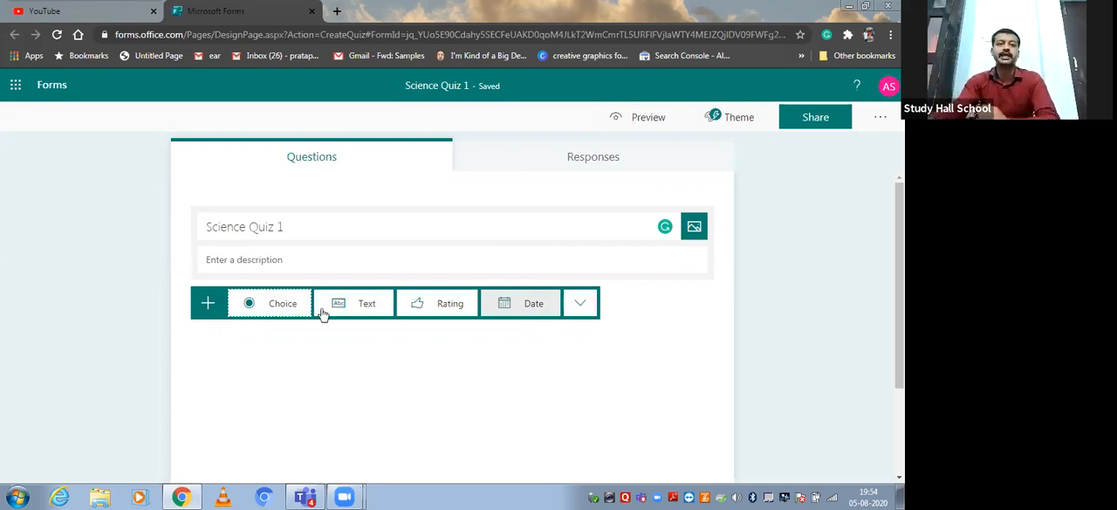
pyautogui.click(249, 303)
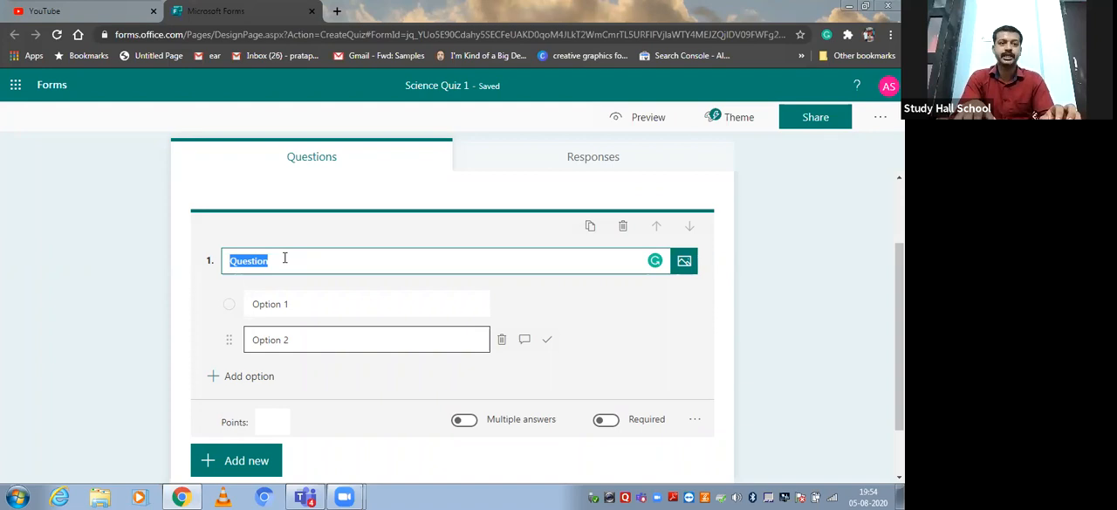
pyautogui.write('W')
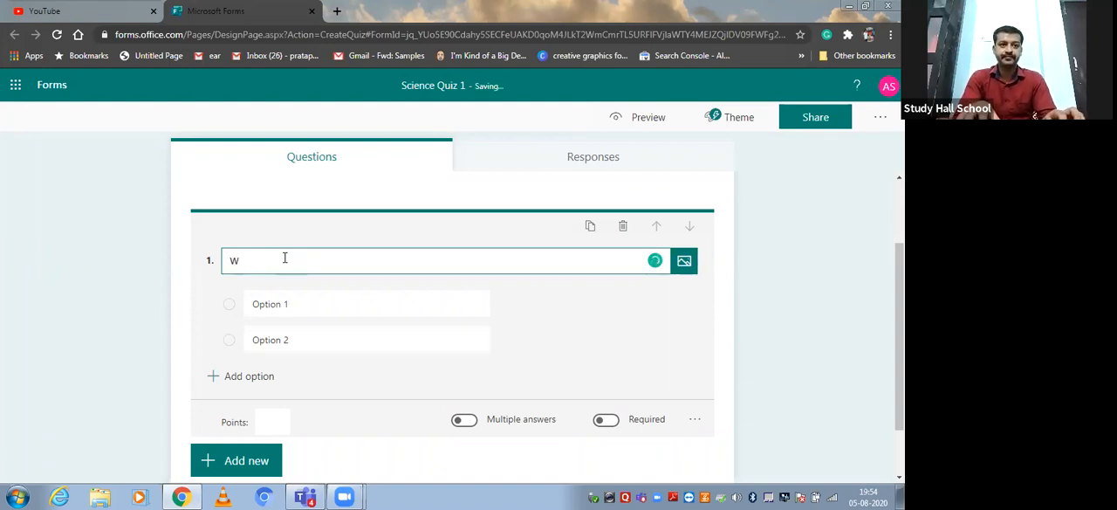
pyautogui.press('BackSpace')
pyautogui.write('Smallest')
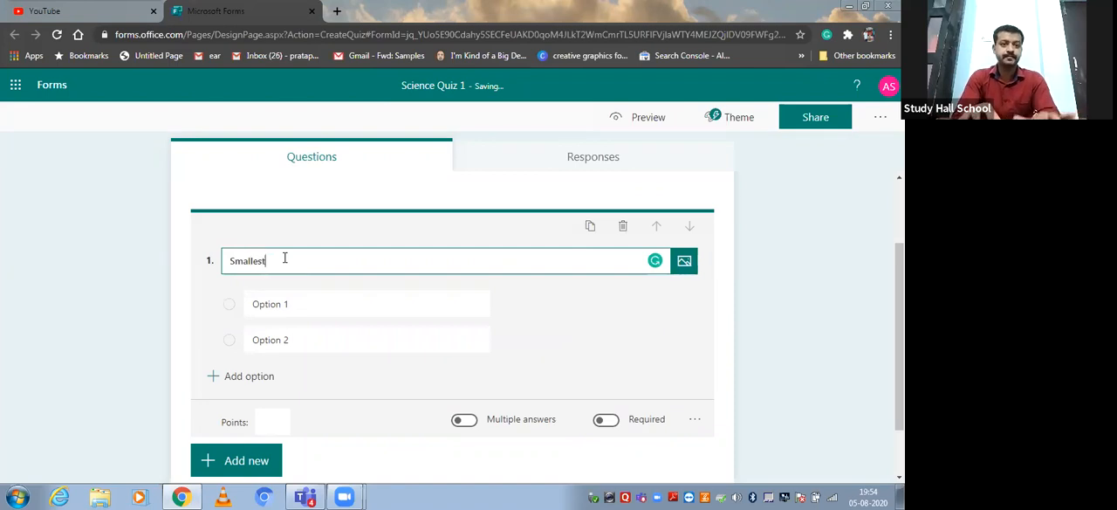
pyautogui.write(' Unit')
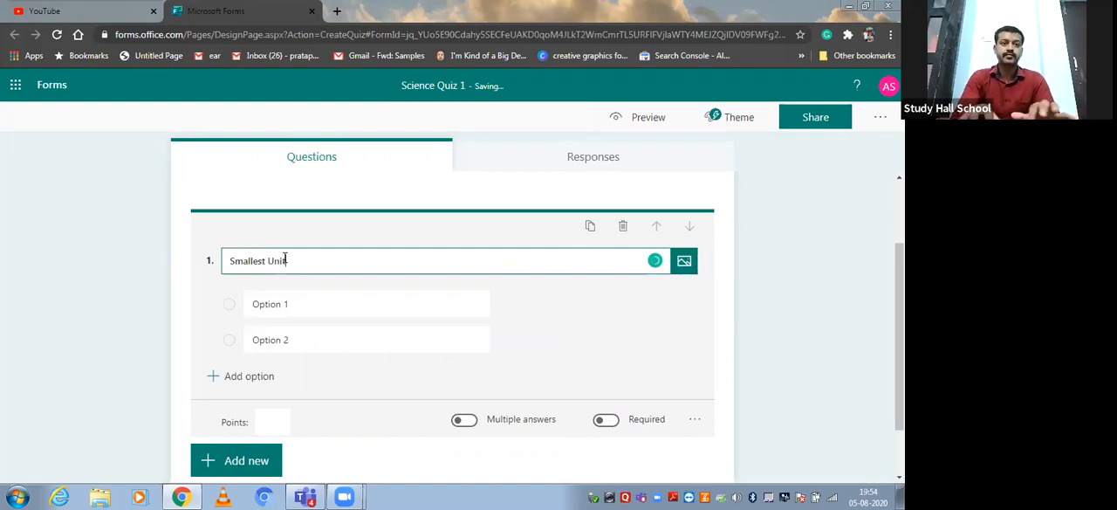
pyautogui.write(' of Particle')
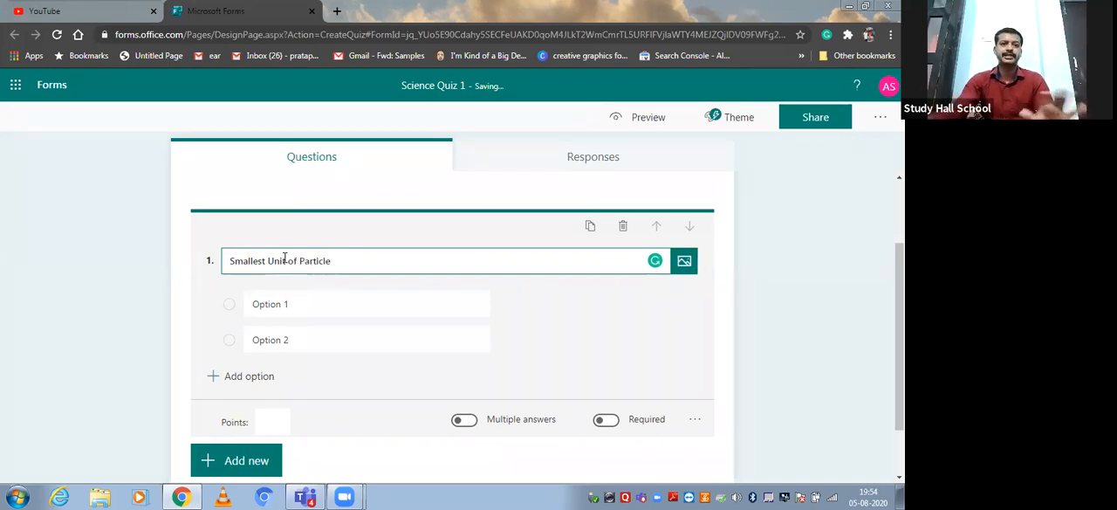
# Fill in the question's first two answer options as "Atom" and "Molecules".
pyautogui.click(281, 304)
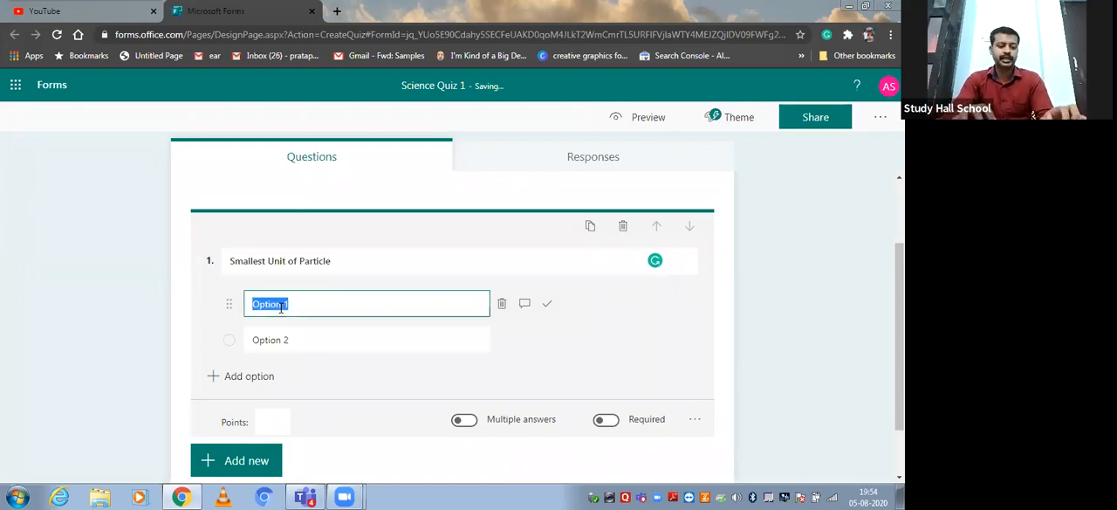
pyautogui.write('Atom')
pyautogui.press('Tab')
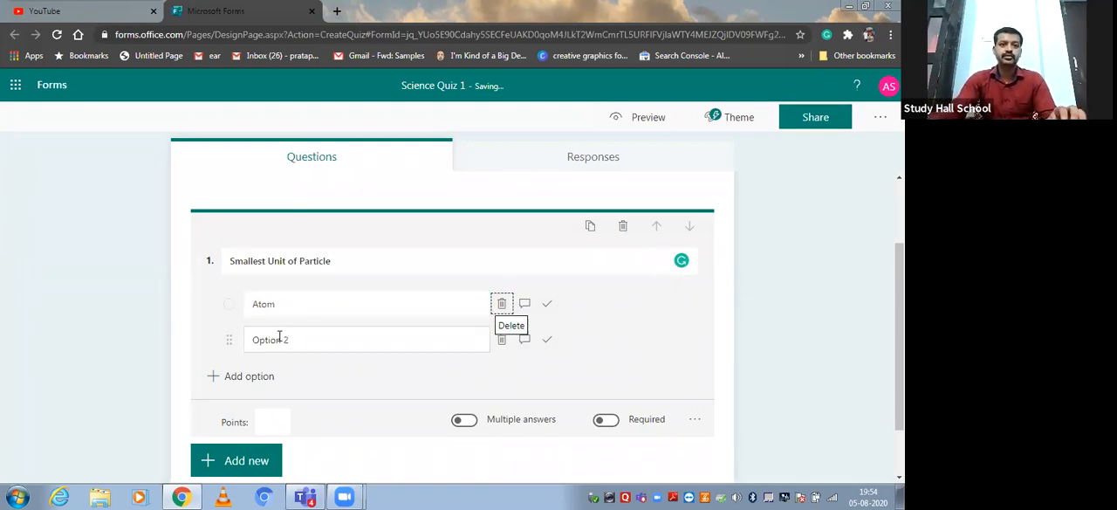
pyautogui.click(280, 339)
pyautogui.write('Moluc')
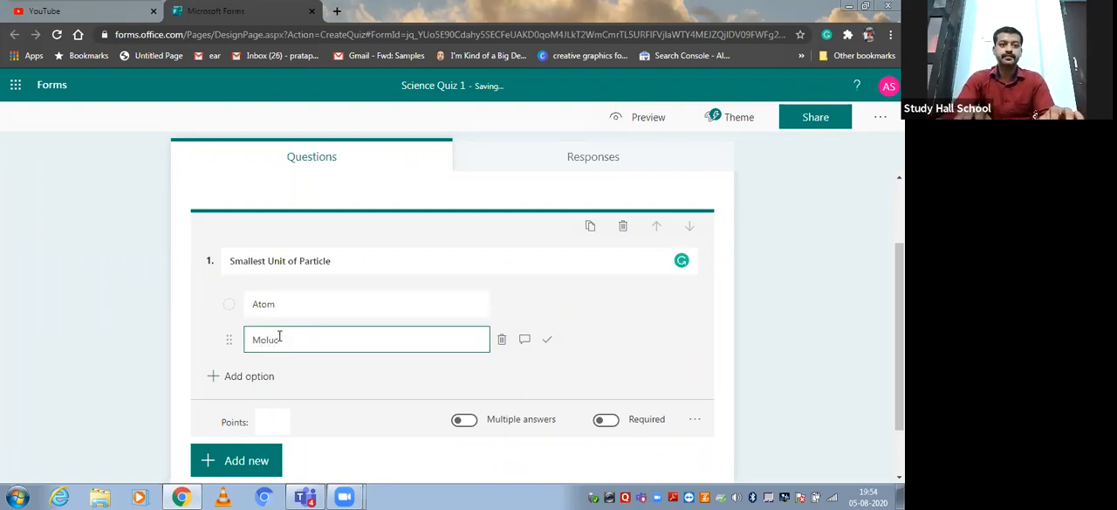
pyautogui.press('BackSpace')
pyautogui.press('BackSpace')
pyautogui.write('ecules')
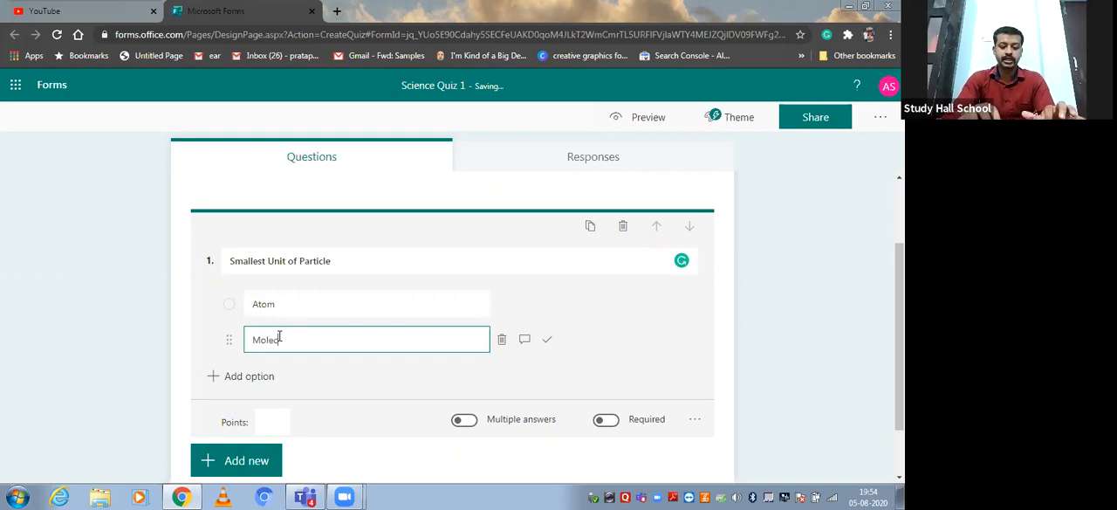
# Add a third answer option reading "Both a & b" to the question.
pyautogui.click(234, 382)
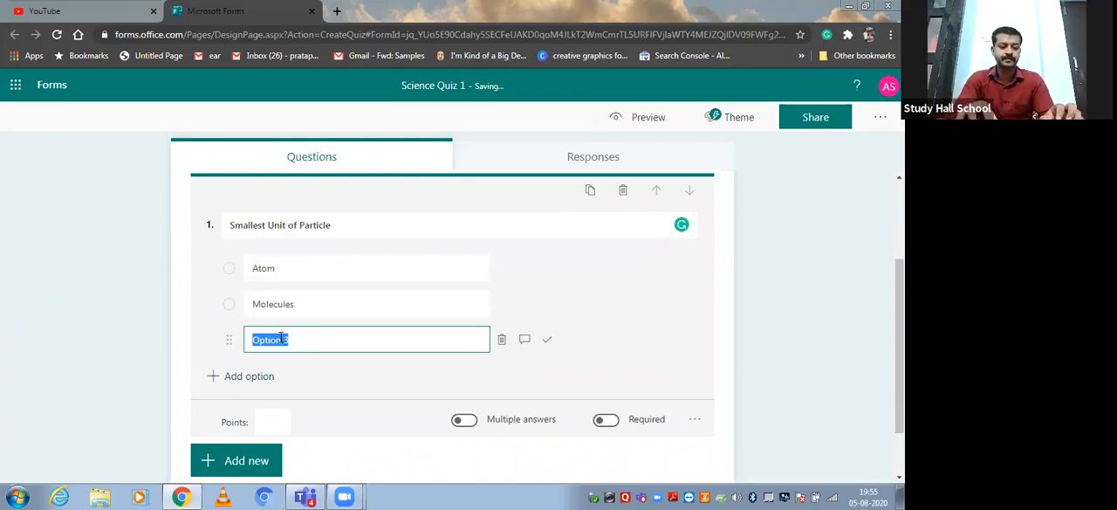
pyautogui.write('B')
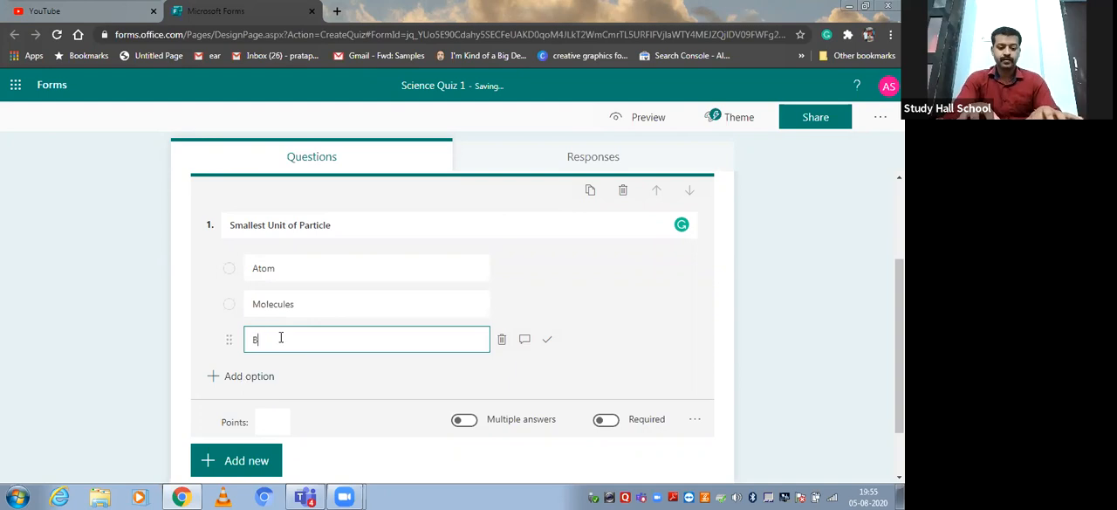
pyautogui.write('oth a&b')
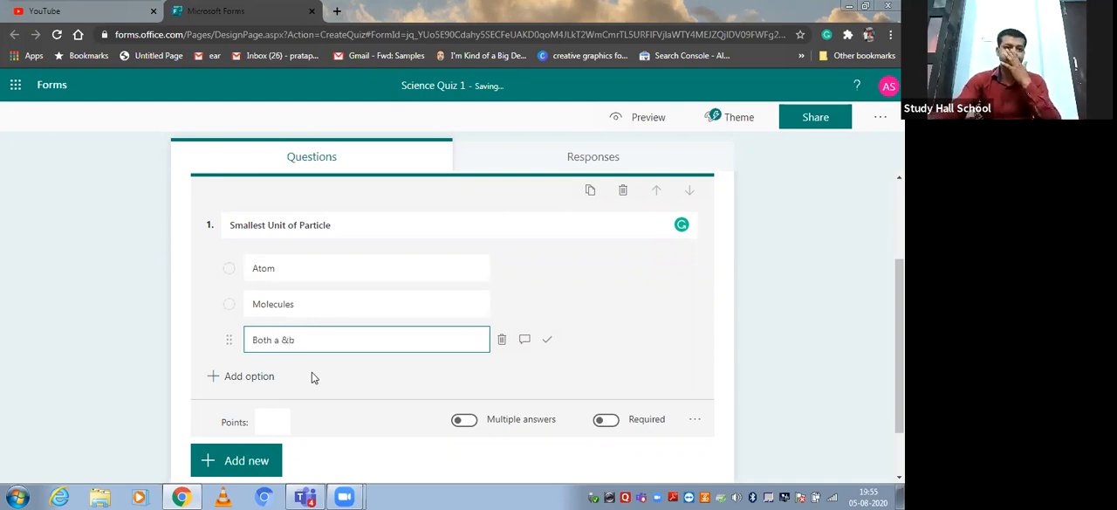
pyautogui.click(289, 340)
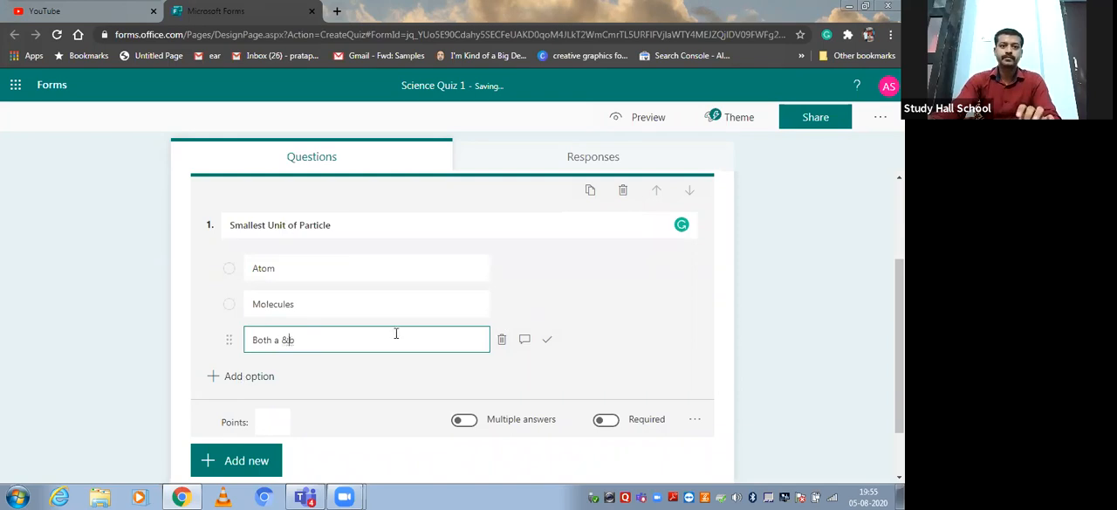
# Add a fourth answer option reading "Electrons" and finish editing the question.
pyautogui.click(209, 376)
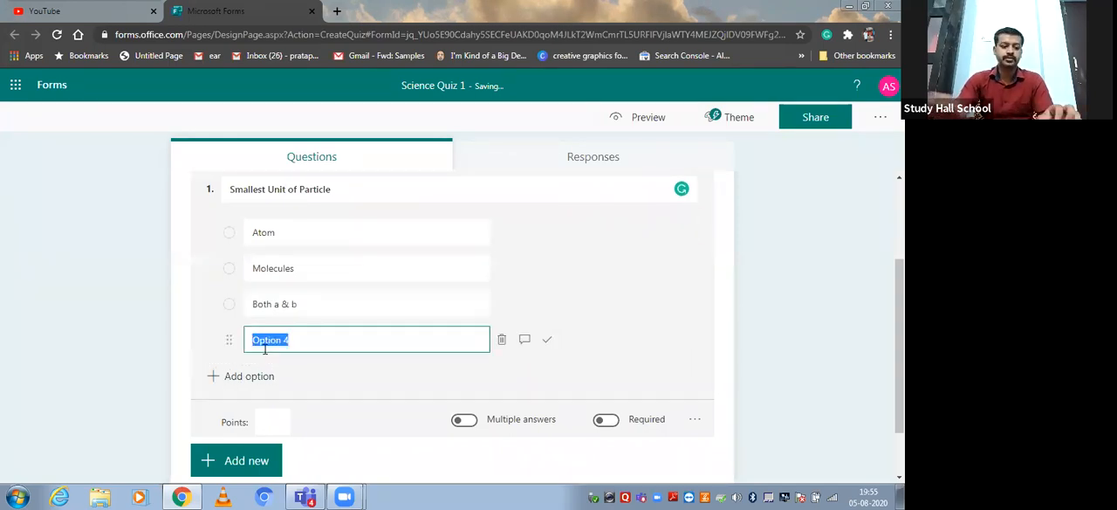
pyautogui.write('Elect')
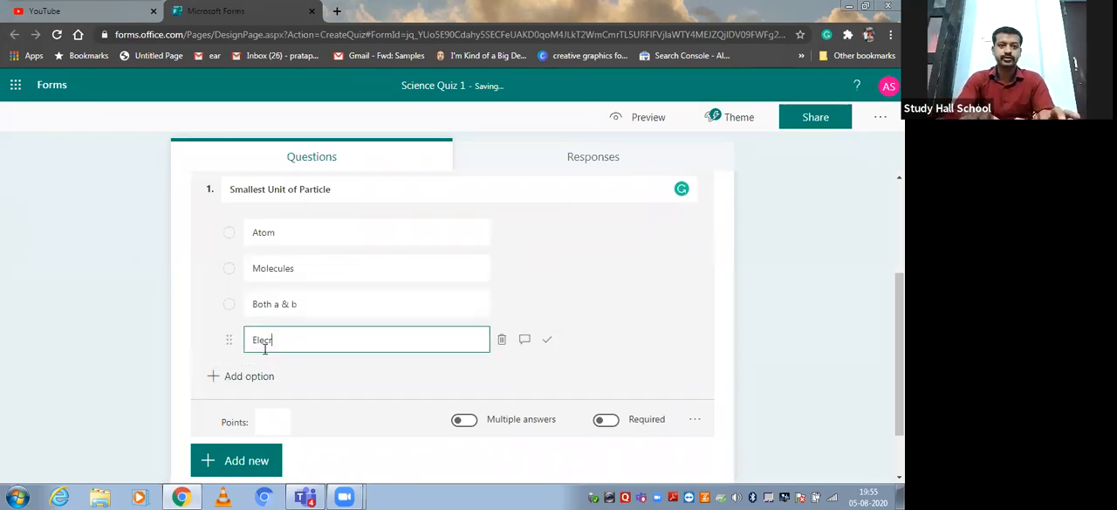
pyautogui.press('BackSpace')
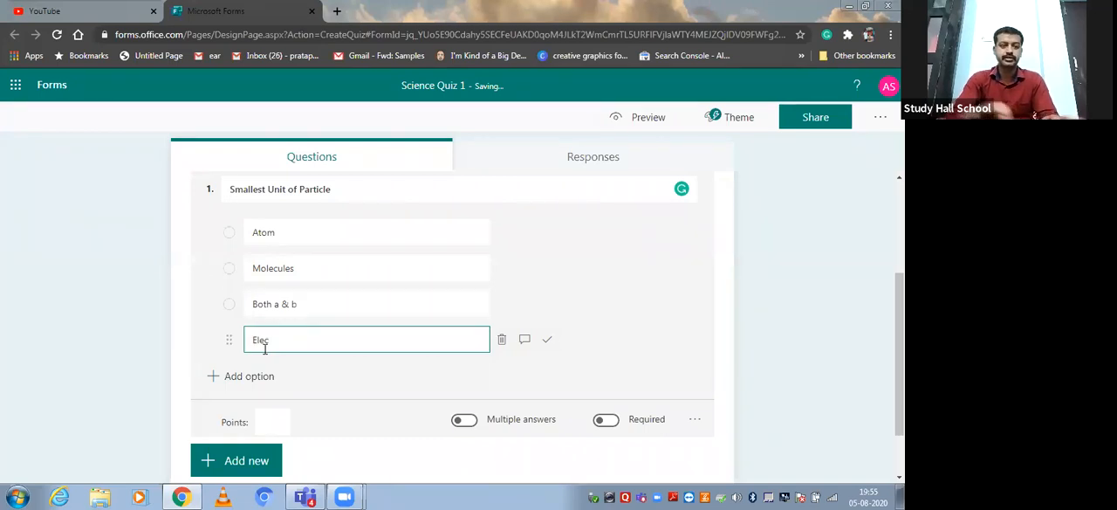
pyautogui.write('trons')
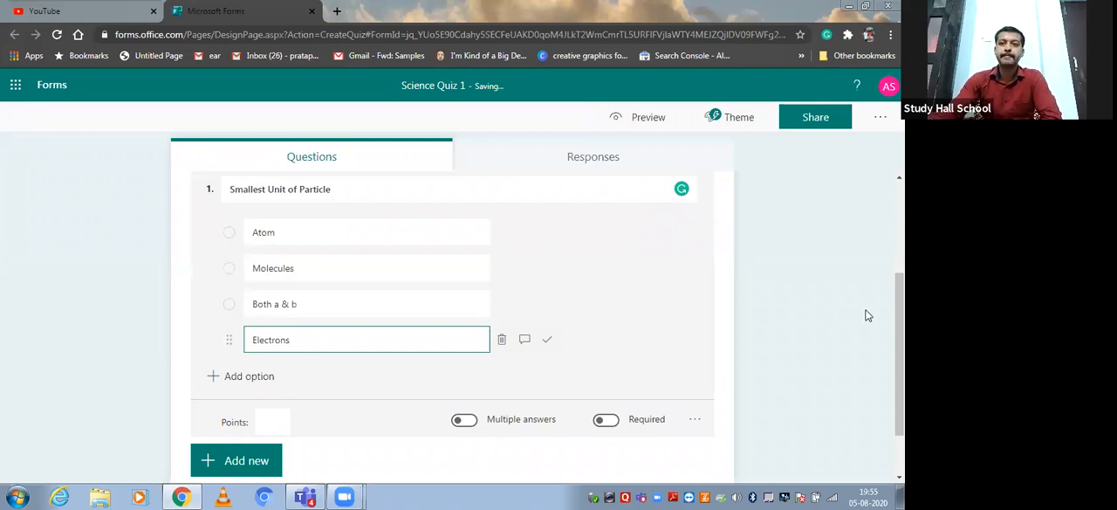
pyautogui.click(351, 359)
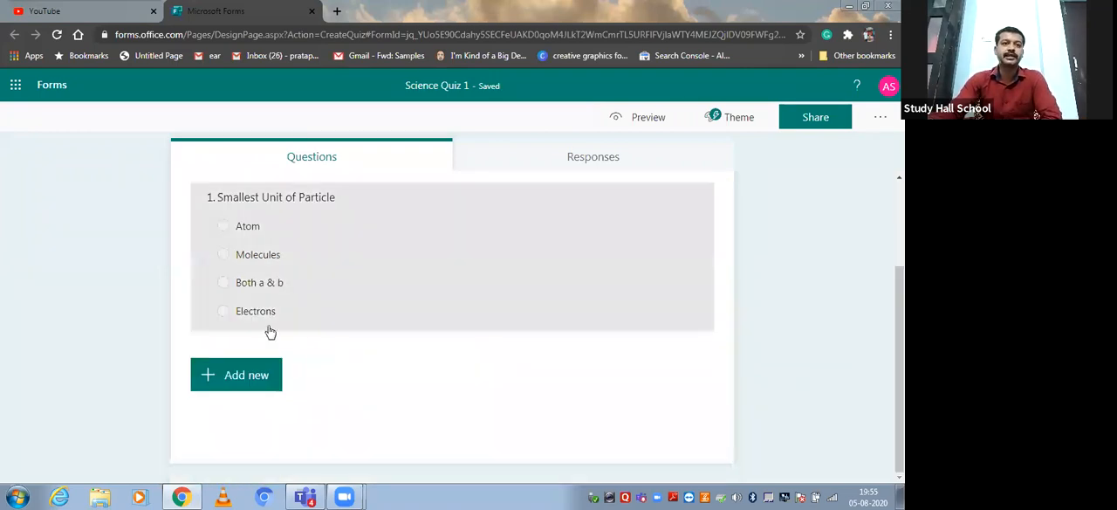
# Reopen the "Smallest Unit of Particle" question and set its points to 1.
pyautogui.click(289, 244)
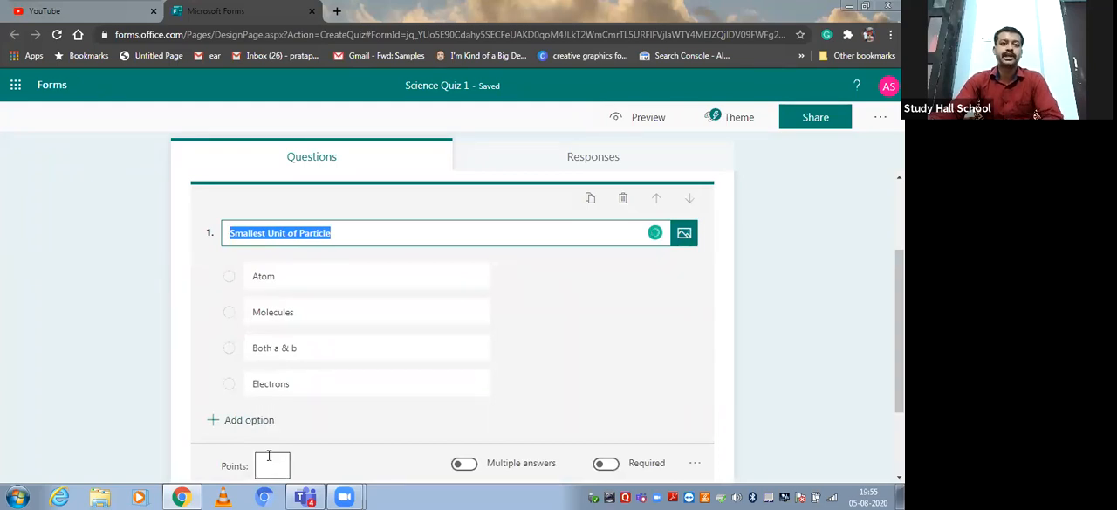
pyautogui.click(266, 456)
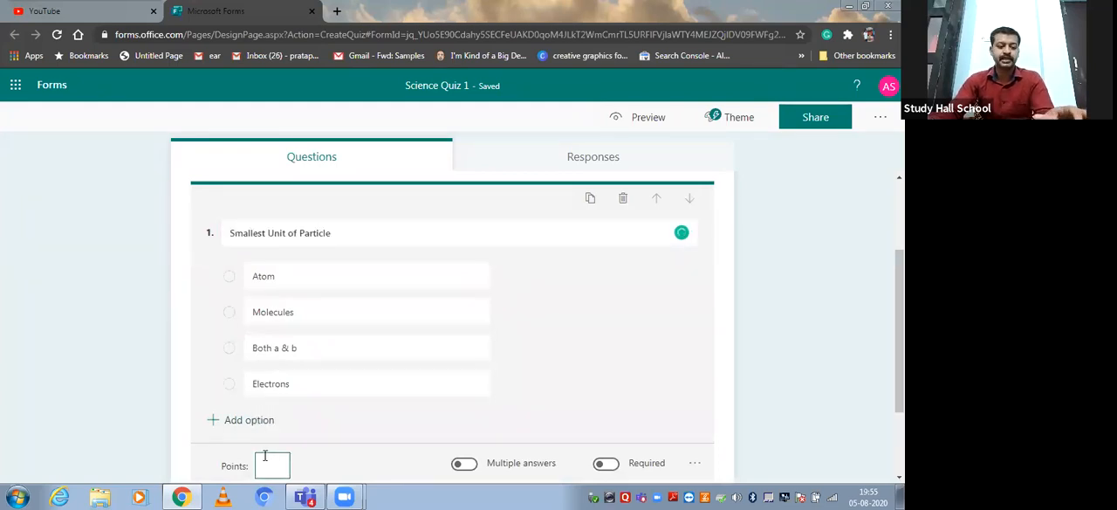
pyautogui.write('1')
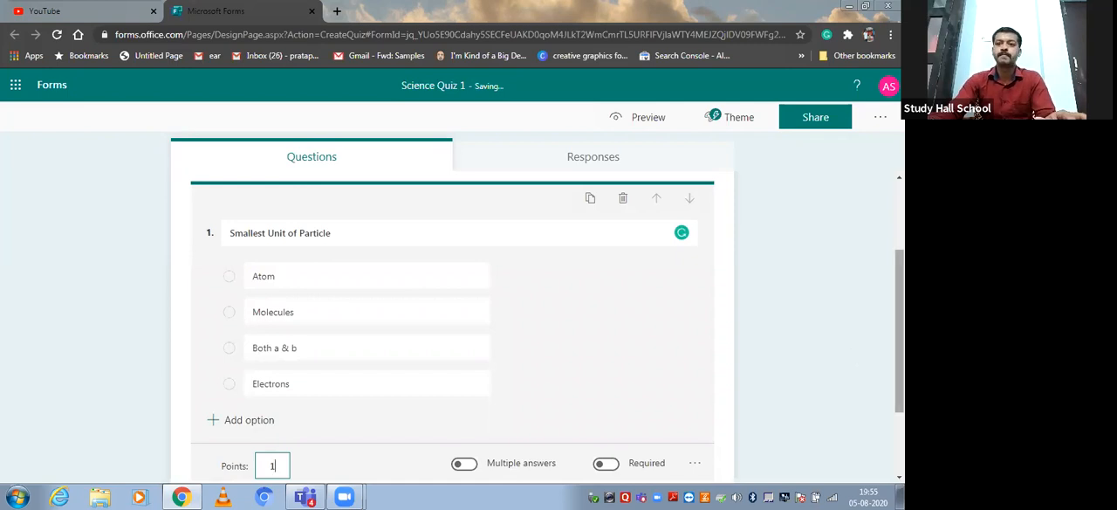
pyautogui.click(900, 366)
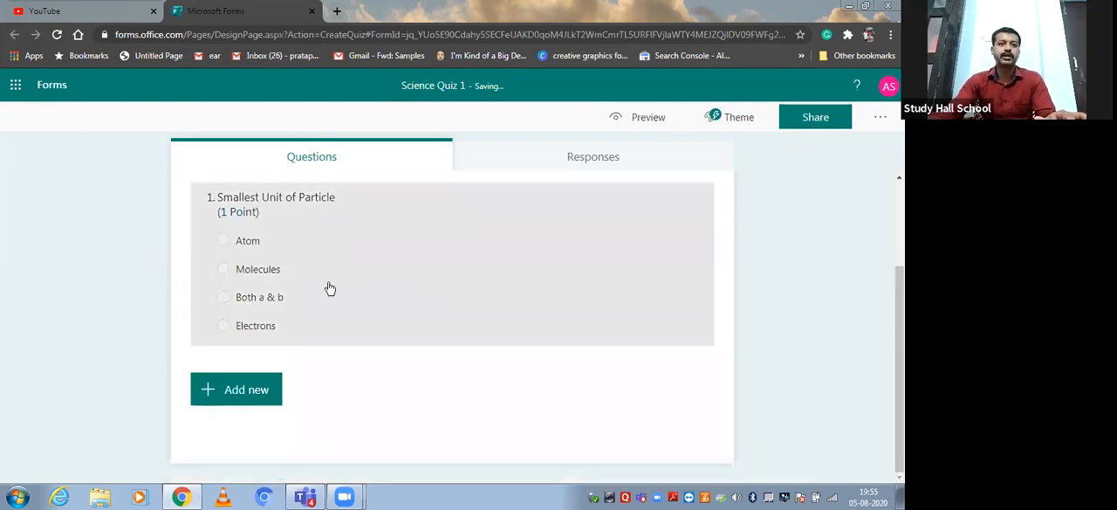
# Mark "Atom" as the correct answer of the "Smallest Unit of Particle" question and finish editing it.
pyautogui.click(329, 286)
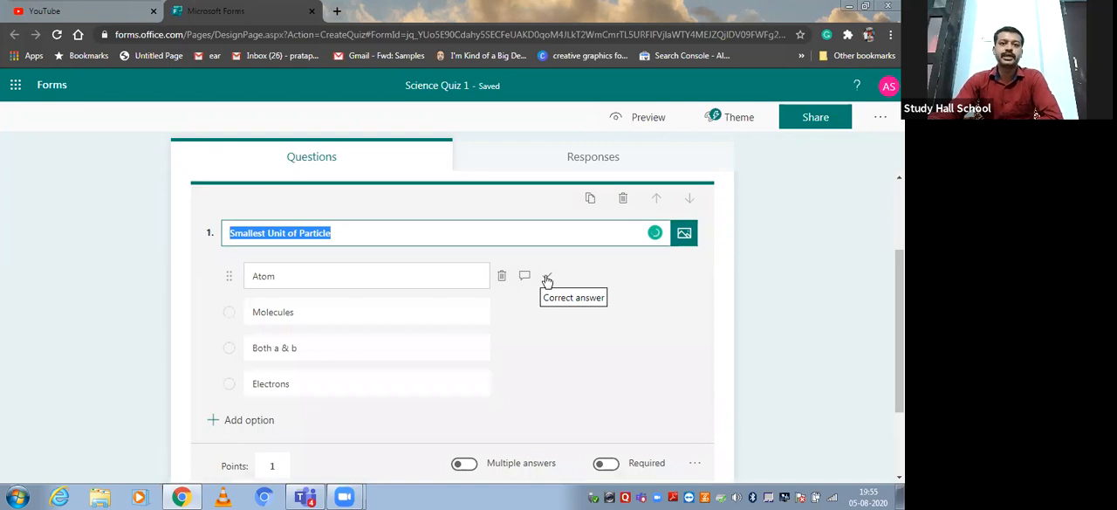
pyautogui.click(547, 278)
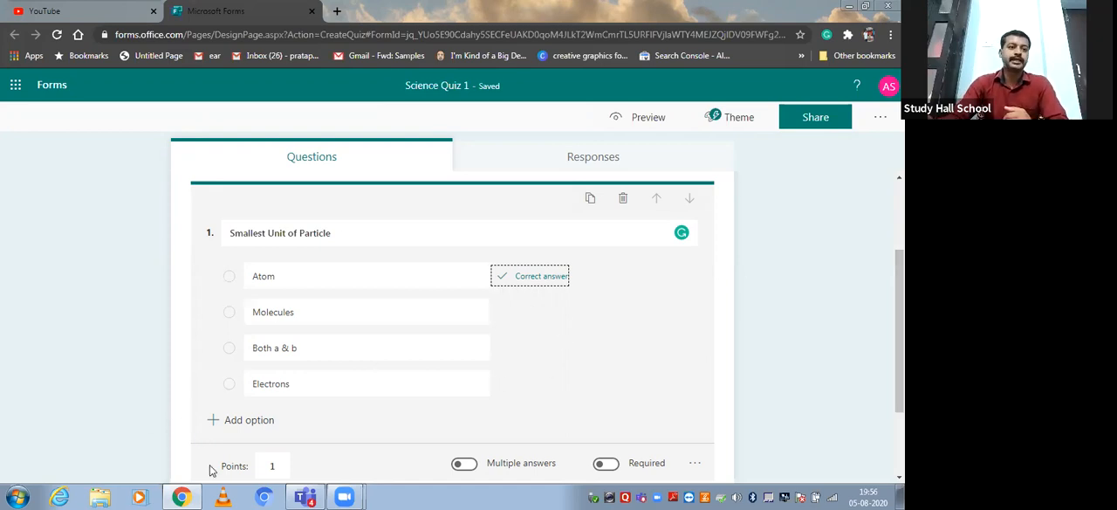
pyautogui.click(107, 325)
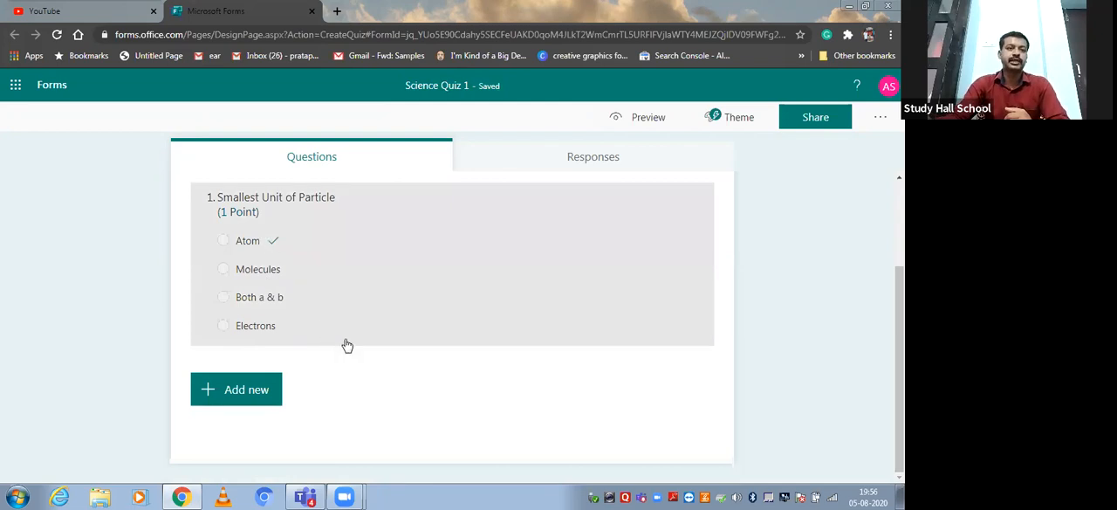
# Add a text question after the first one and title it "Describe matter .".
pyautogui.click(233, 391)
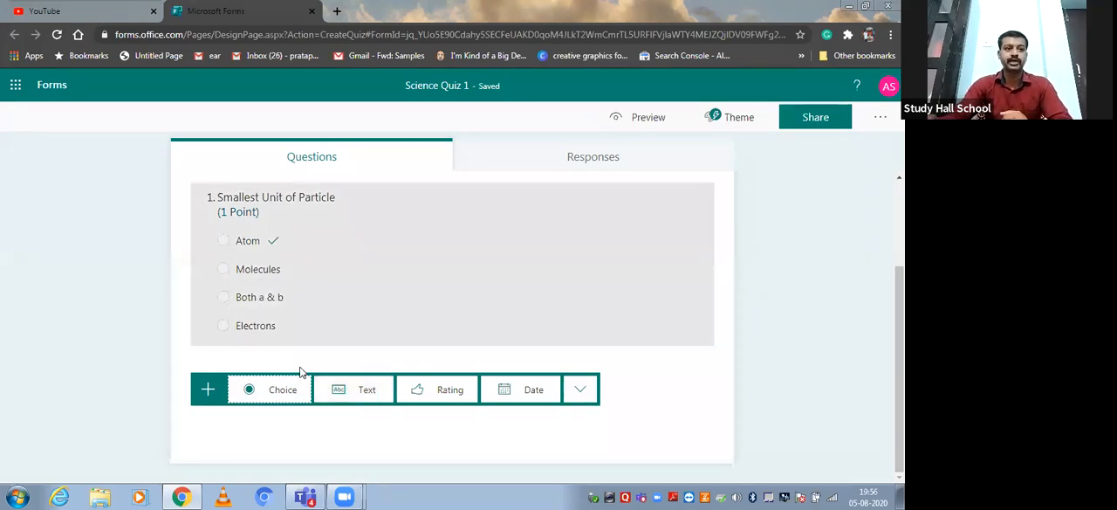
pyautogui.click(358, 393)
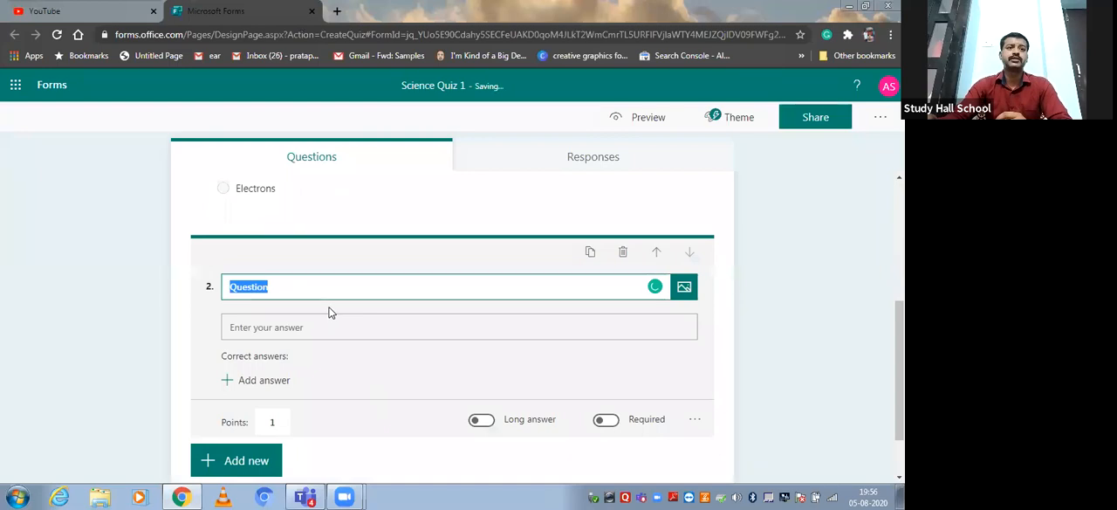
pyautogui.press('BackSpace')
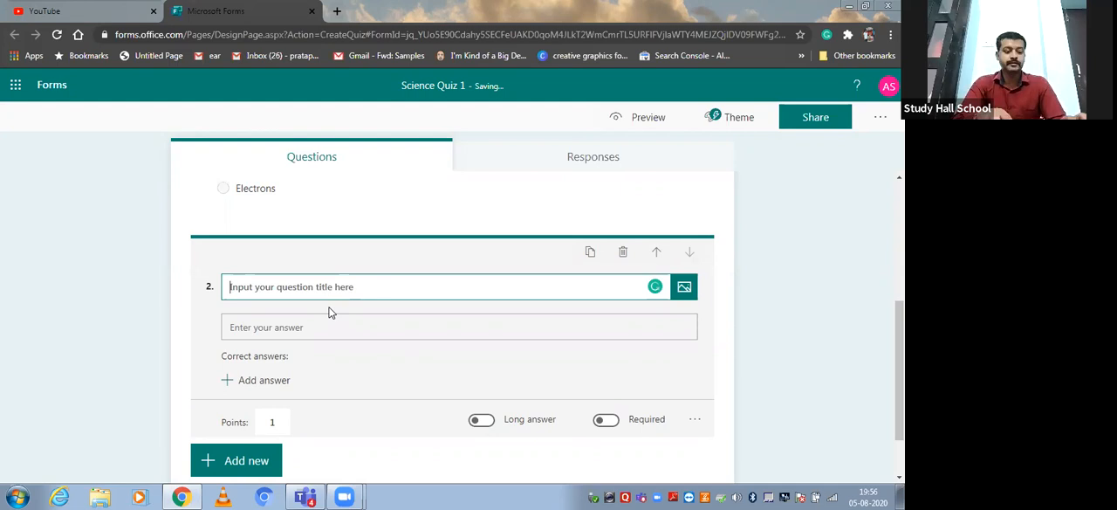
pyautogui.write('Describe what ')
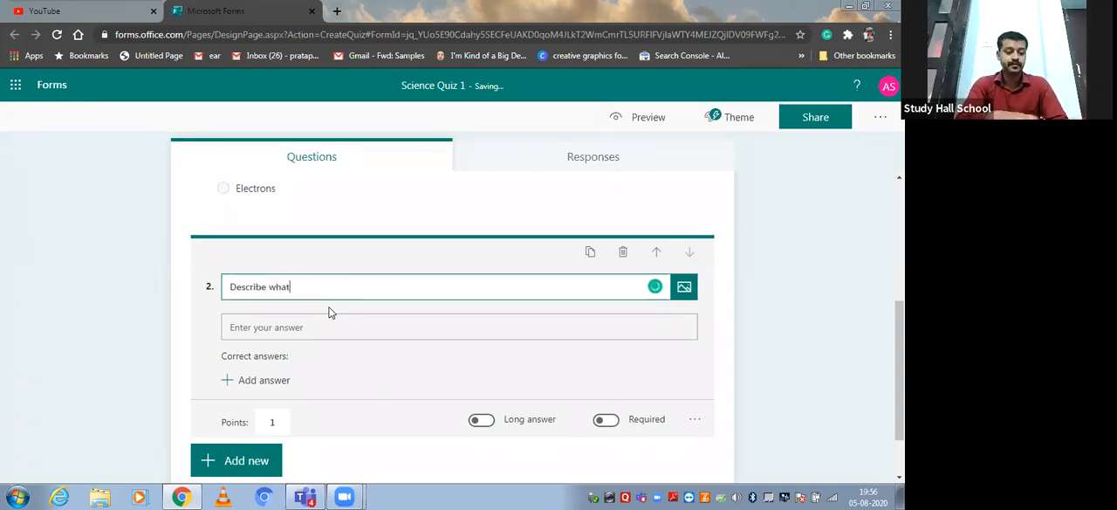
pyautogui.write('is ')
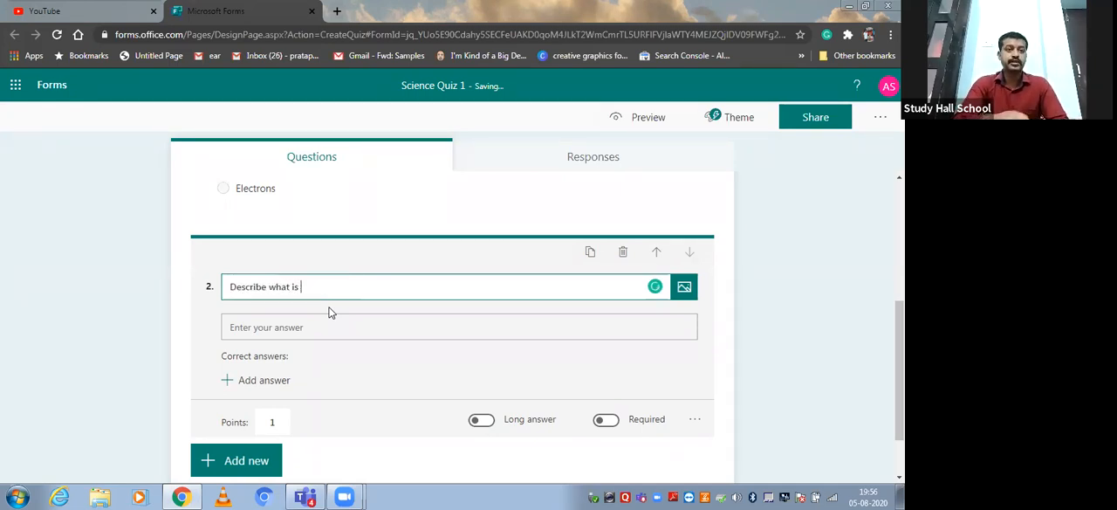
pyautogui.write('Ma')
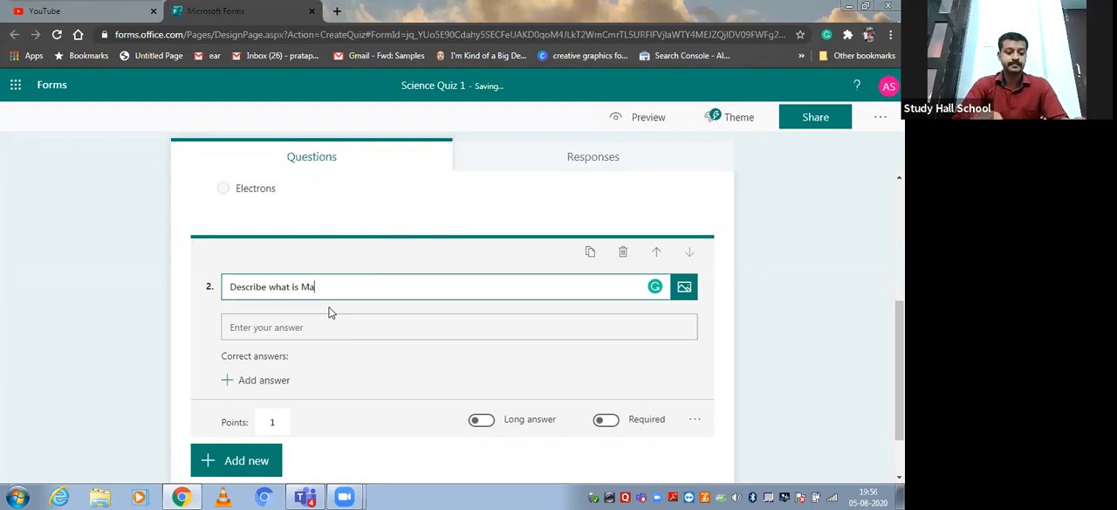
pyautogui.press('BackSpace')
pyautogui.press('BackSpace')
pyautogui.press('BackSpace')
pyautogui.press('BackSpace')
pyautogui.press('BackSpace')
pyautogui.press('BackSpace')
pyautogui.press('BackSpace')
pyautogui.press('BackSpace')
pyautogui.press('BackSpace')
pyautogui.press('BackSpace')
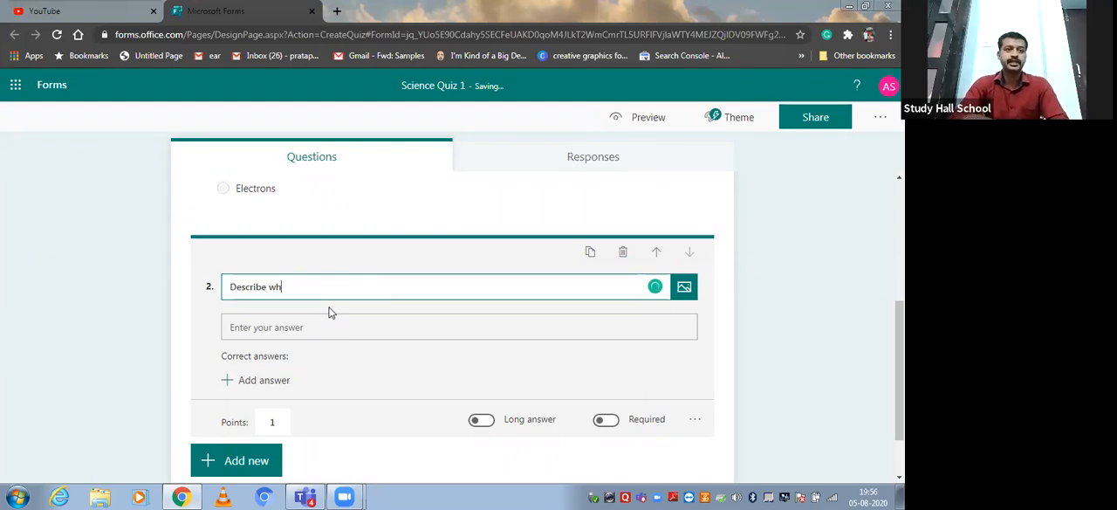
pyautogui.write('matter')
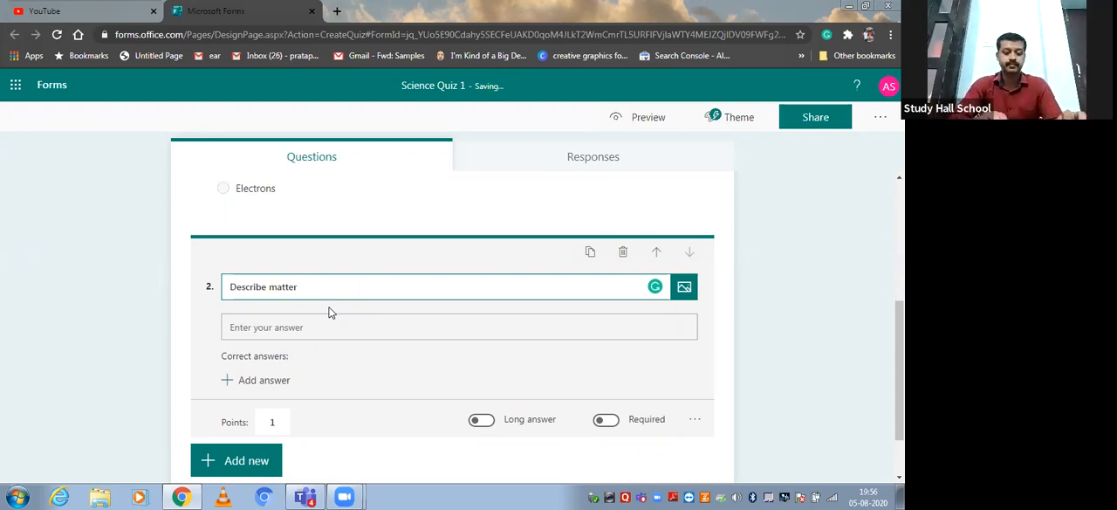
pyautogui.write('.')
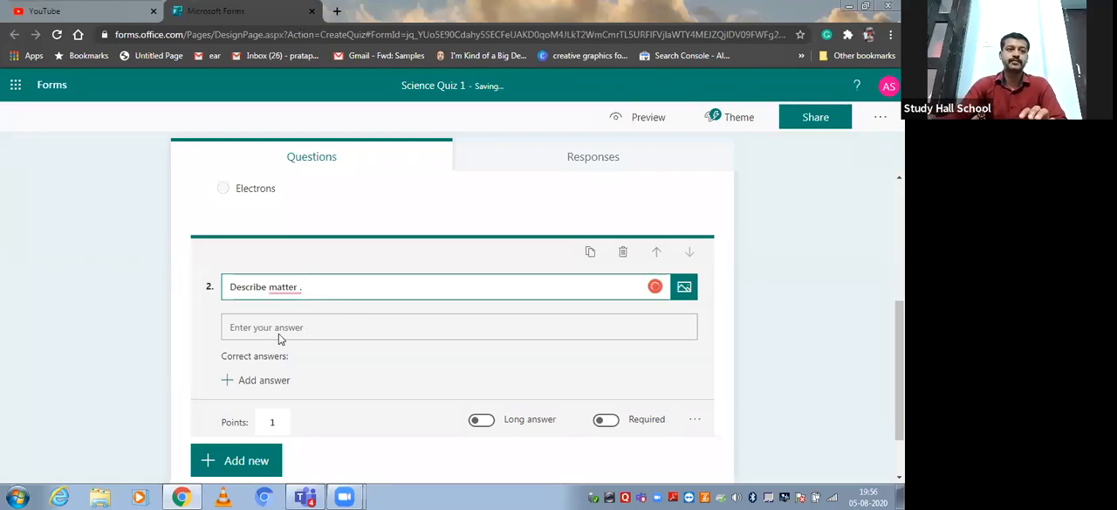
# Clear the second question's title and re-enter it as "Describe matter" without the full stop.
pyautogui.click(297, 328)
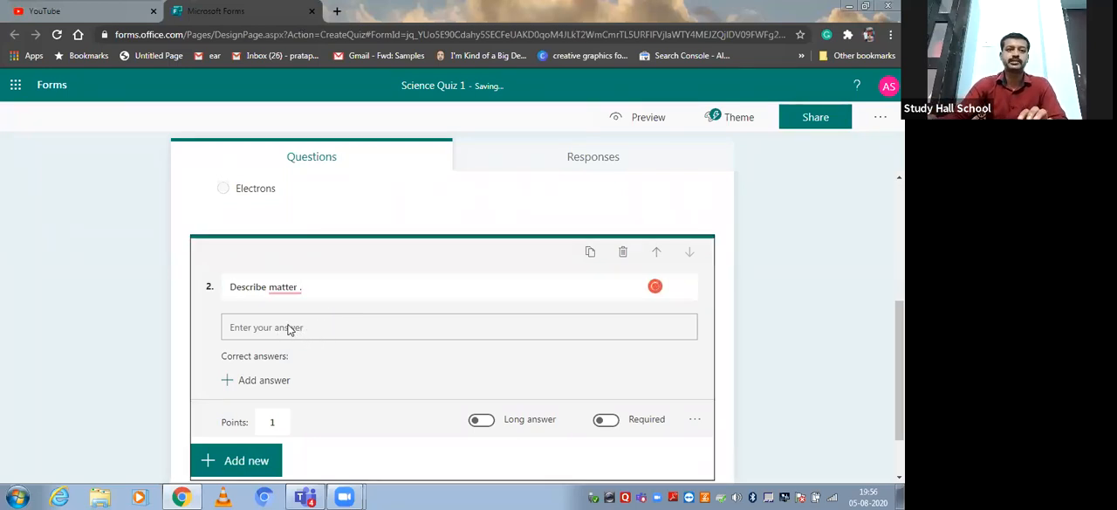
pyautogui.click(288, 290)
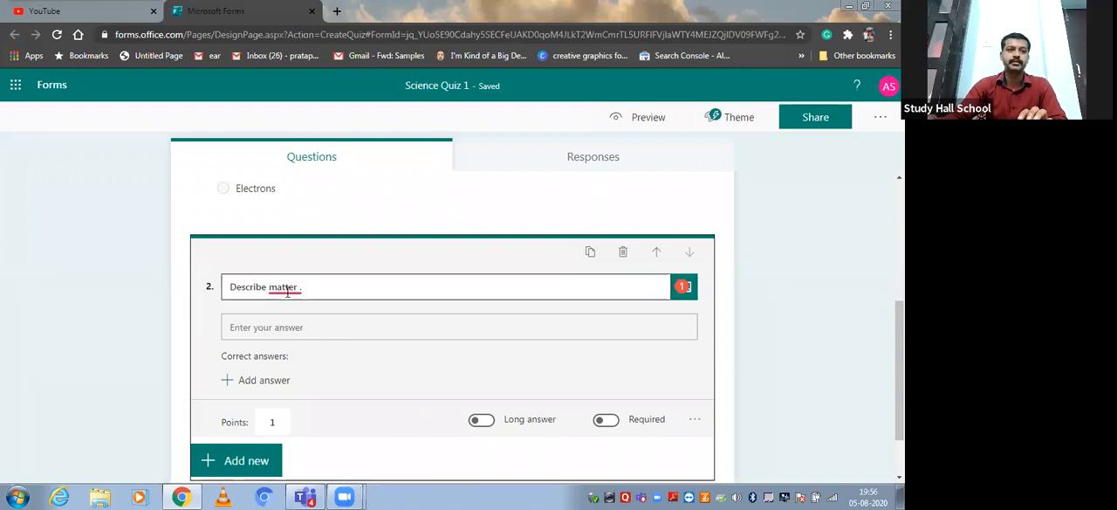
pyautogui.click(297, 323)
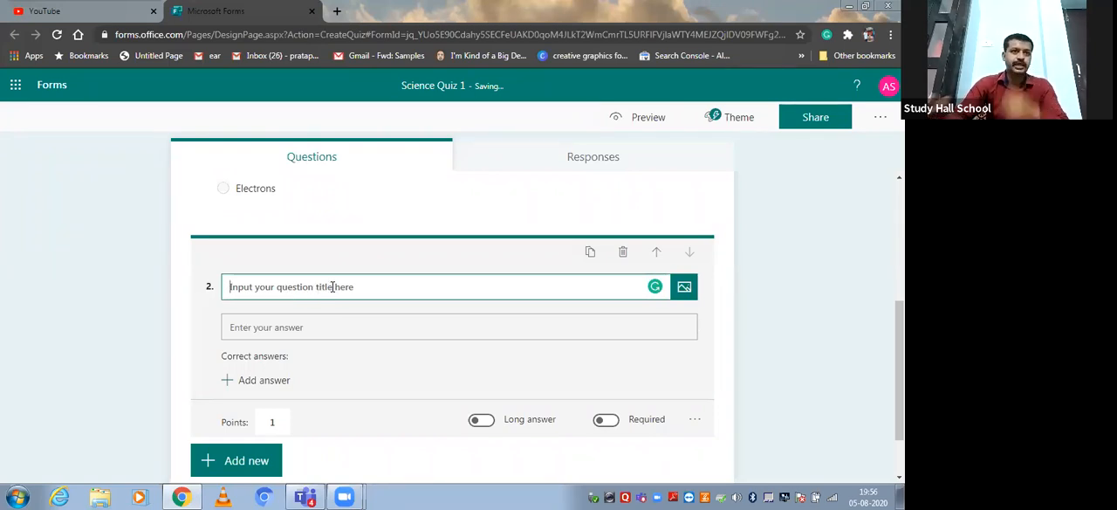
pyautogui.write('Describe')
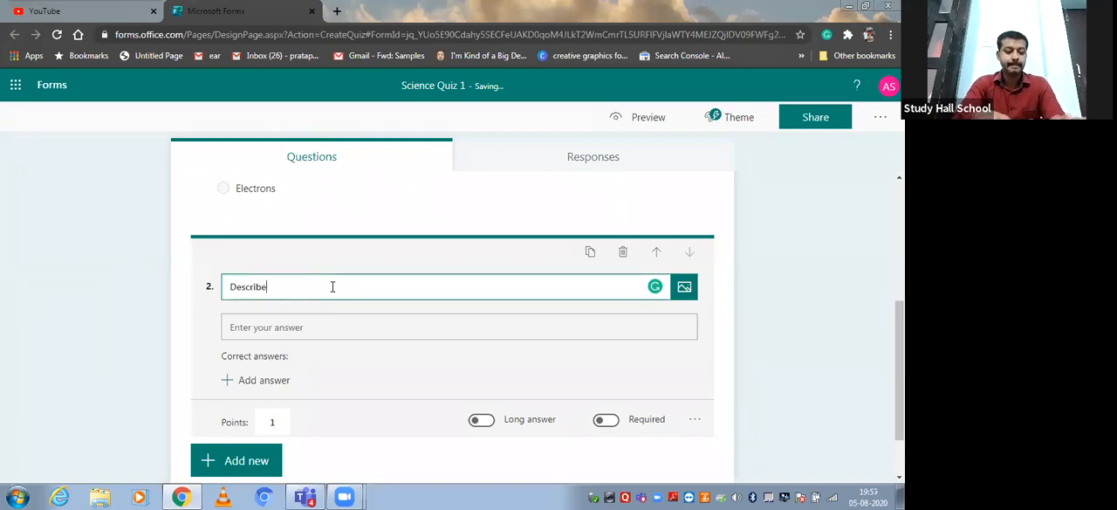
pyautogui.write(' matter')
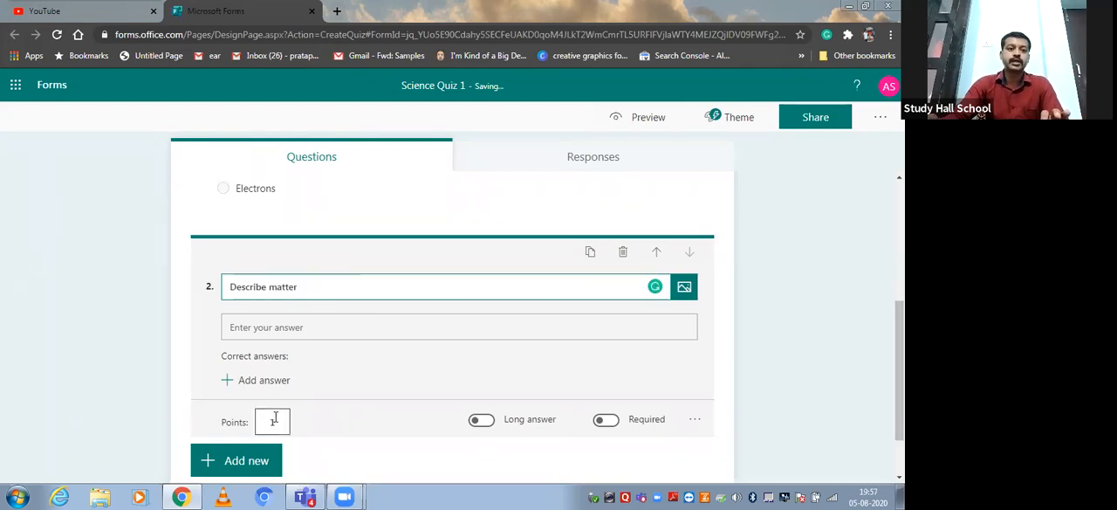
# Enable long answers for the "Describe matter" question and set its points to 5.
pyautogui.click(482, 422)
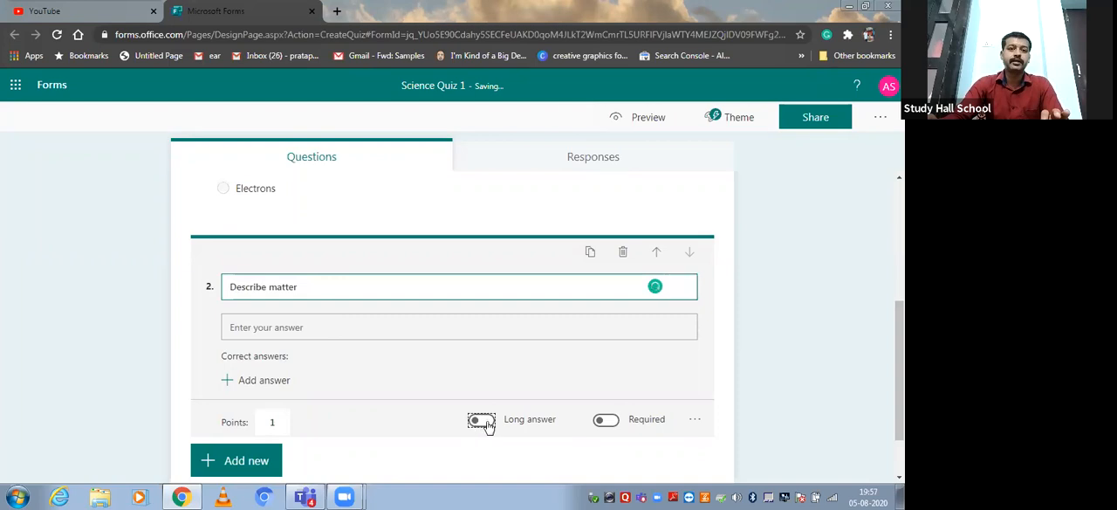
pyautogui.click(482, 422)
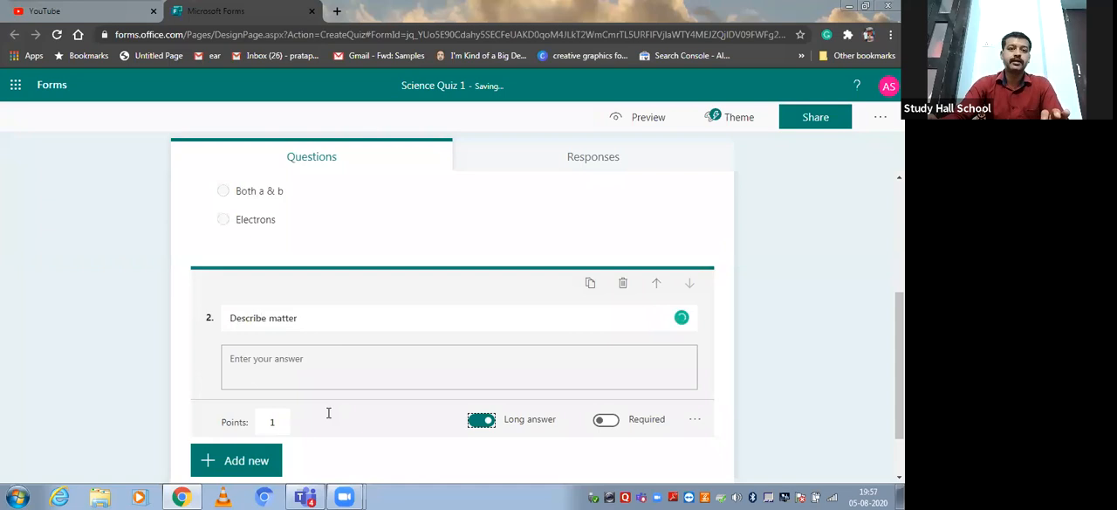
pyautogui.click(276, 423)
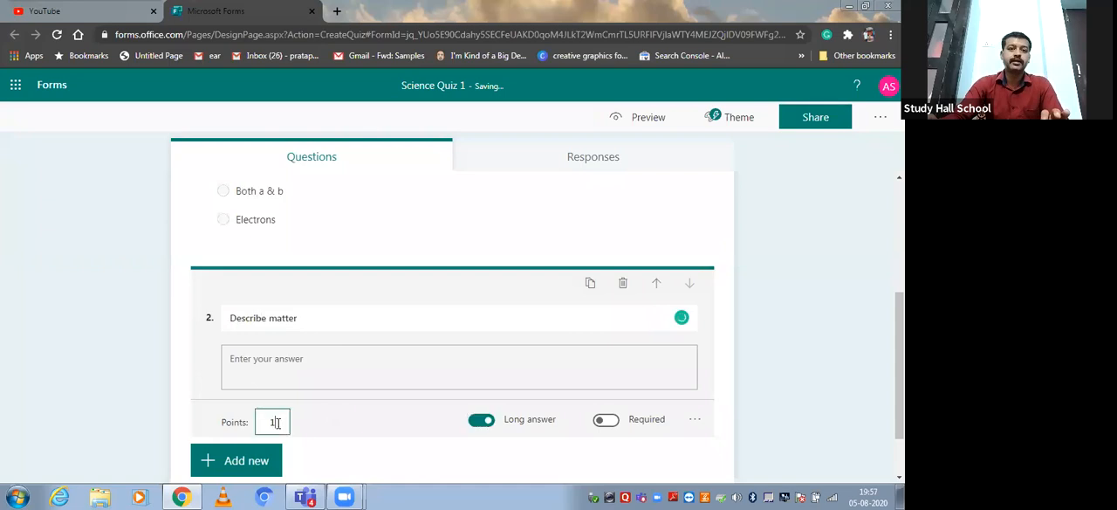
pyautogui.write('5')
# Add a choice question titled "Full Form of DRS" as the third question, dismissing the incoming chat notification.
pyautogui.click(235, 460)
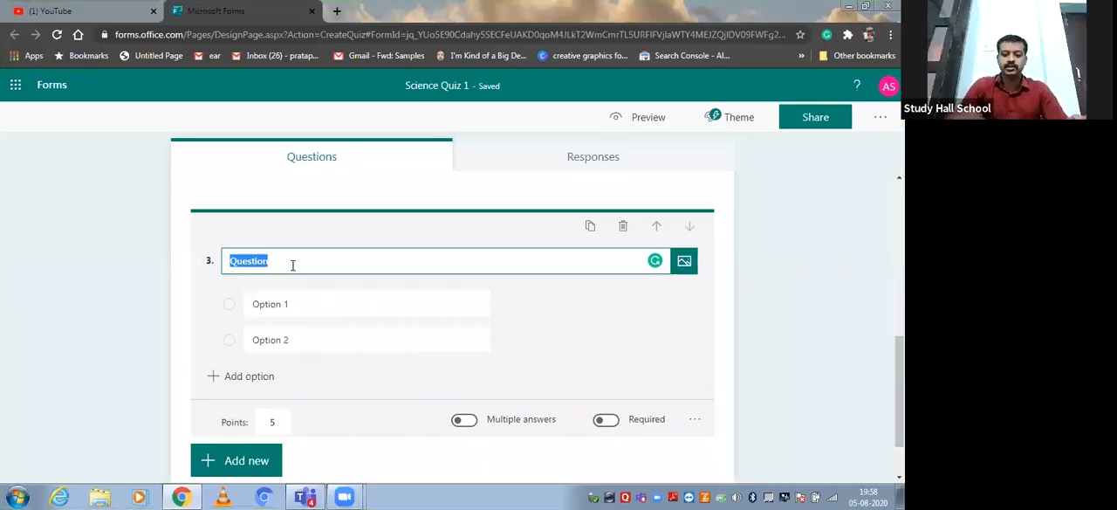
pyautogui.press('BackSpace')
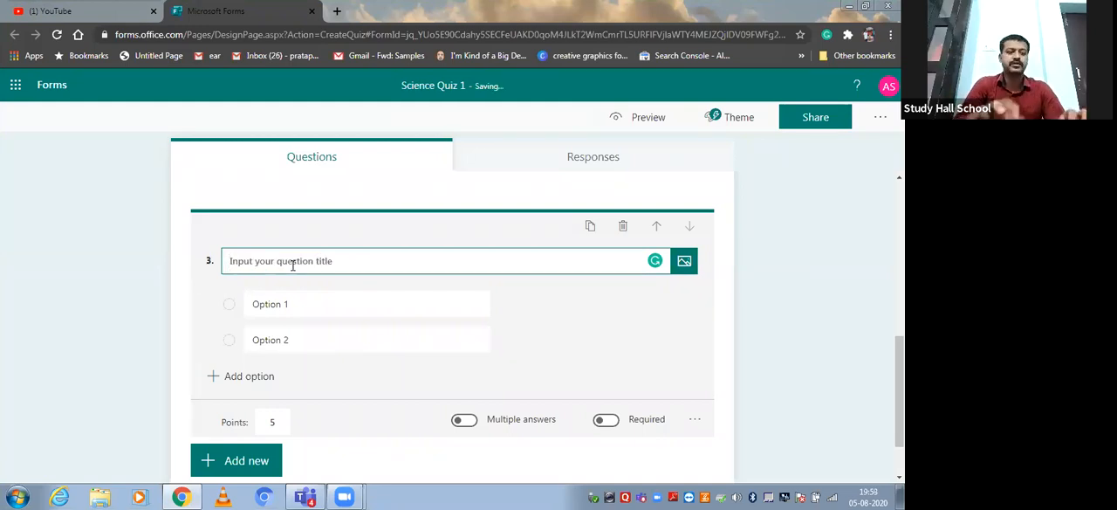
pyautogui.write('Full')
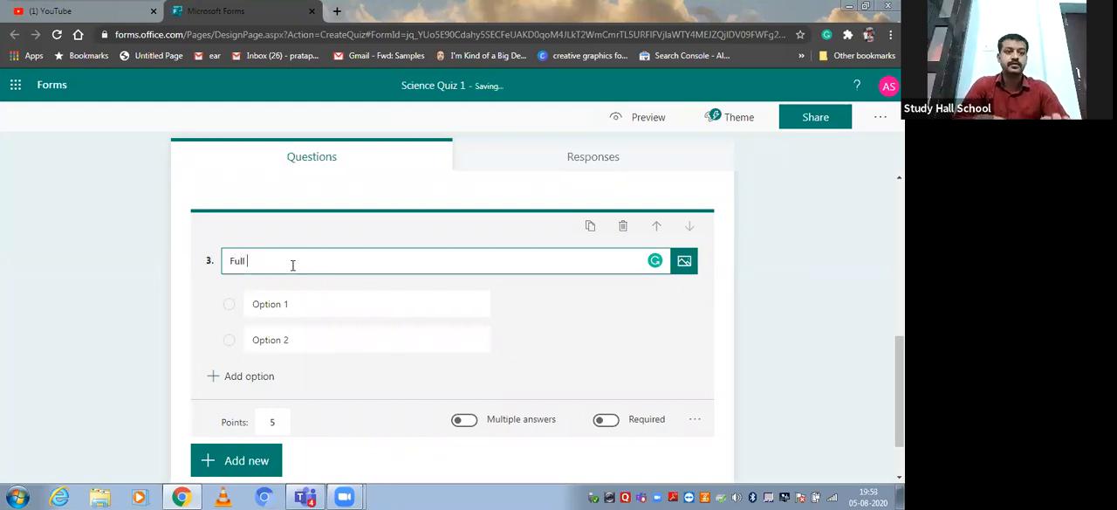
pyautogui.write(' Form')
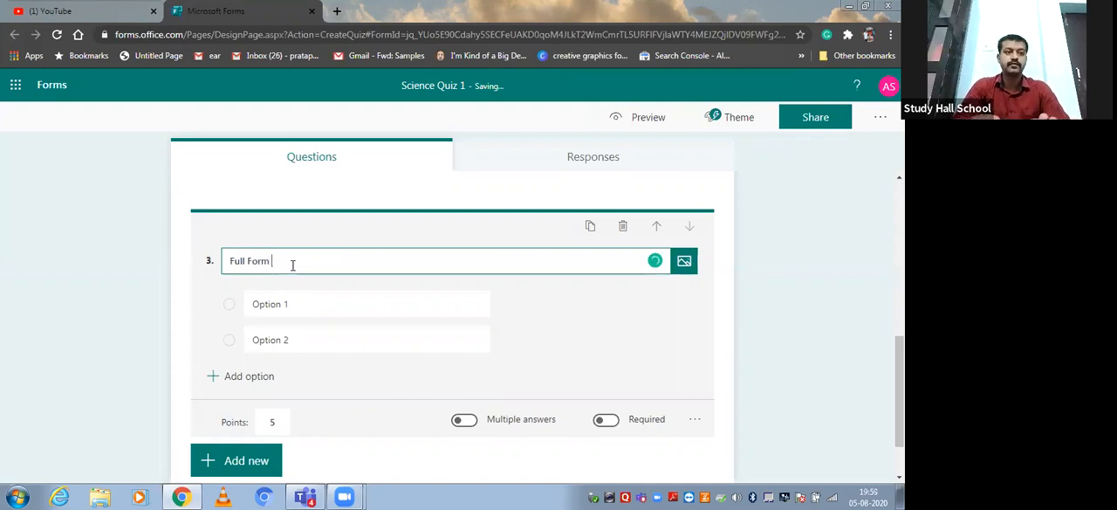
pyautogui.write(' of')
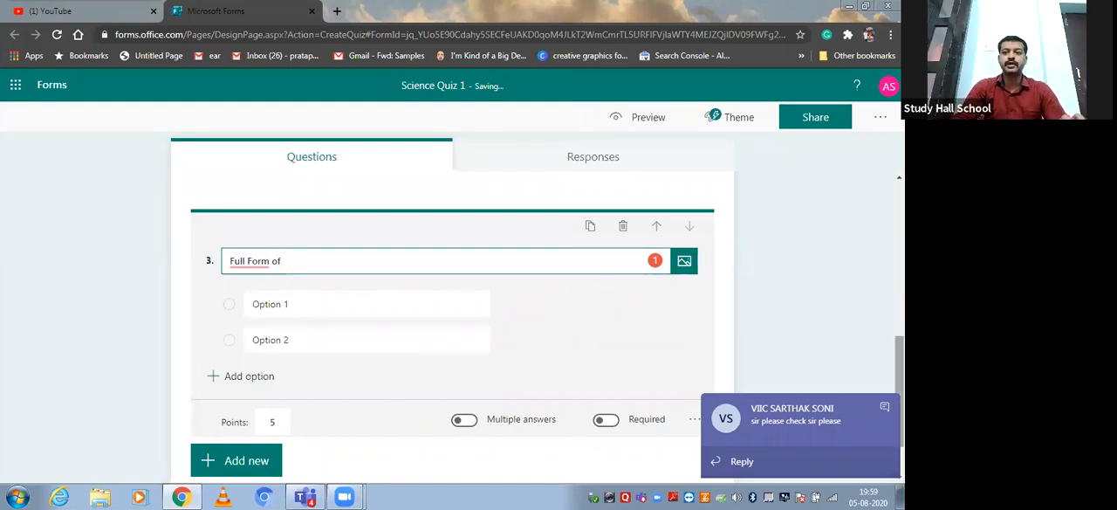
pyautogui.click(884, 406)
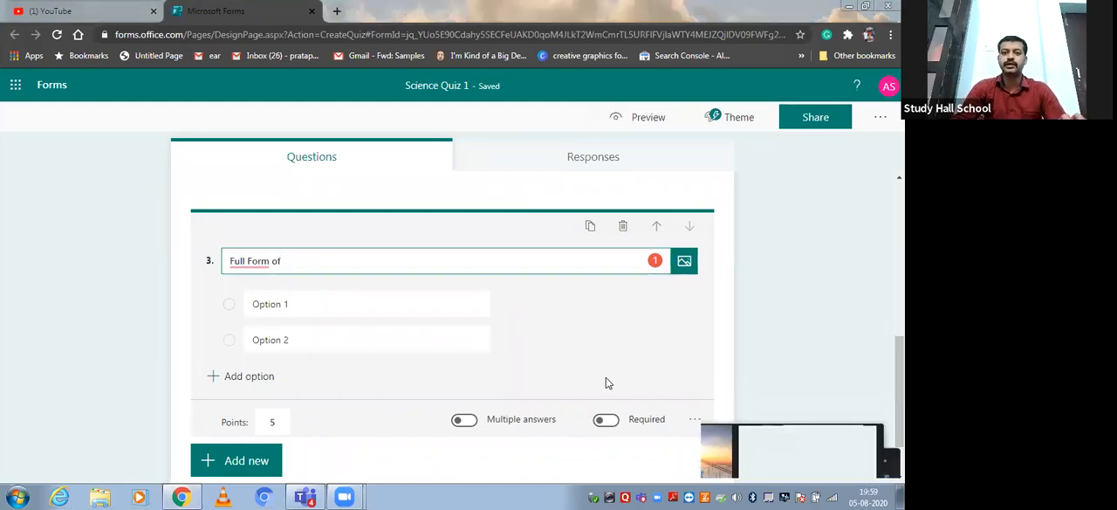
pyautogui.click(318, 259)
pyautogui.write('DRS')
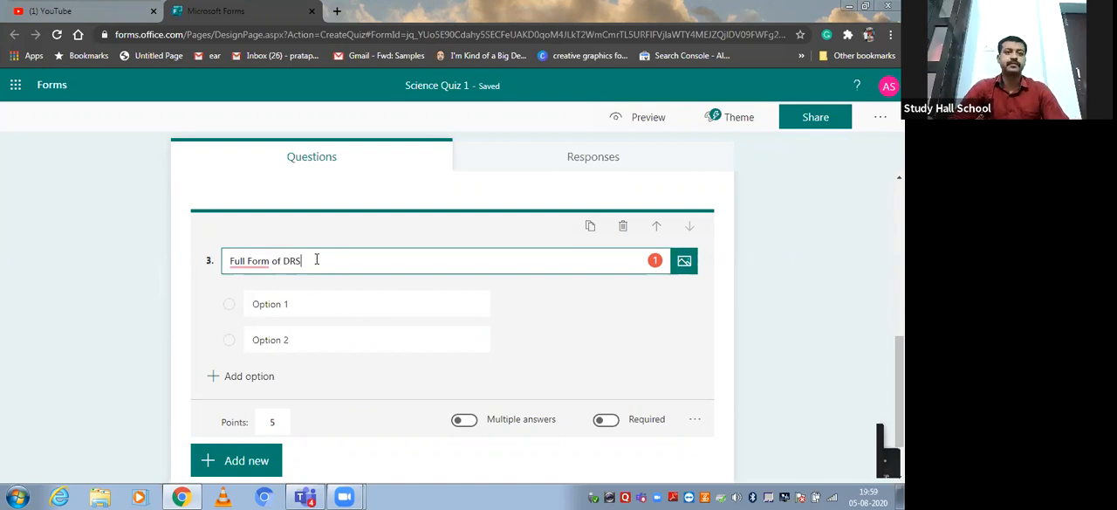
# Fill in the DRS question's first answer option as "Digital Alphabet discripter", dismissing the chat notification that interrupts.
pyautogui.click(295, 302)
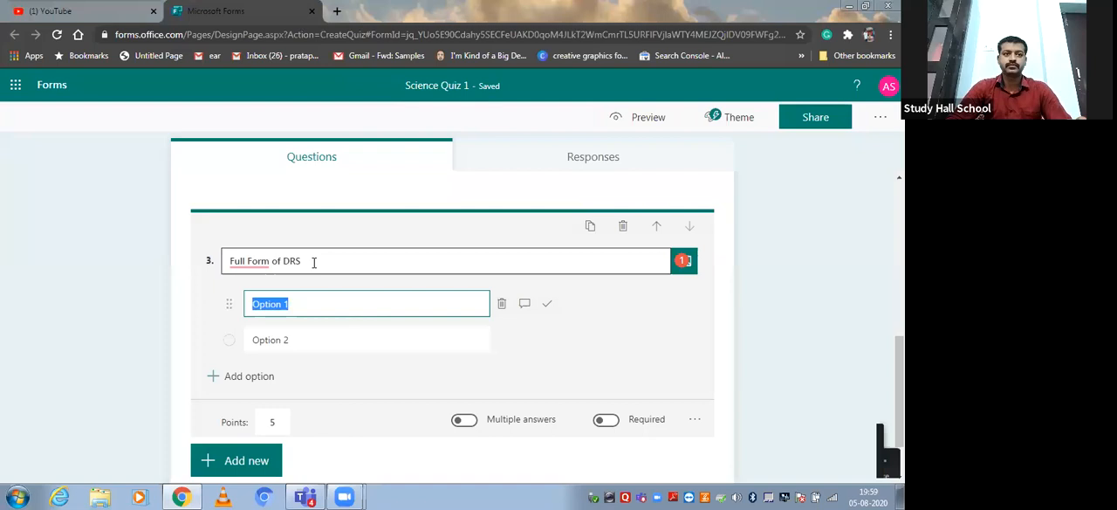
pyautogui.write('Digital')
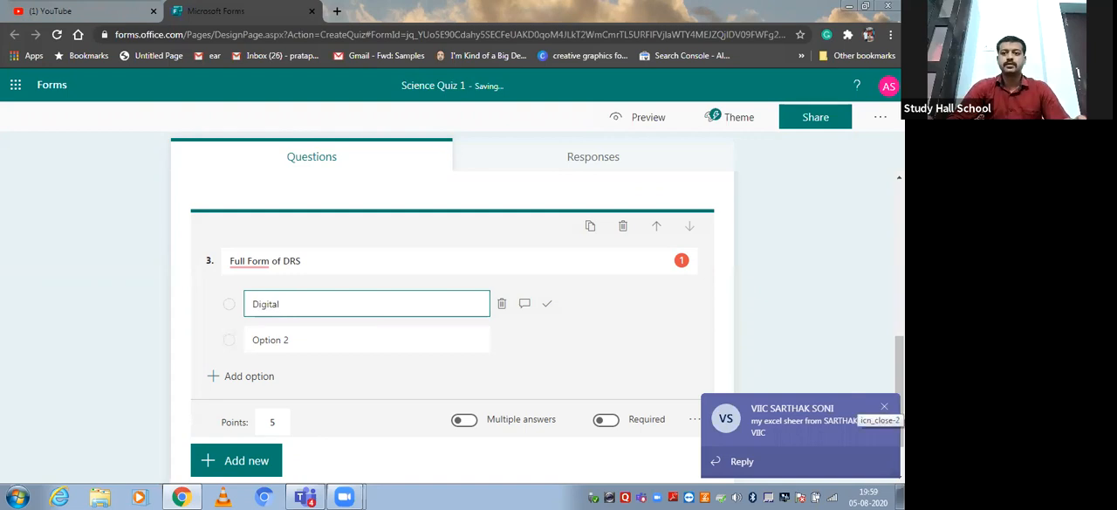
pyautogui.click(884, 406)
pyautogui.click(382, 299)
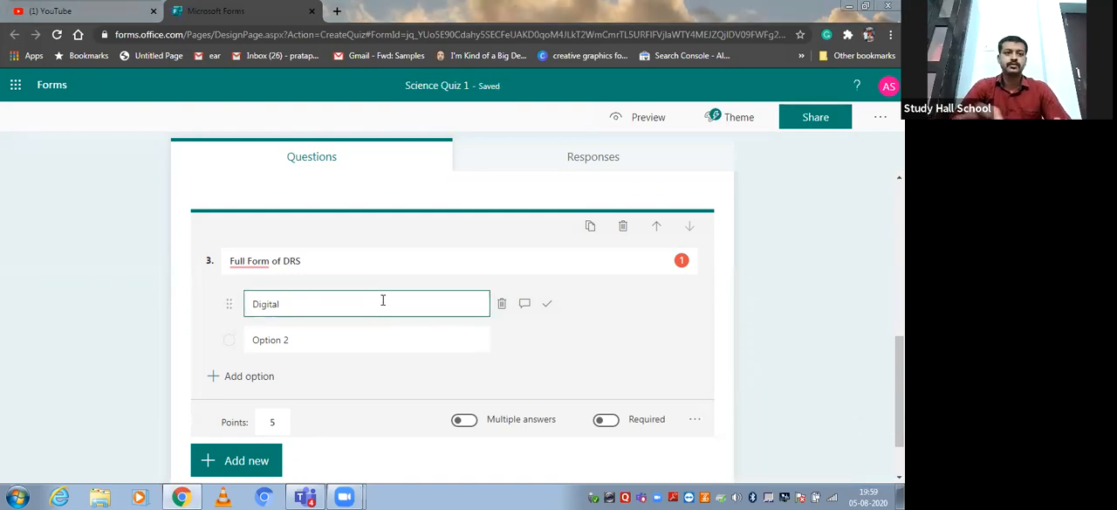
pyautogui.write('Alphabet discr')
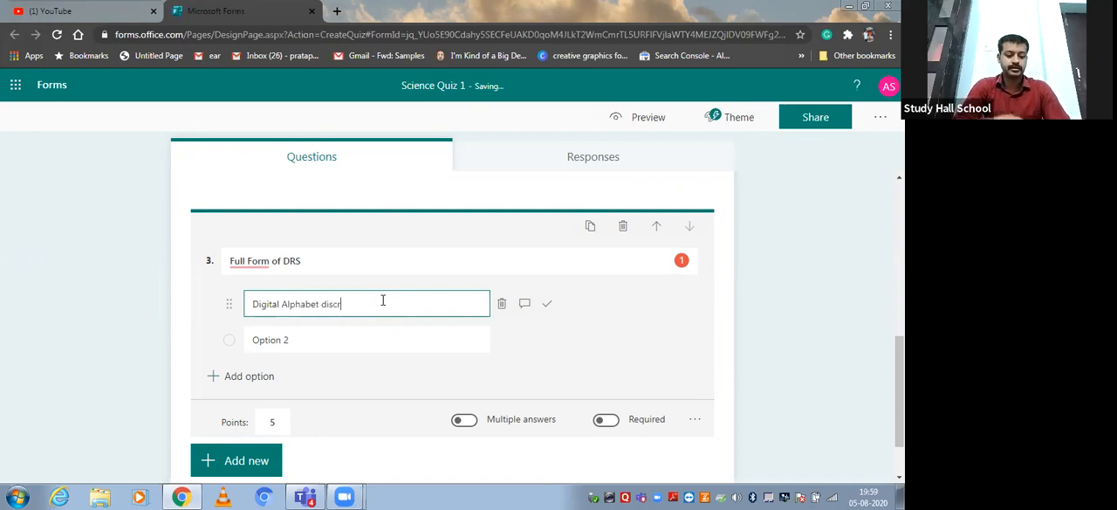
pyautogui.write('ipter')
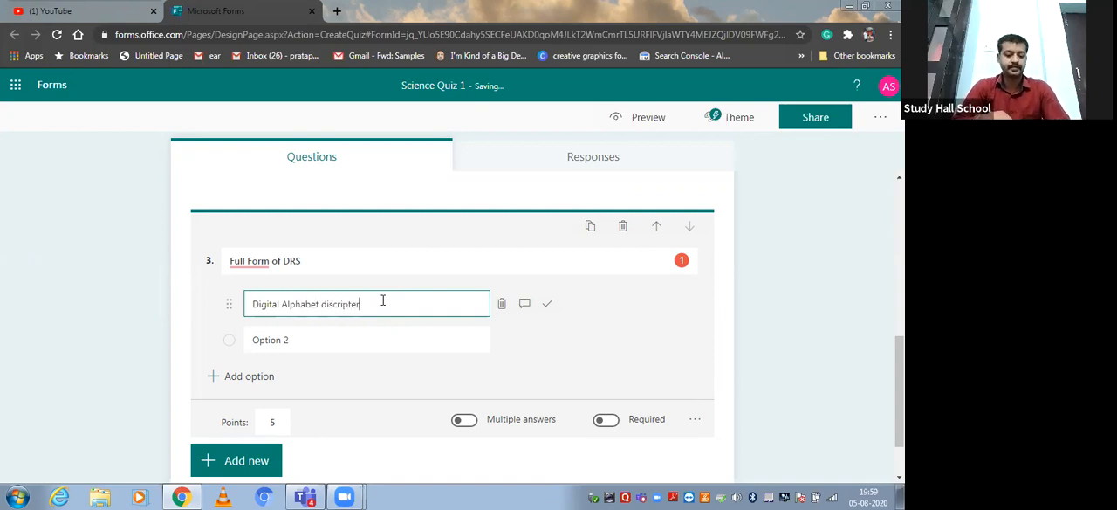
# Correct the misspelled last word of the first answer option to "descriptor".
pyautogui.click(324, 303)
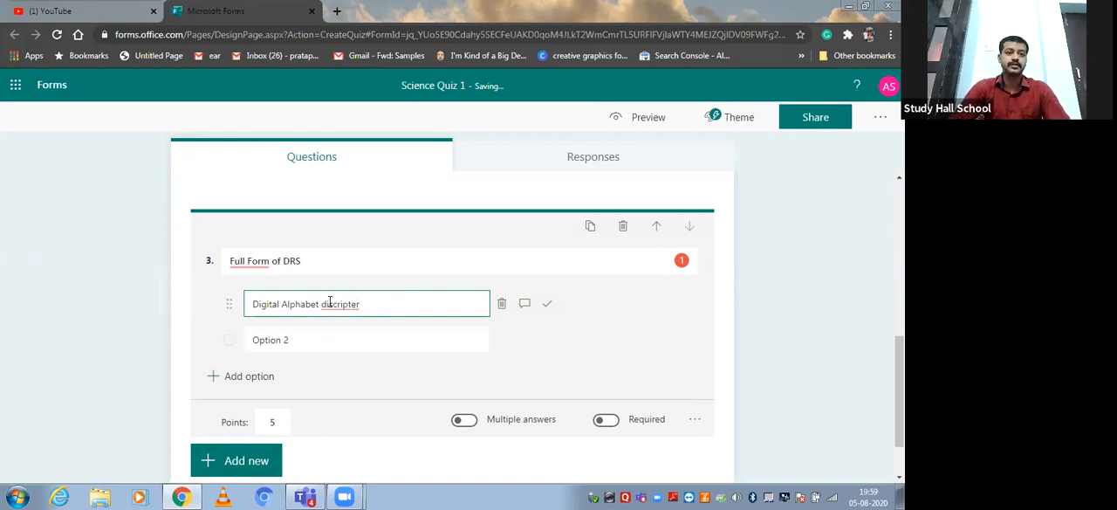
pyautogui.rightClick(340, 316)
pyautogui.click(362, 323)
# Fill in the DRS question's second answer option as "Digital Resistance Server".
pyautogui.click(323, 339)
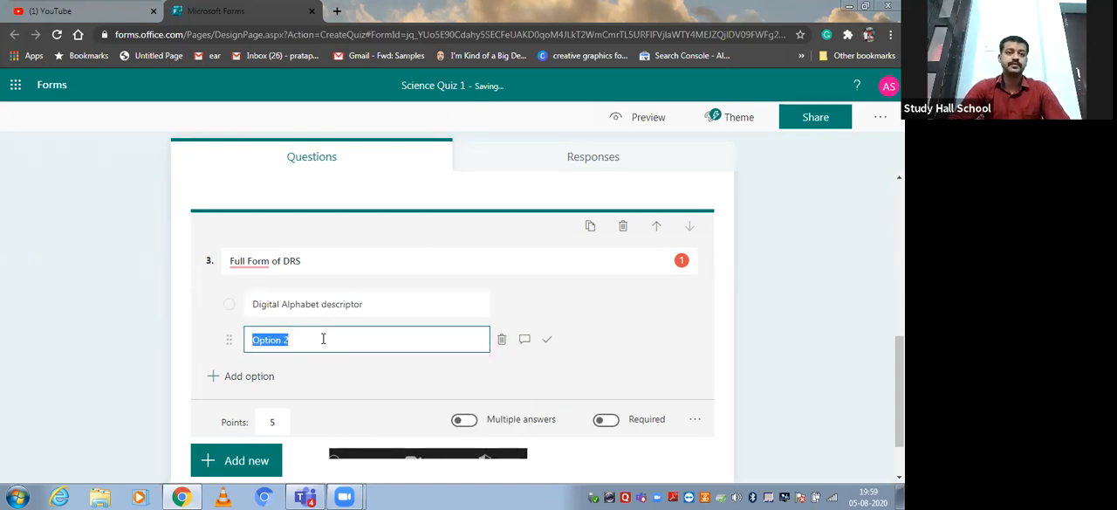
pyautogui.write('Digital ')
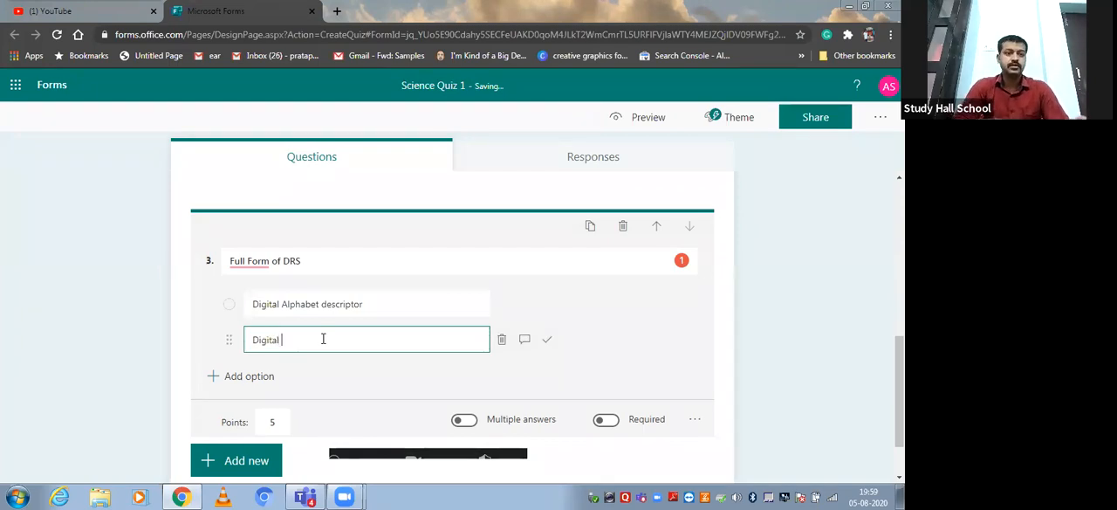
pyautogui.write('Resits')
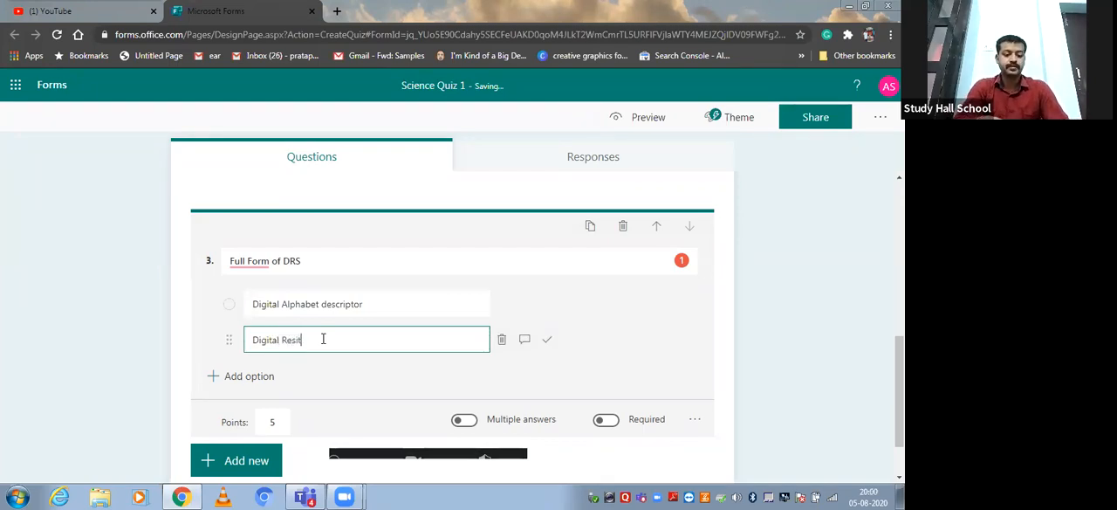
pyautogui.press('BackSpace')
pyautogui.press('BackSpace')
pyautogui.write('stance')
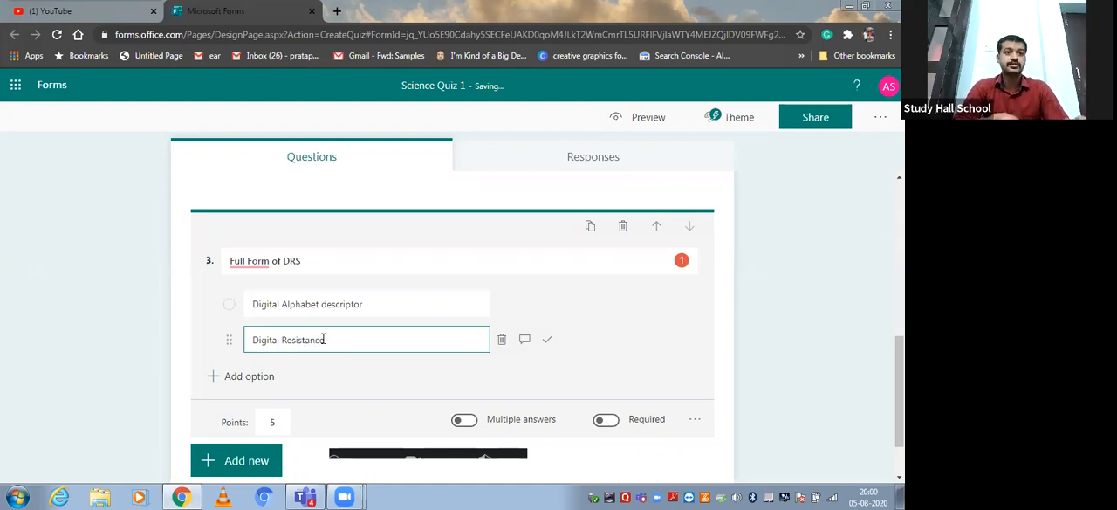
pyautogui.write(' Server')
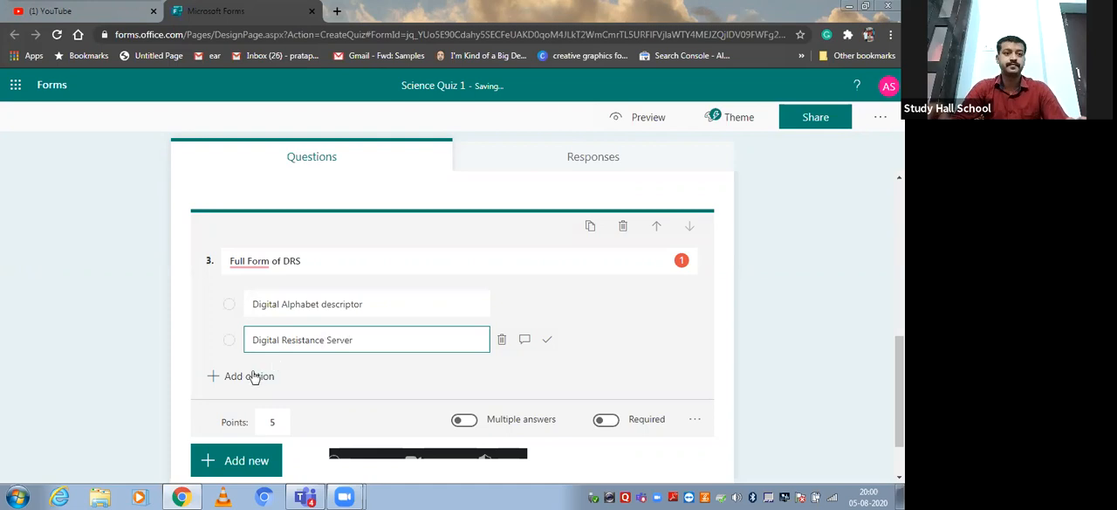
# Add "None of these" and "Both of these" as the third and fourth answer options of the DRS question.
pyautogui.click(267, 376)
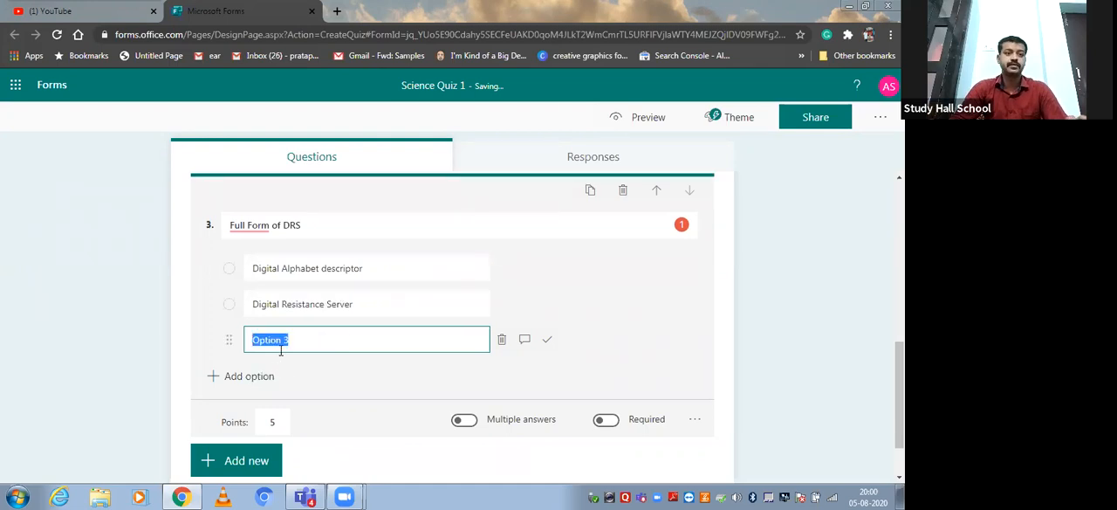
pyautogui.write('None of these')
pyautogui.click(281, 374)
pyautogui.write('Both of these')
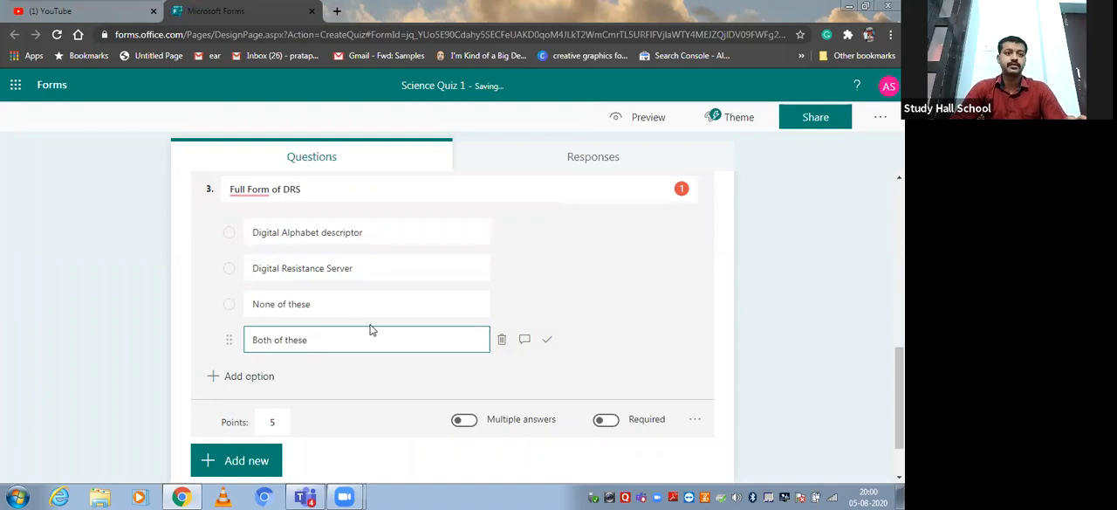
# Mark "Digital Resistance Server" as the correct answer and allow multiple answers for the DRS question.
pyautogui.click(546, 268)
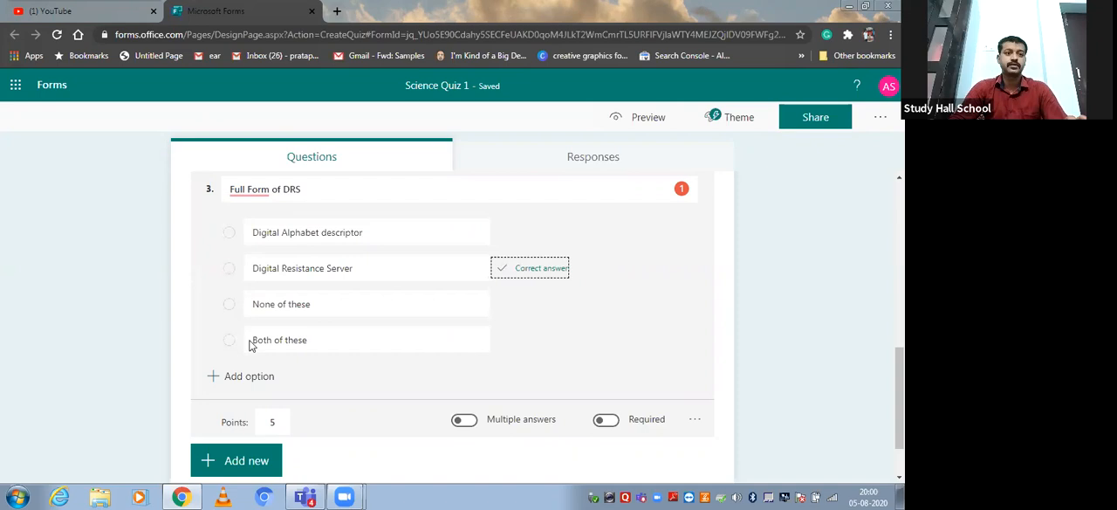
pyautogui.click(465, 420)
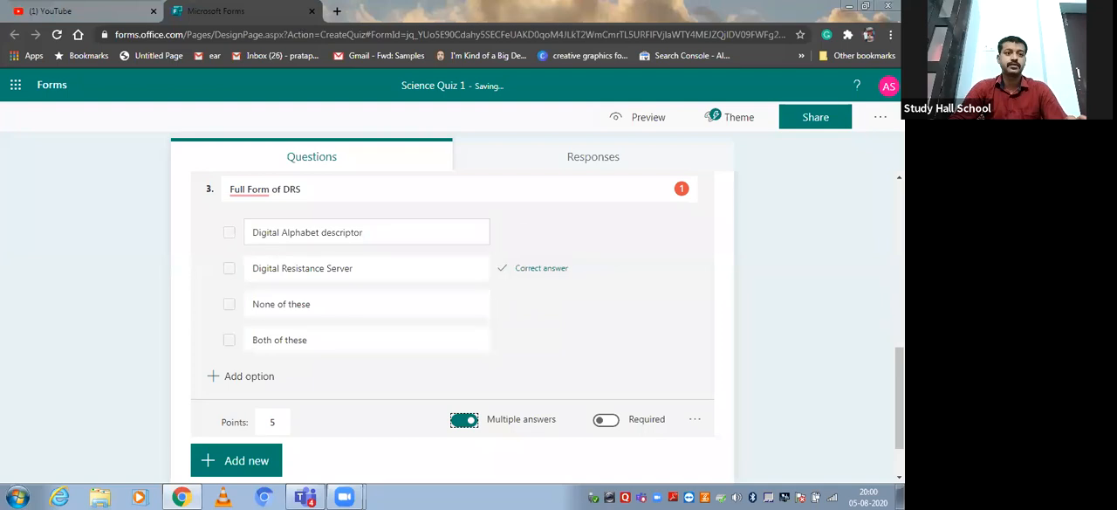
pyautogui.moveTo(900, 400)
pyautogui.mouseDown()
pyautogui.moveTo(900, 230)
pyautogui.moveTo(900, 400)
pyautogui.mouseUp()
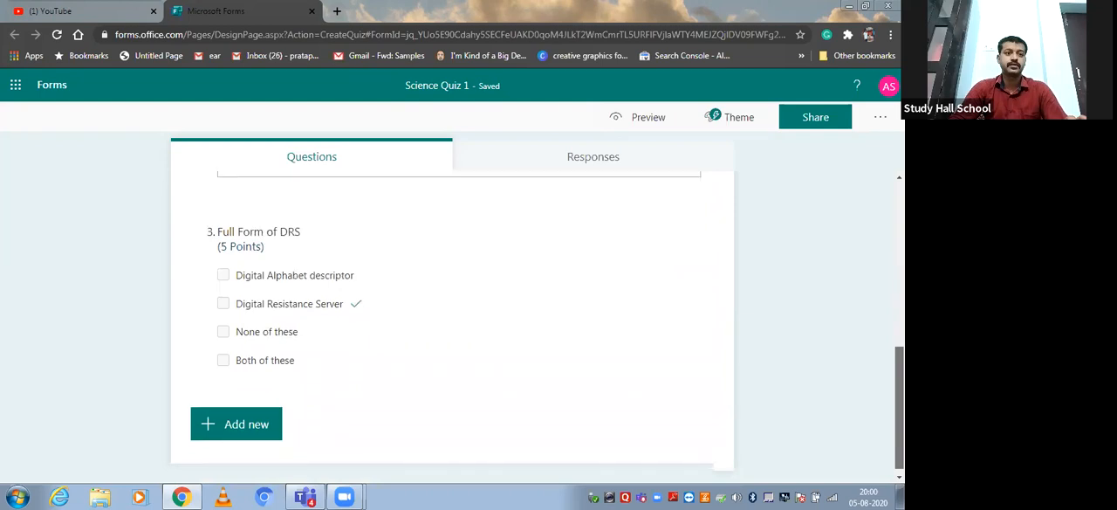
# Examine the quiz's response summary and review all three questions with their points and marked answers.
pyautogui.scroll(10, 711, 206)
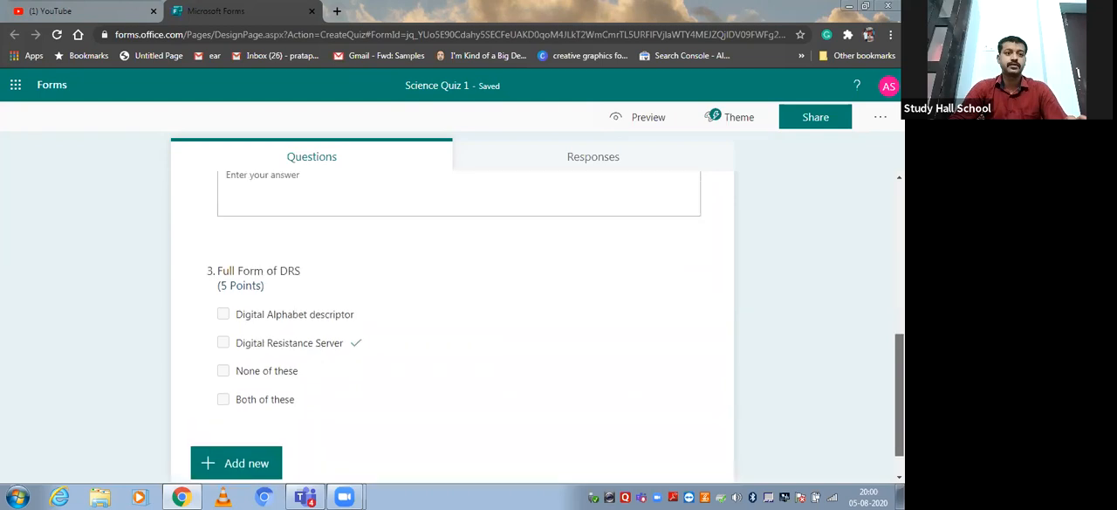
pyautogui.click(617, 163)
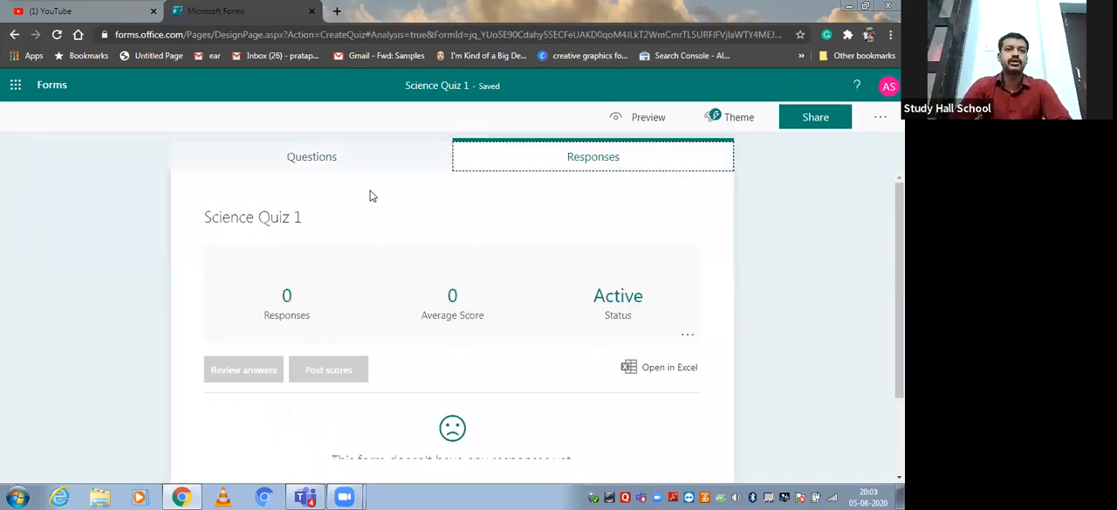
pyautogui.click(306, 159)
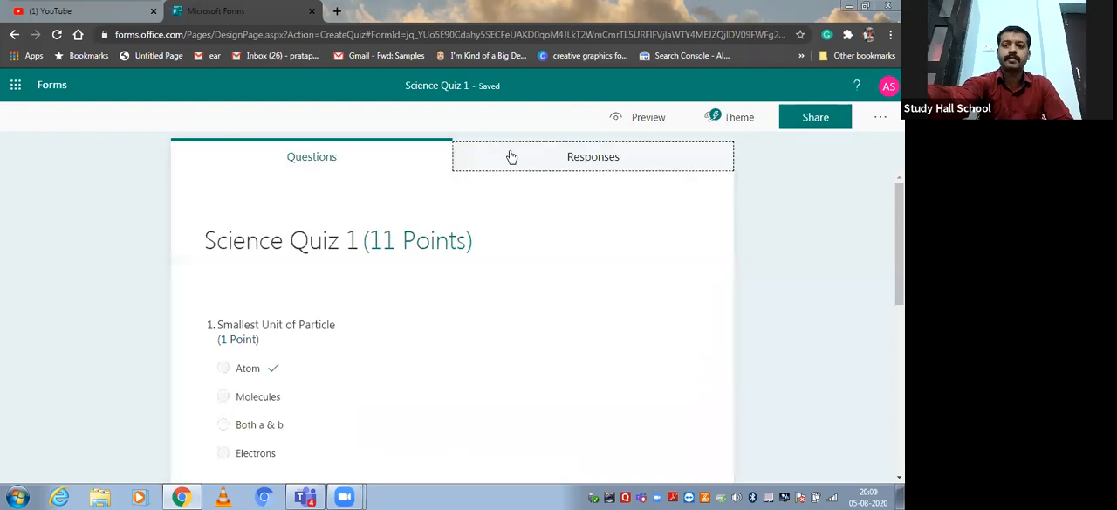
pyautogui.click(511, 157)
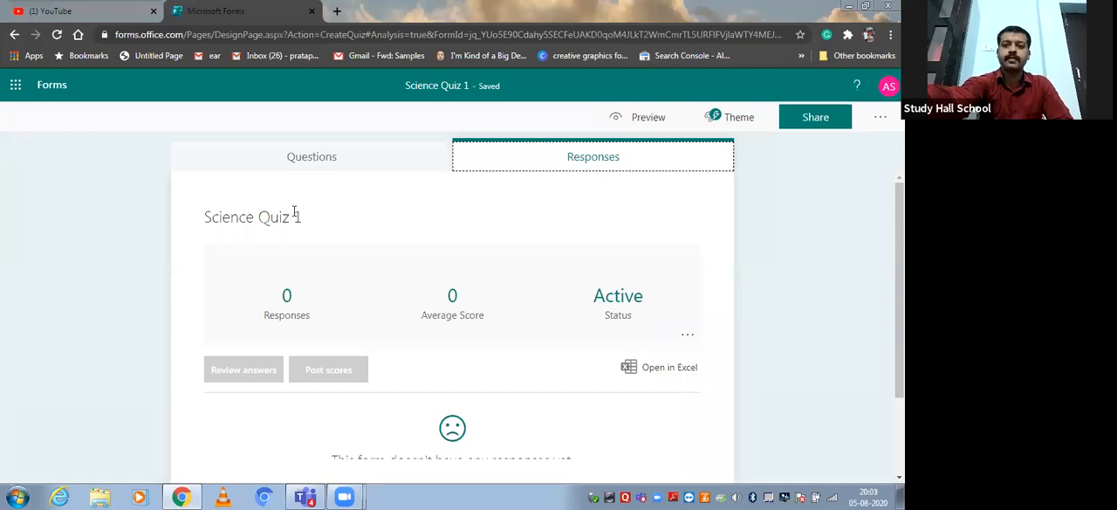
pyautogui.click(311, 161)
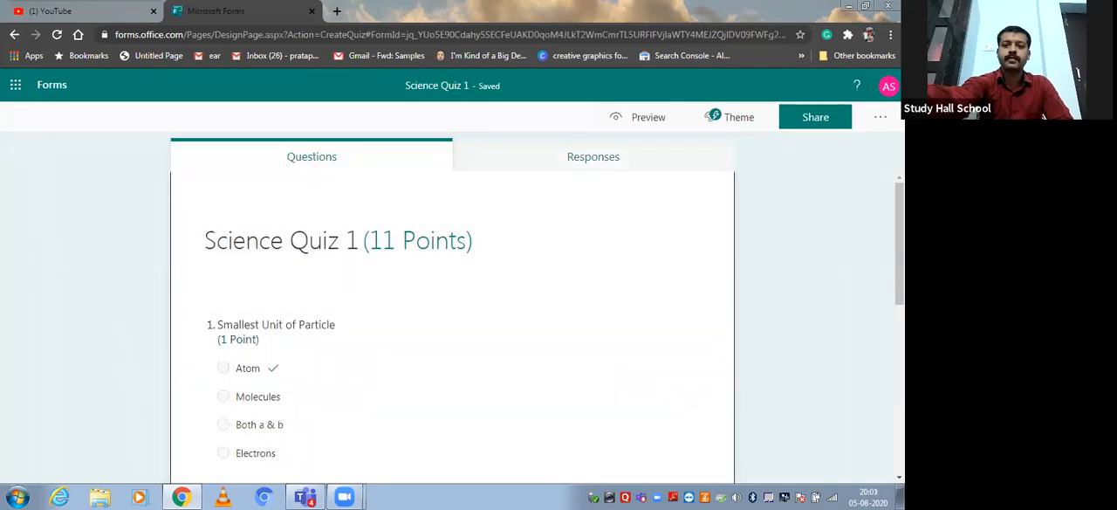
pyautogui.scroll(-2, 452, 328)
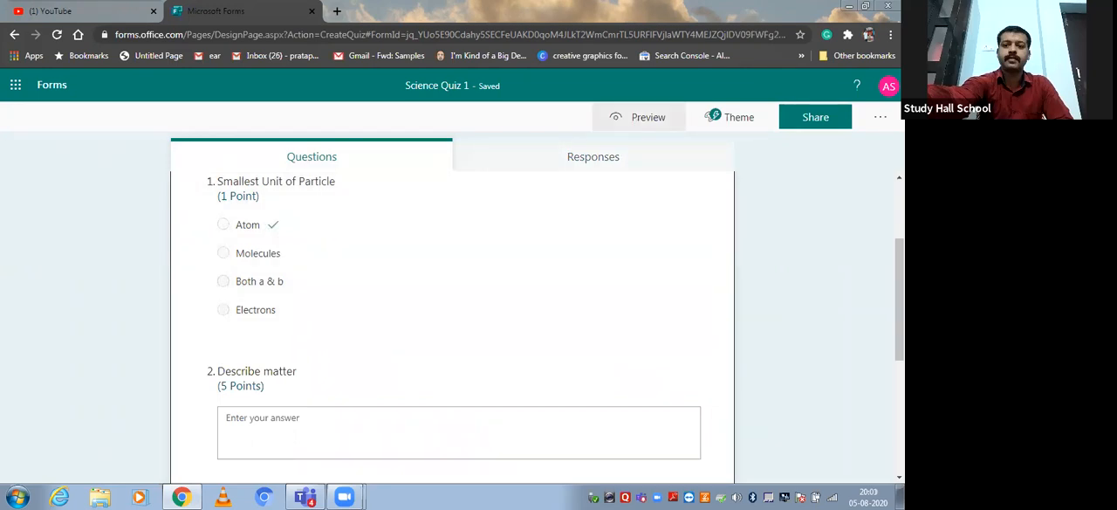
pyautogui.moveTo(900, 297); pyautogui.dragTo(899, 361)
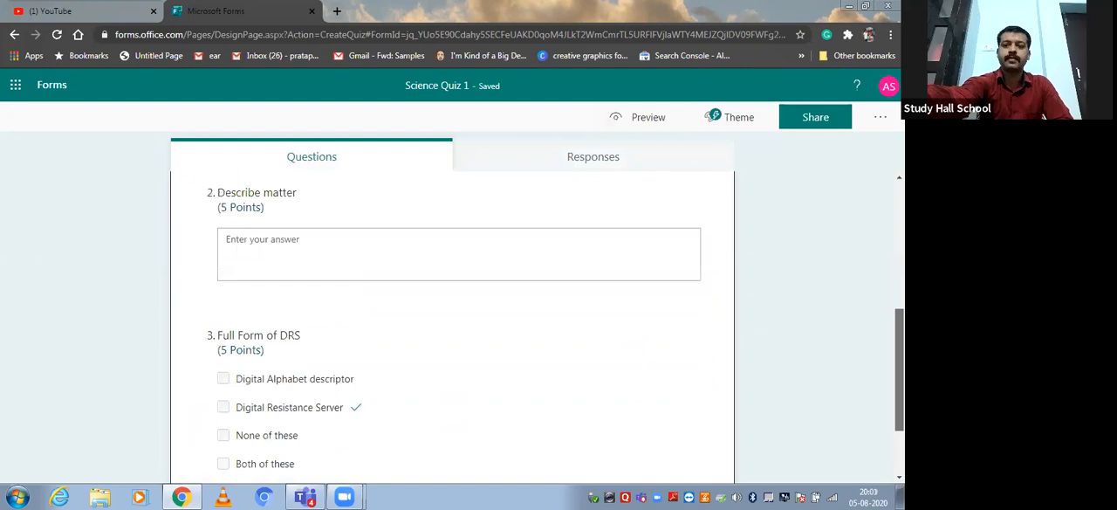
pyautogui.scroll(-1, 257, 400)
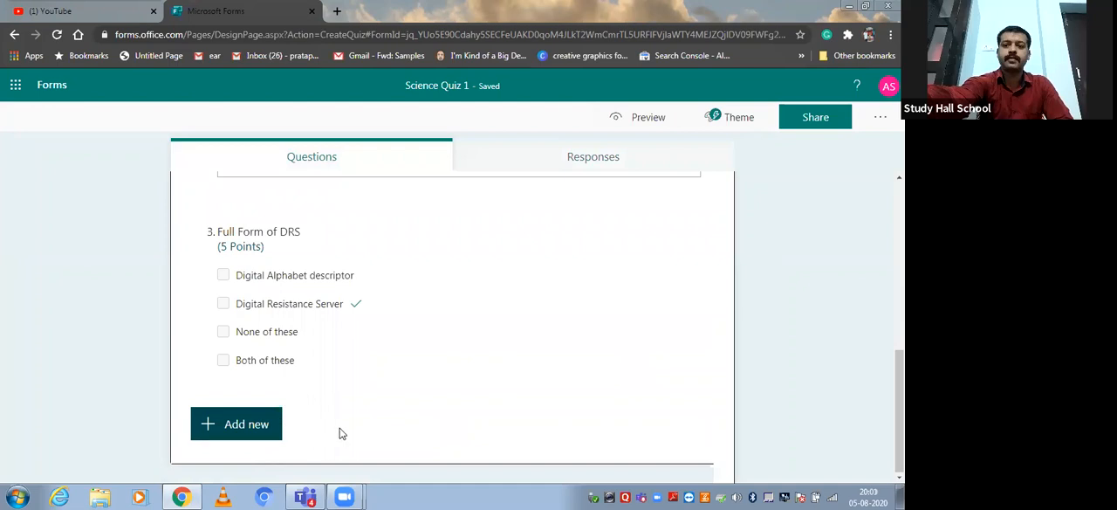
pyautogui.scroll(4, 841, 270)
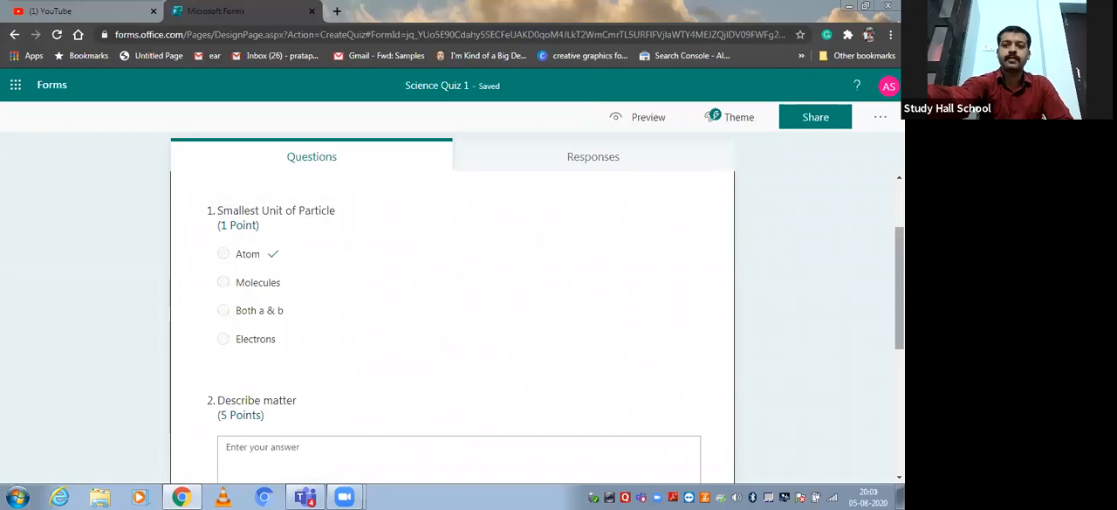
pyautogui.scroll(-3, 301, 393)
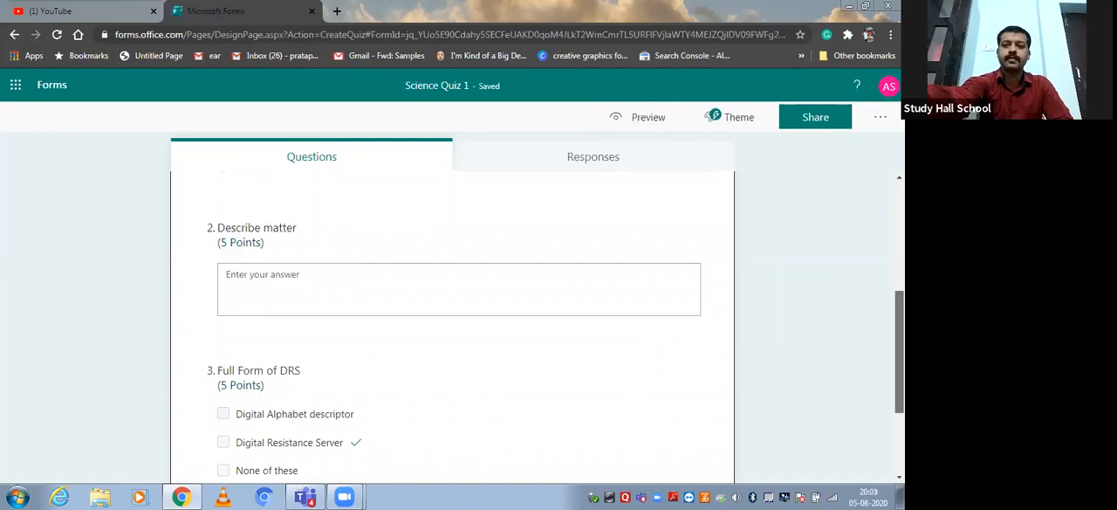
pyautogui.scroll(-1, 452, 327)
pyautogui.scroll(5, 807, 189)
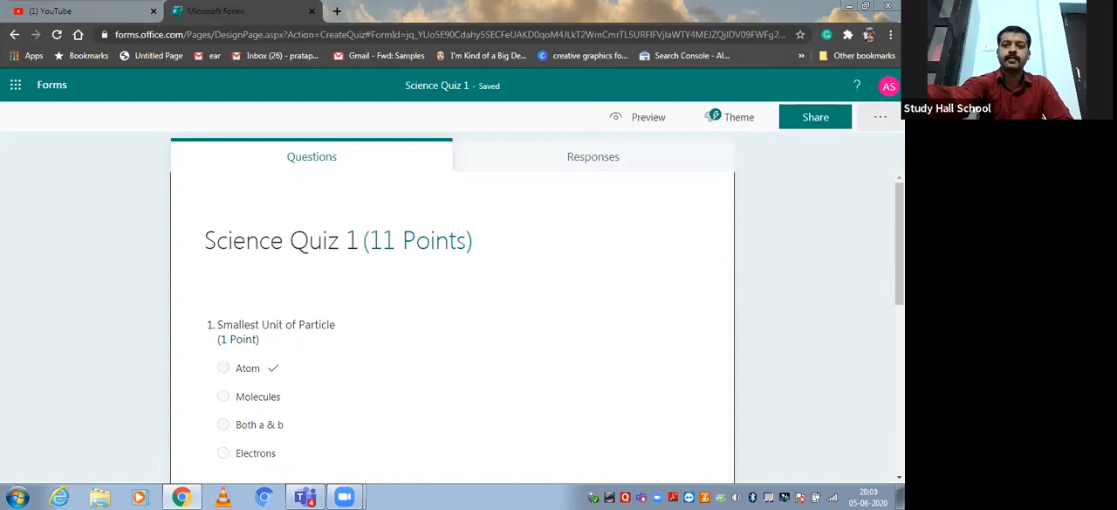
# Turn off showing results automatically in the quiz settings.
pyautogui.click(880, 116)
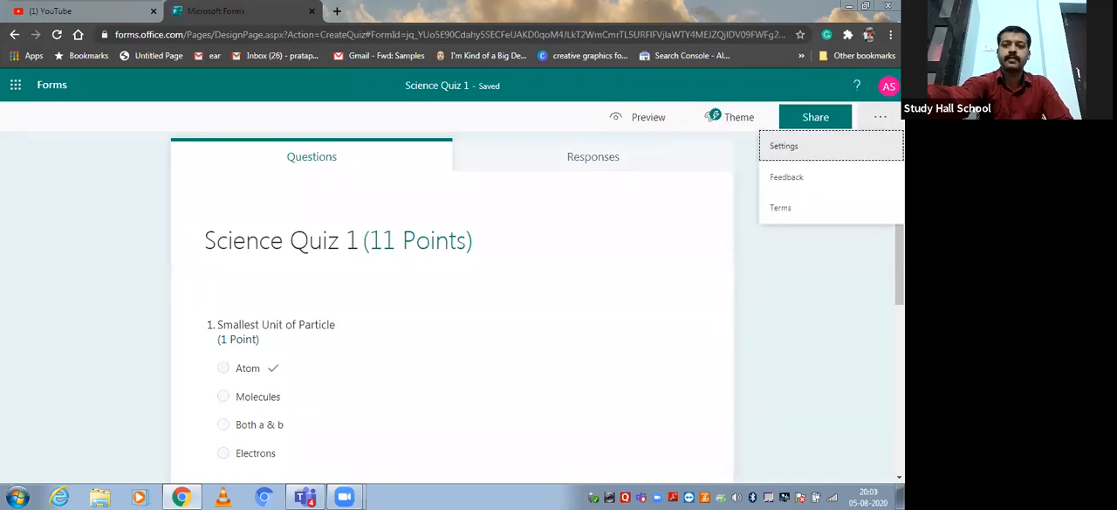
pyautogui.click(821, 151)
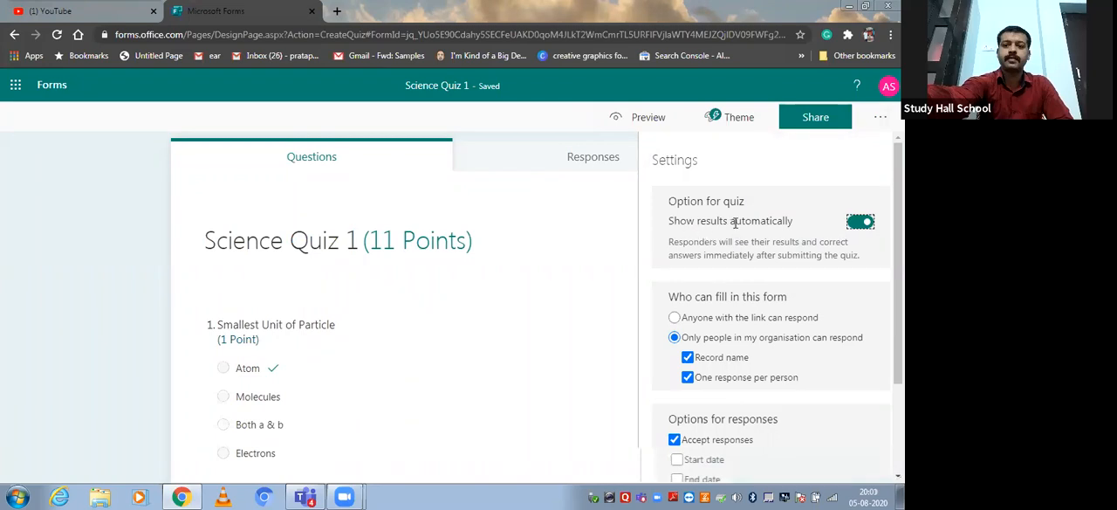
pyautogui.click(860, 221)
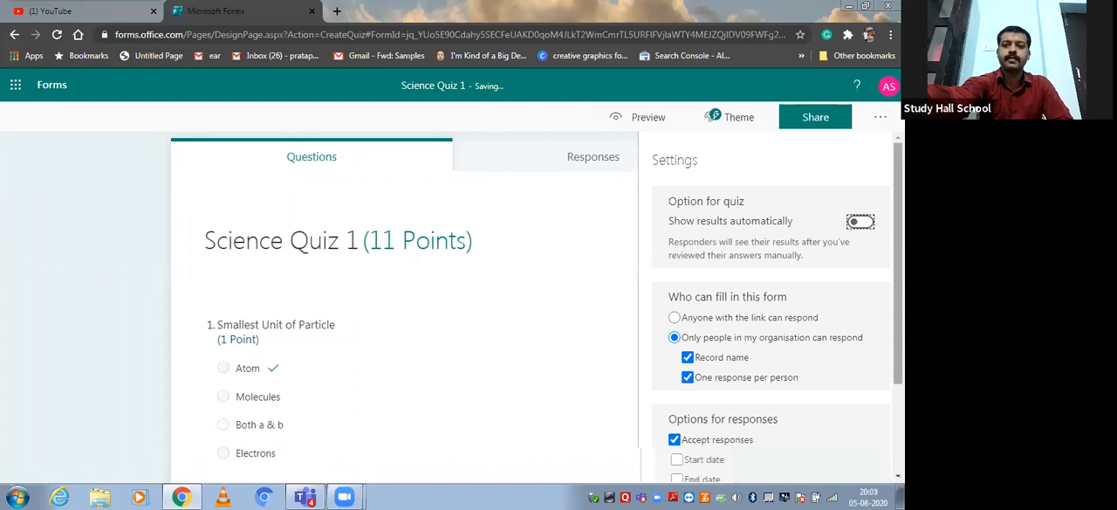
# Enable a start date for quiz responses and set it to 06/08/2020.
pyautogui.scroll(-1, 854, 209)
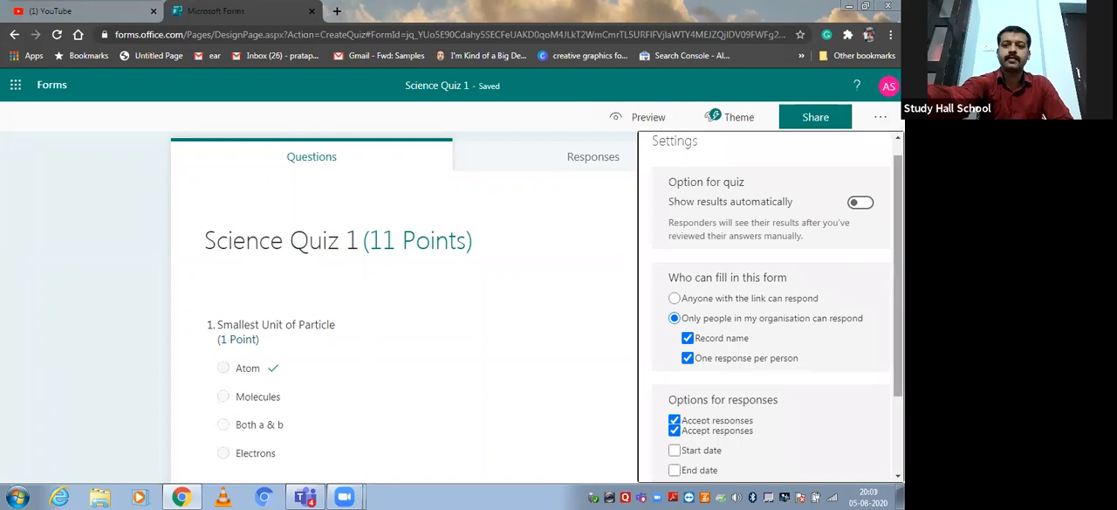
pyautogui.scroll(-1, 860, 215)
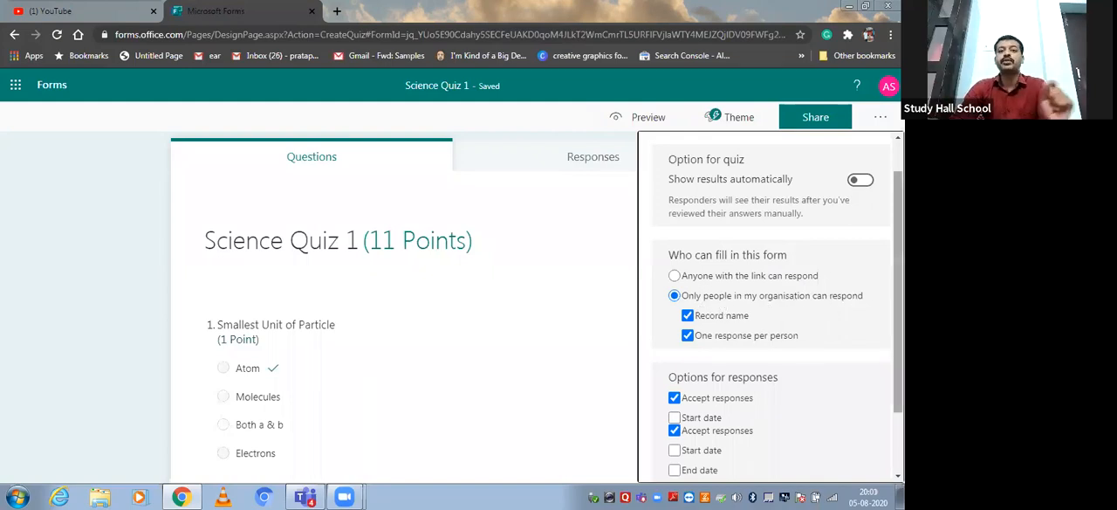
pyautogui.scroll(-1, 713, 295)
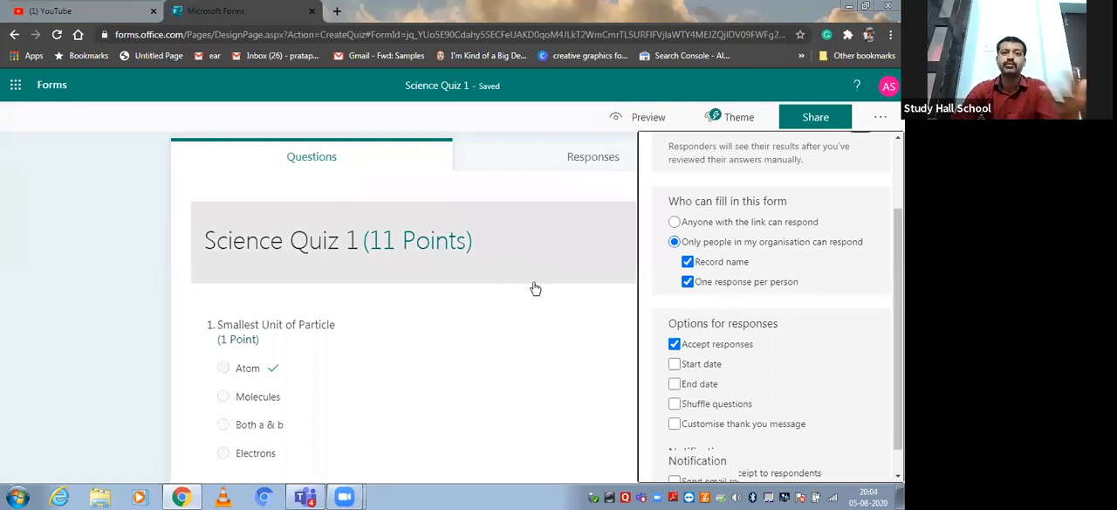
pyautogui.scroll(-1, 768, 306)
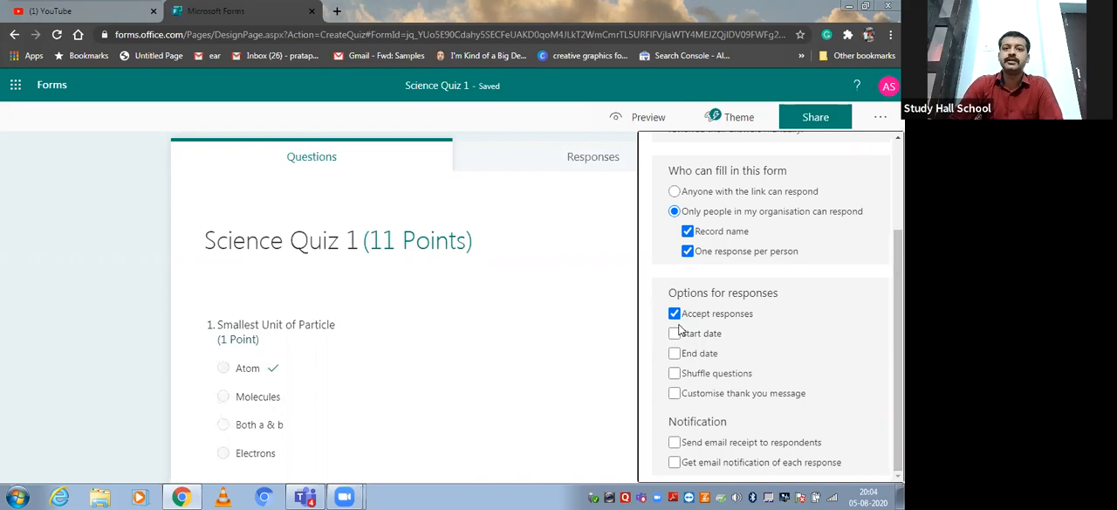
pyautogui.click(674, 335)
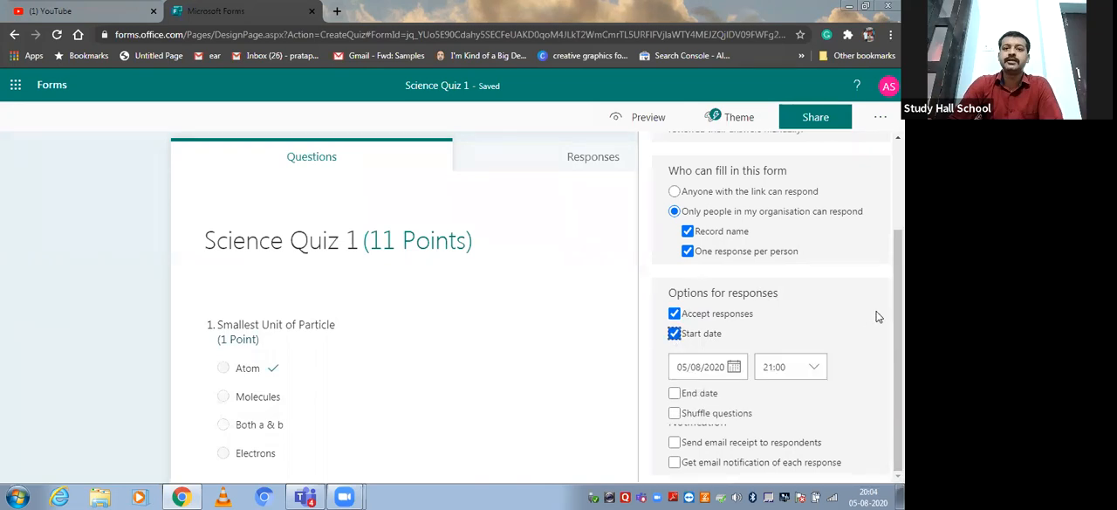
pyautogui.moveTo(898, 324); pyautogui.dragTo(898, 356)
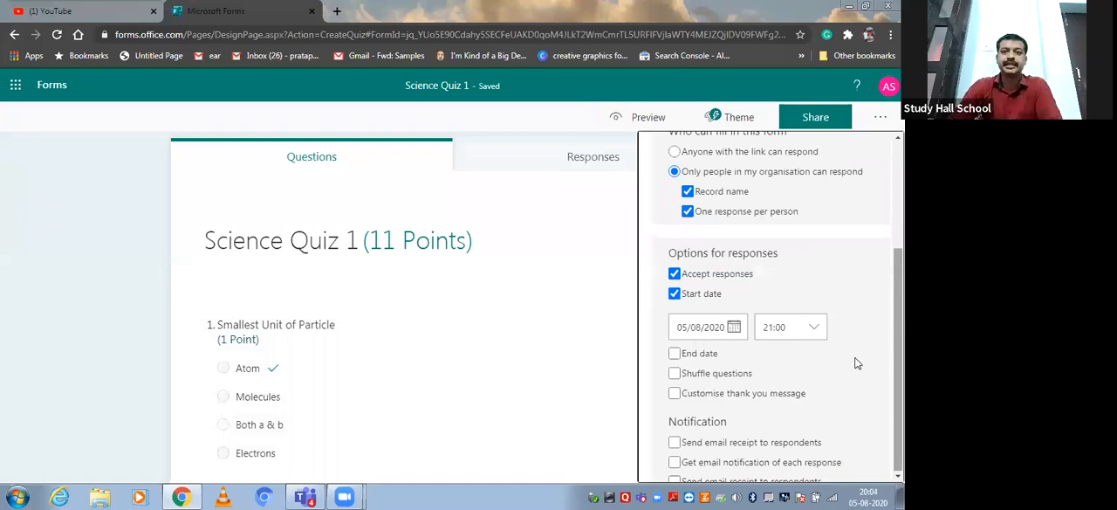
pyautogui.click(734, 328)
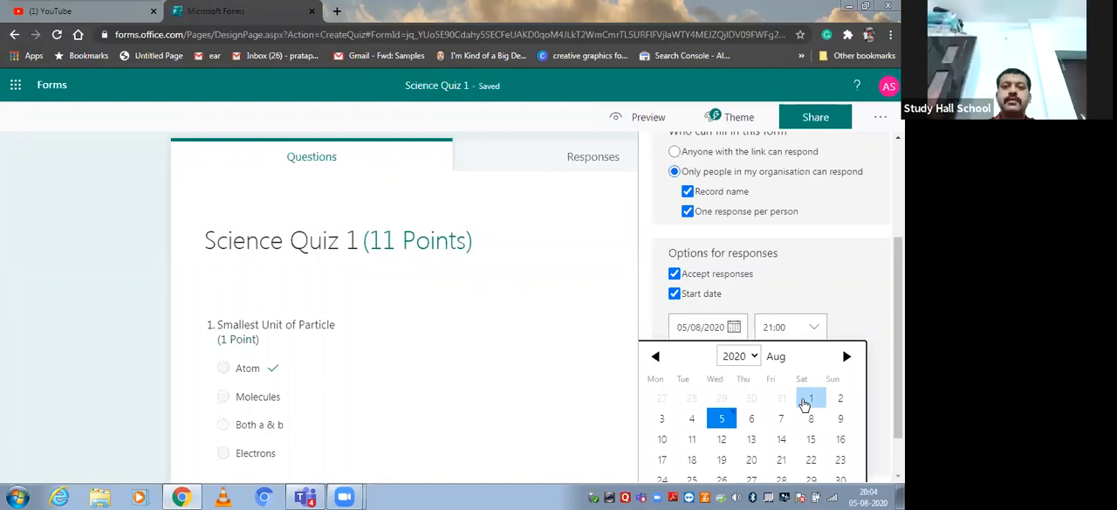
pyautogui.click(751, 418)
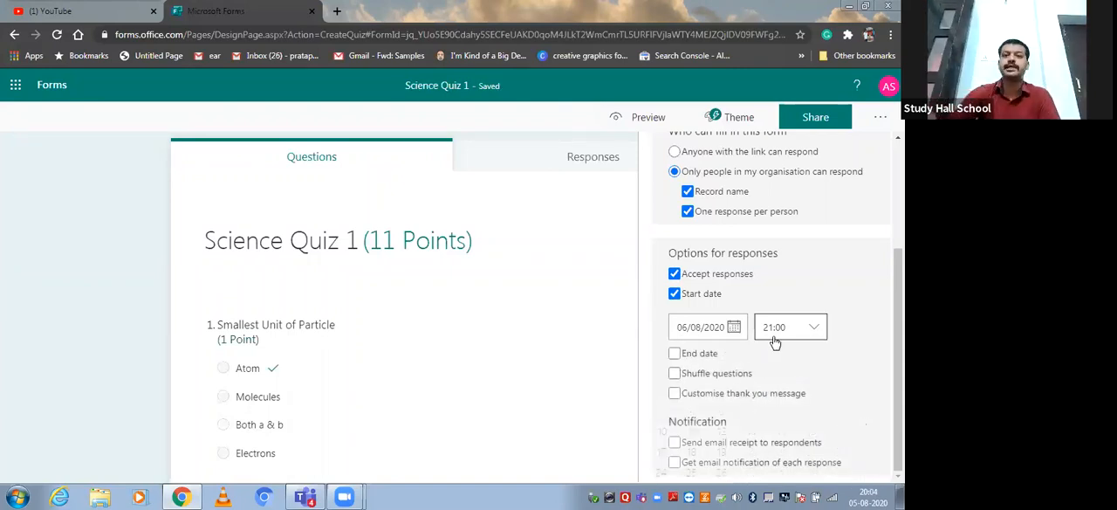
# Set the start time for quiz responses to 07:30.
pyautogui.click(814, 330)
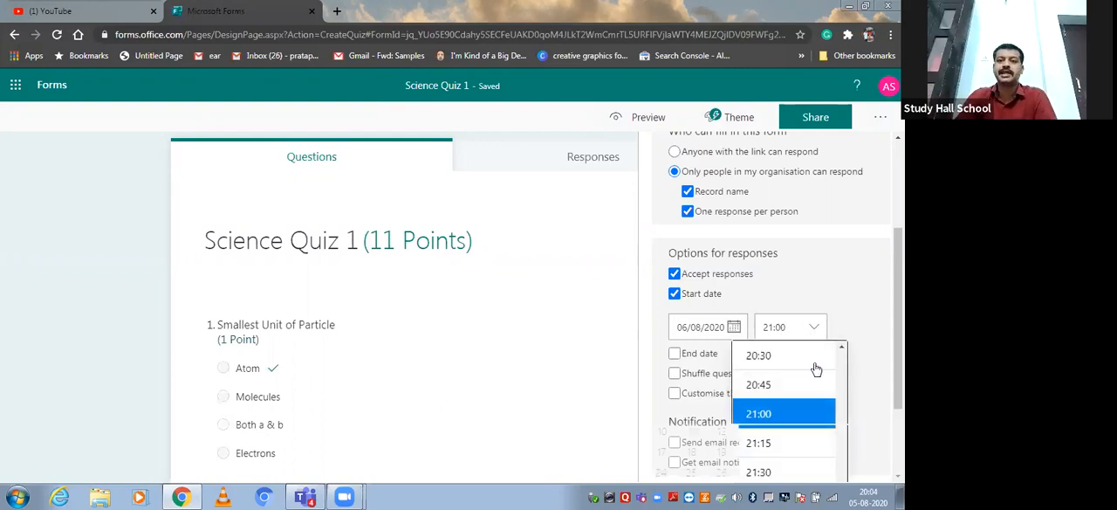
pyautogui.scroll(5, 837, 376)
pyautogui.scroll(15, 838, 375)
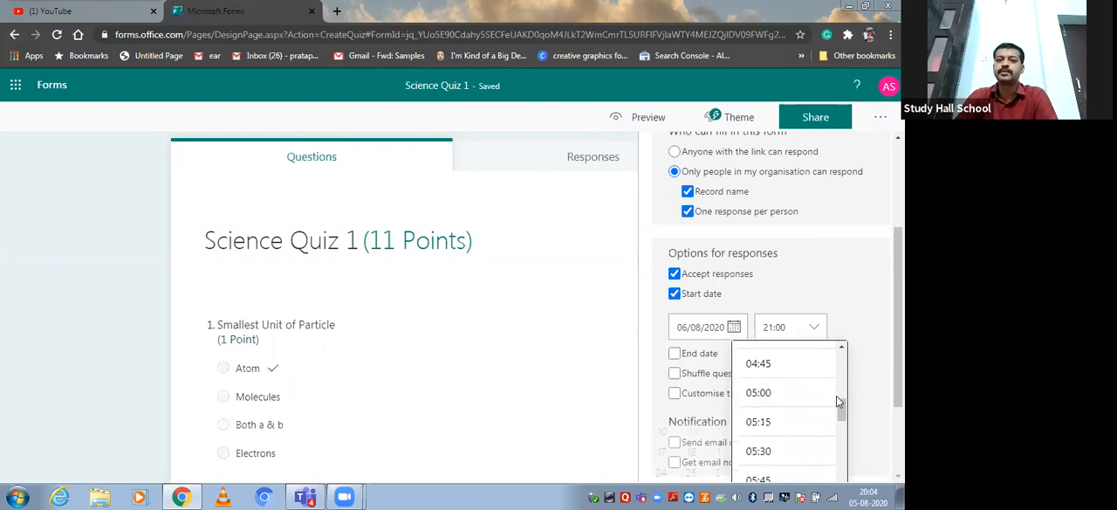
pyautogui.moveTo(838, 404); pyautogui.dragTo(843, 432)
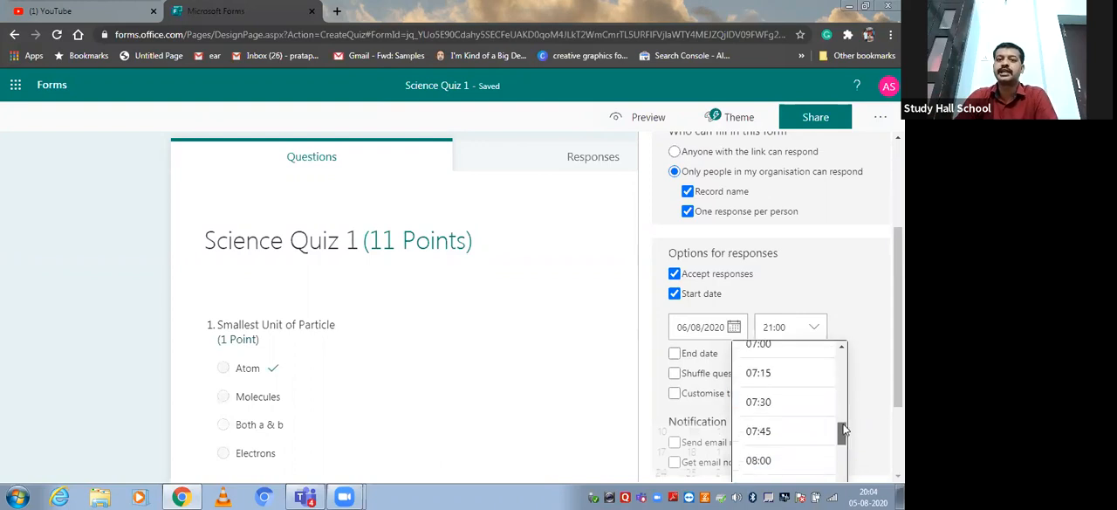
pyautogui.click(786, 409)
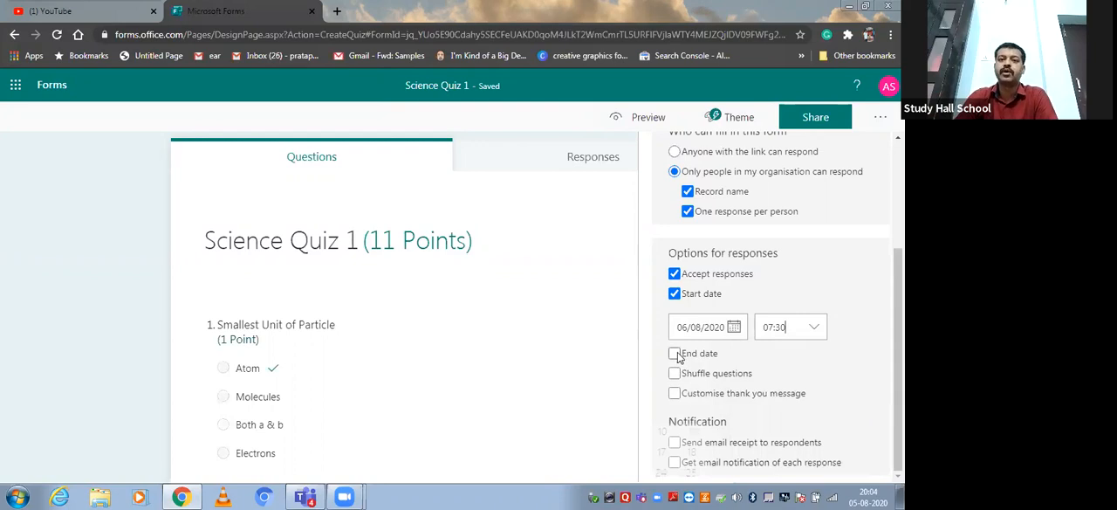
# Enable an end date for quiz responses and set its end time to 08:15.
pyautogui.click(675, 354)
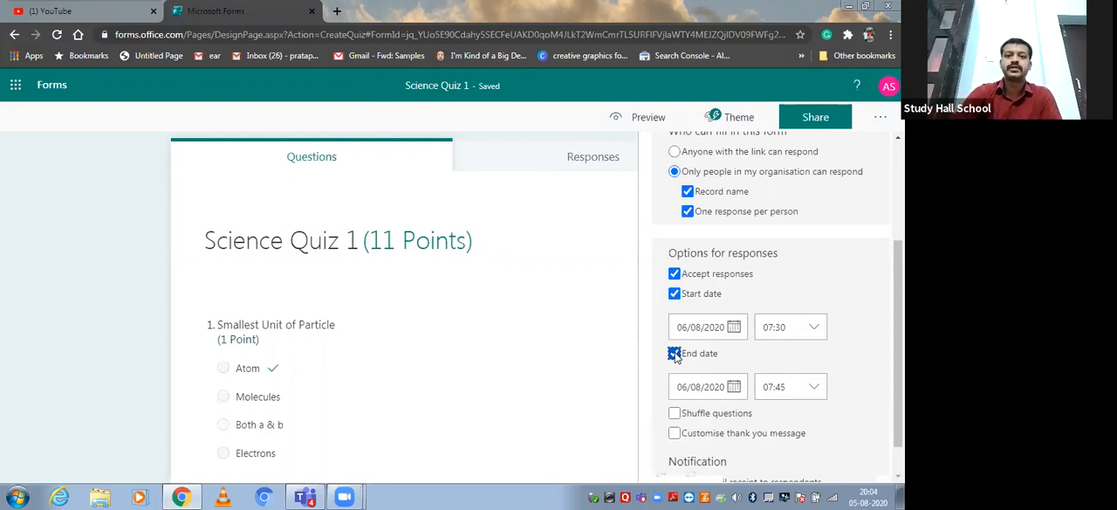
pyautogui.click(811, 387)
pyautogui.scroll(-1, 785, 389)
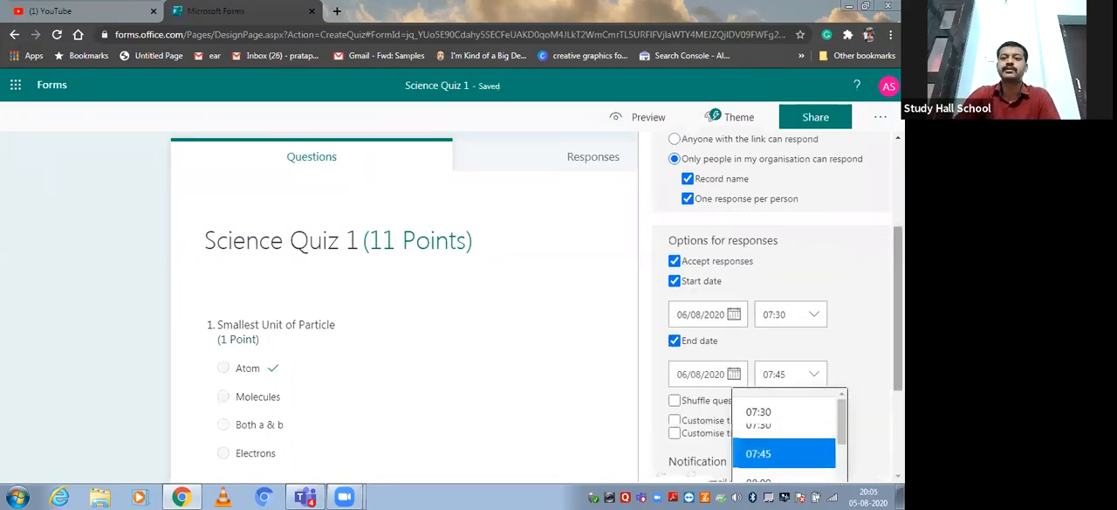
pyautogui.click(769, 392)
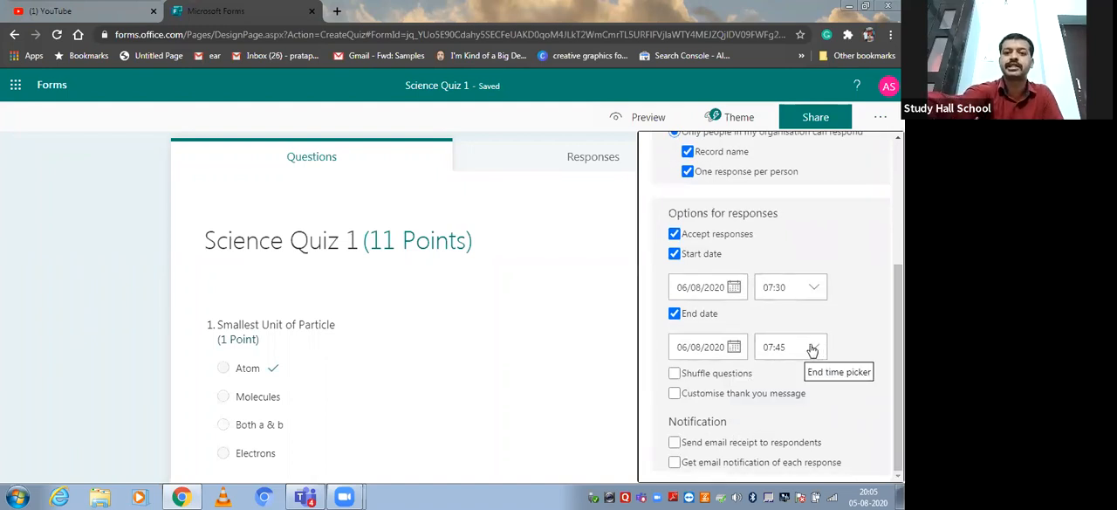
pyautogui.click(811, 348)
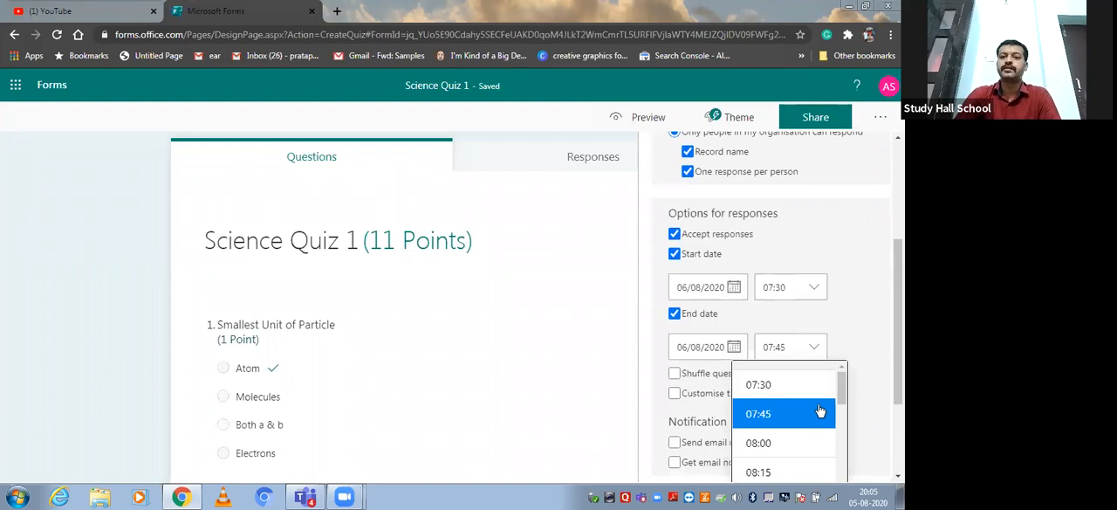
pyautogui.scroll(-1, 841, 402)
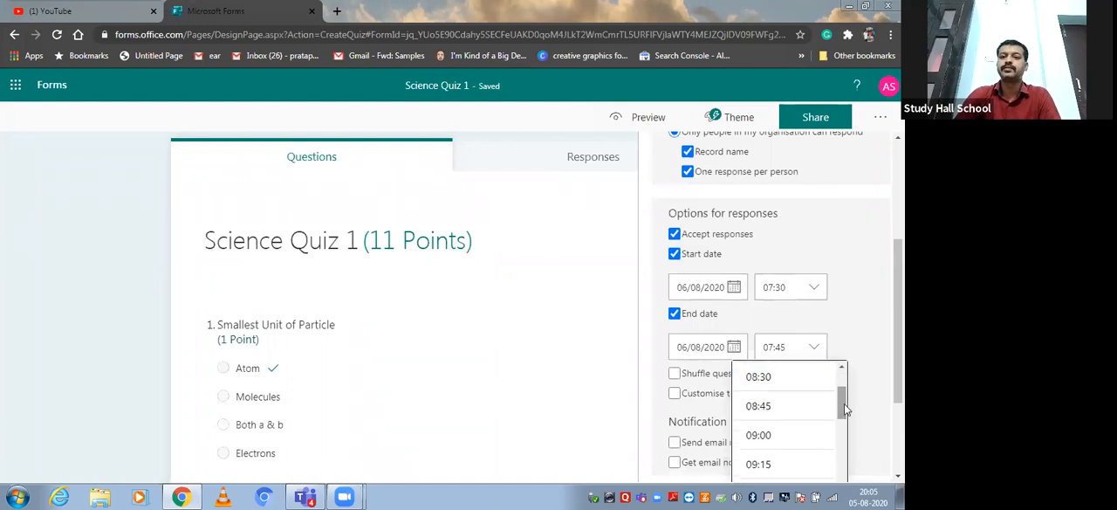
pyautogui.scroll(1, 839, 402)
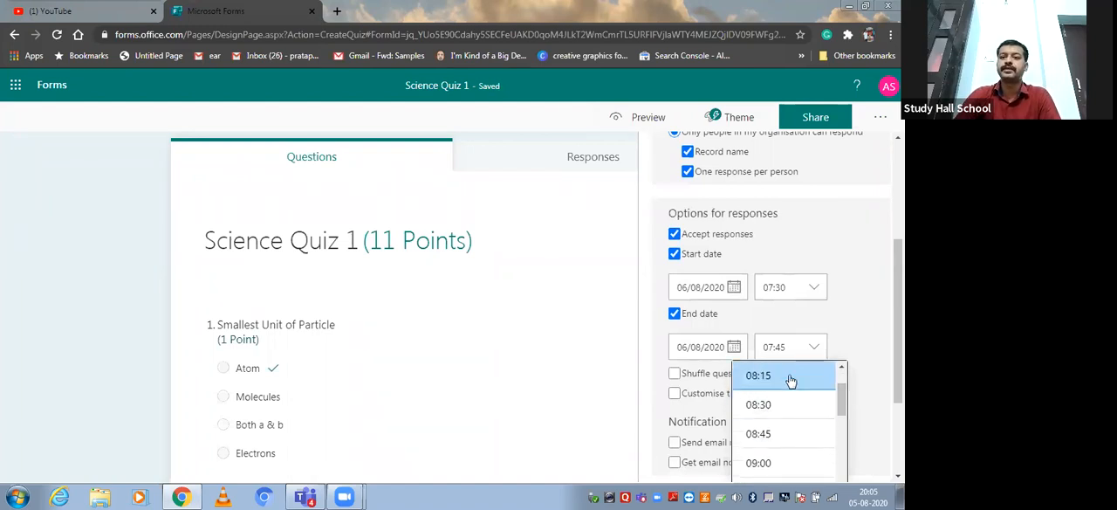
pyautogui.click(790, 379)
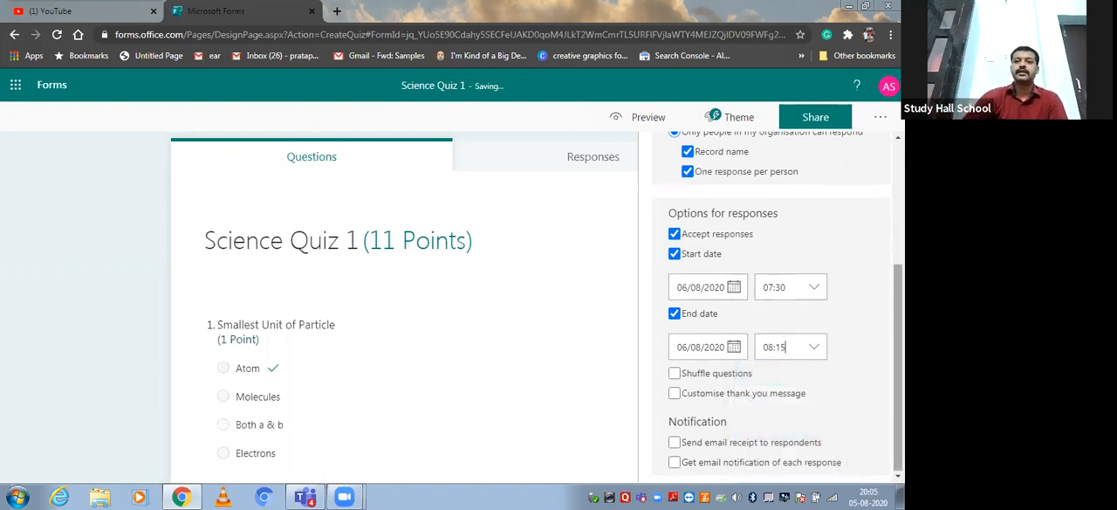
# Turn on shuffling for all questions and close the quiz settings.
pyautogui.click(898, 369)
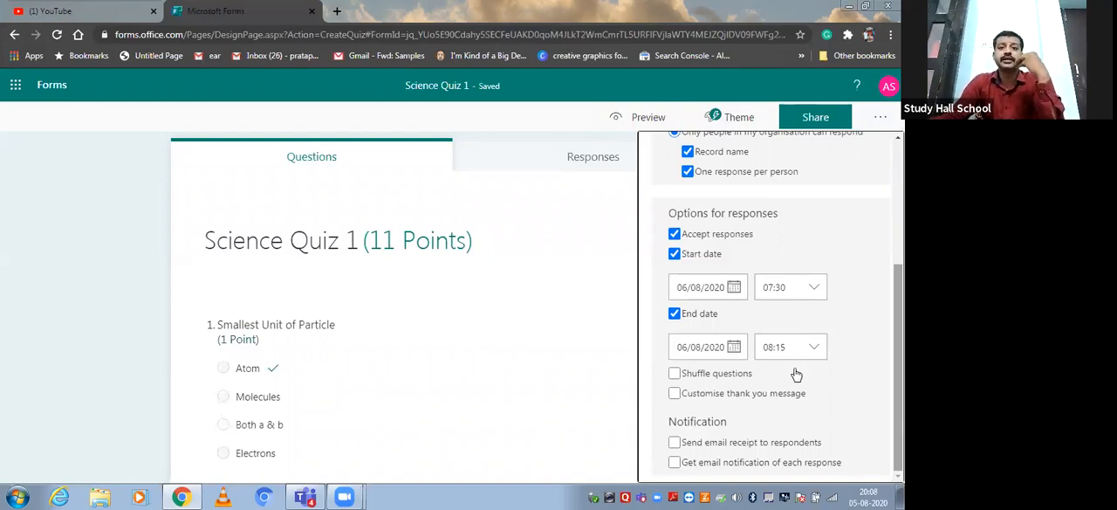
pyautogui.click(675, 374)
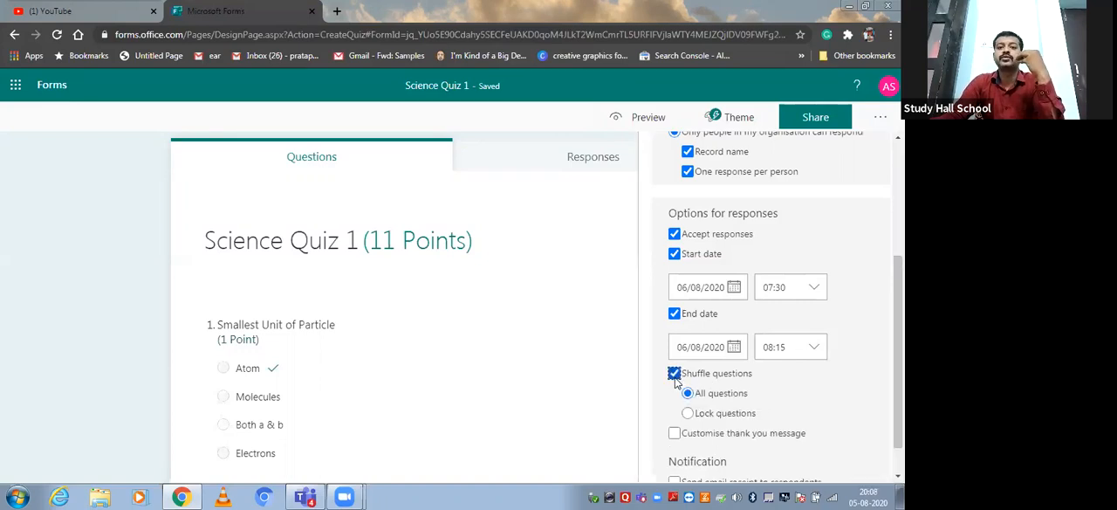
pyautogui.scroll(-1, 675, 374)
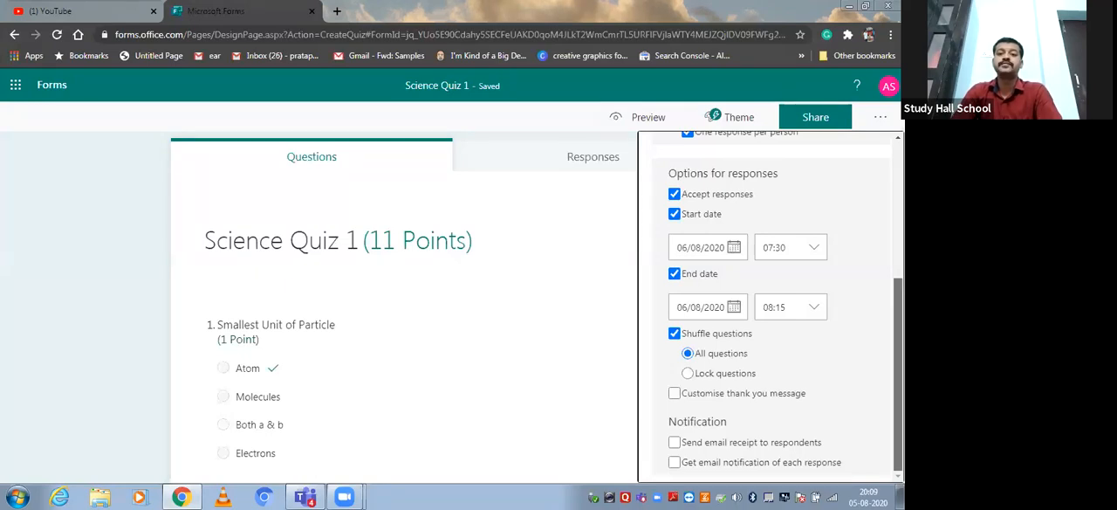
pyautogui.scroll(3, 859, 139)
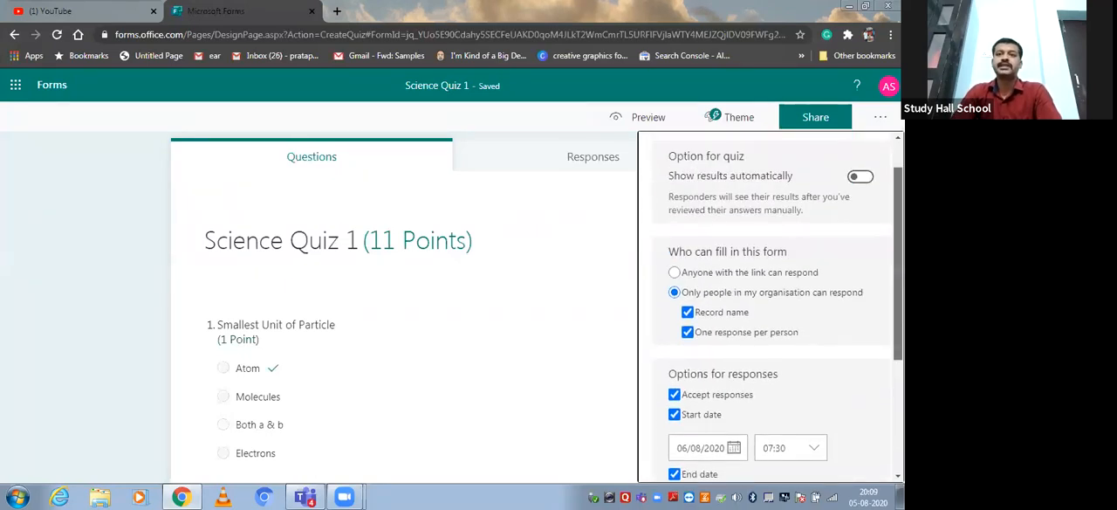
pyautogui.click(879, 120)
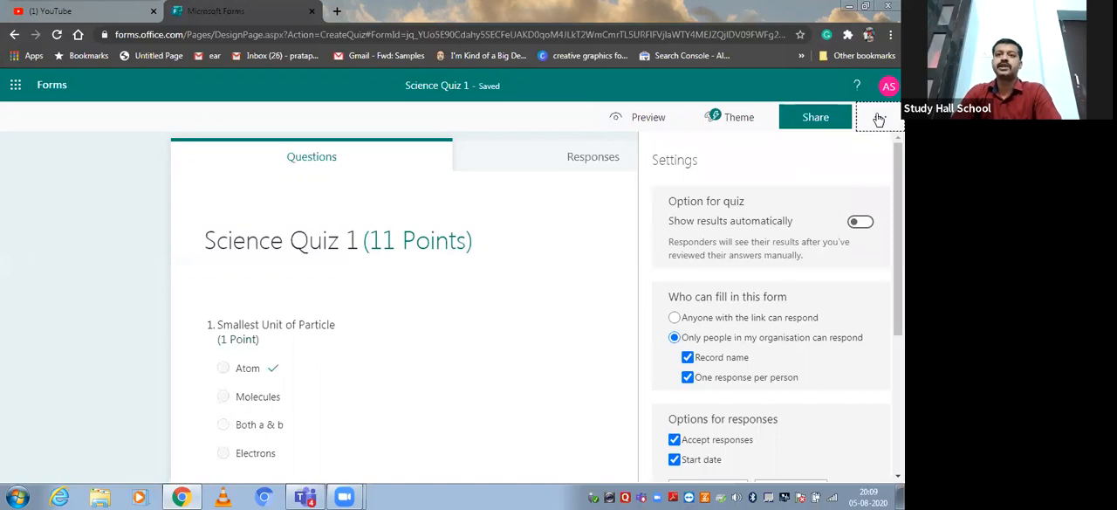
pyautogui.click(749, 188)
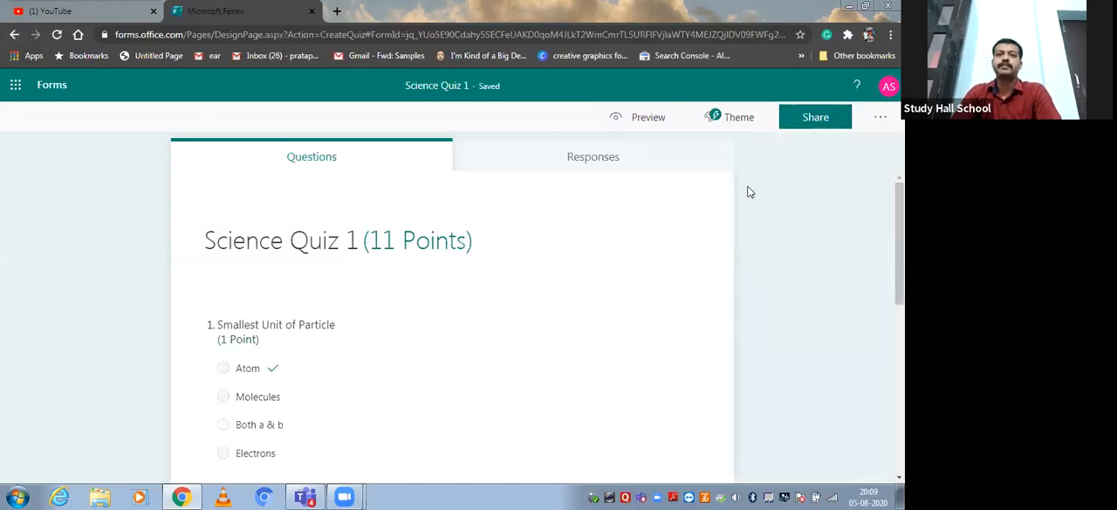
# Preview the quiz in computer layout and review all its questions through to the end.
pyautogui.click(635, 122)
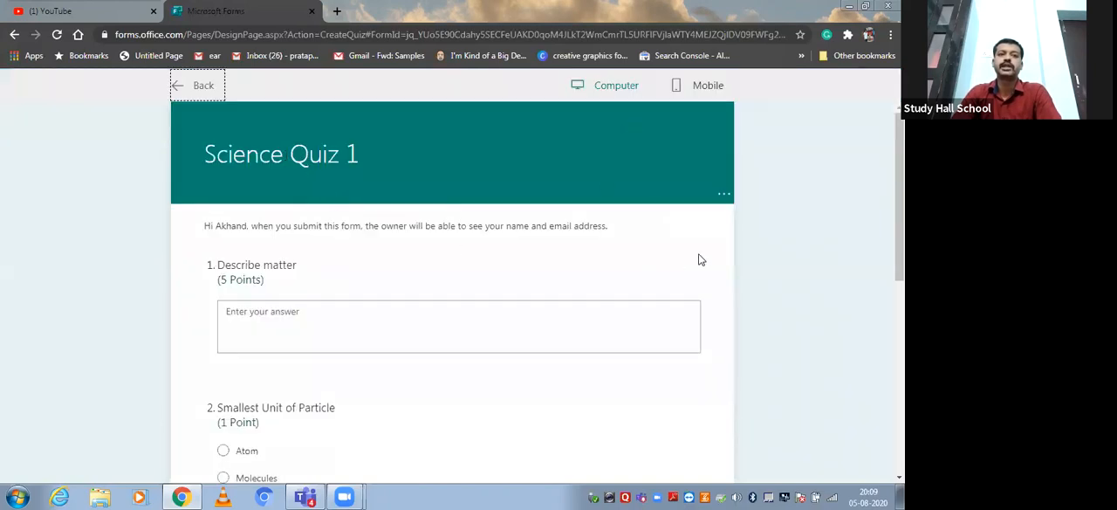
pyautogui.scroll(-3, 452, 293)
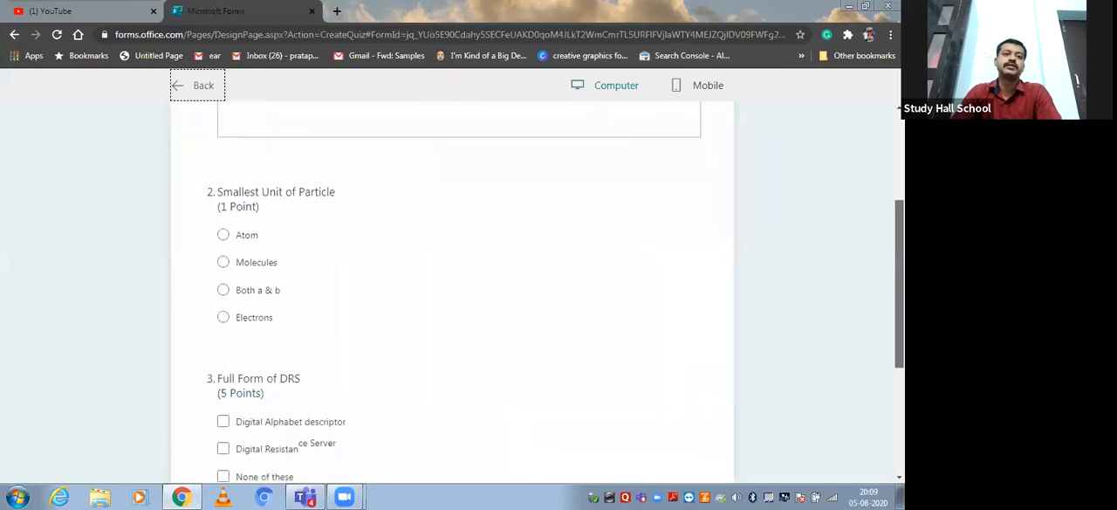
pyautogui.scroll(-2, 848, 388)
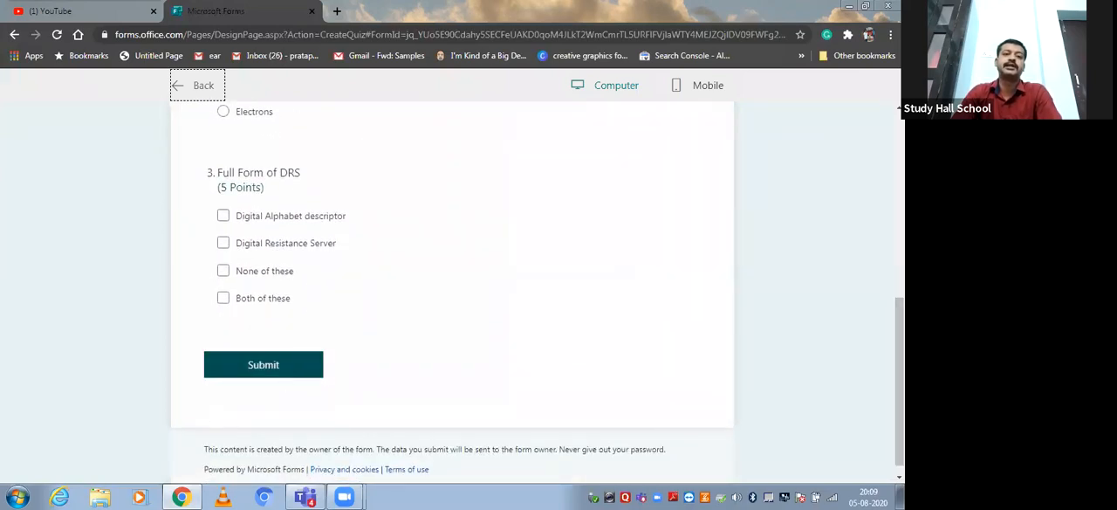
pyautogui.moveTo(901, 384); pyautogui.dragTo(901, 203)
# Preview the quiz in mobile layout, return to the computer layout and leave the preview.
pyautogui.click(675, 90)
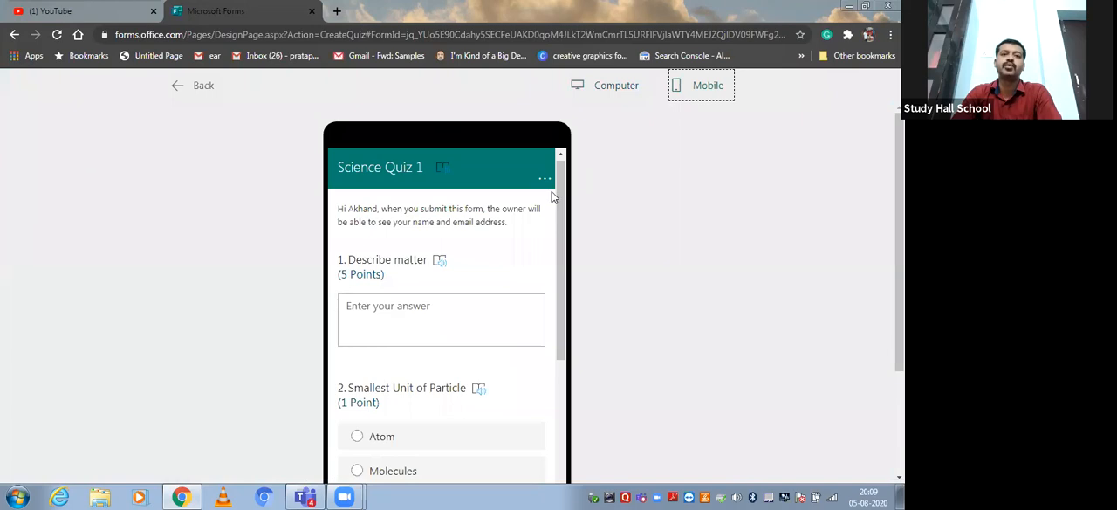
pyautogui.moveTo(566, 217); pyautogui.dragTo(576, 177)
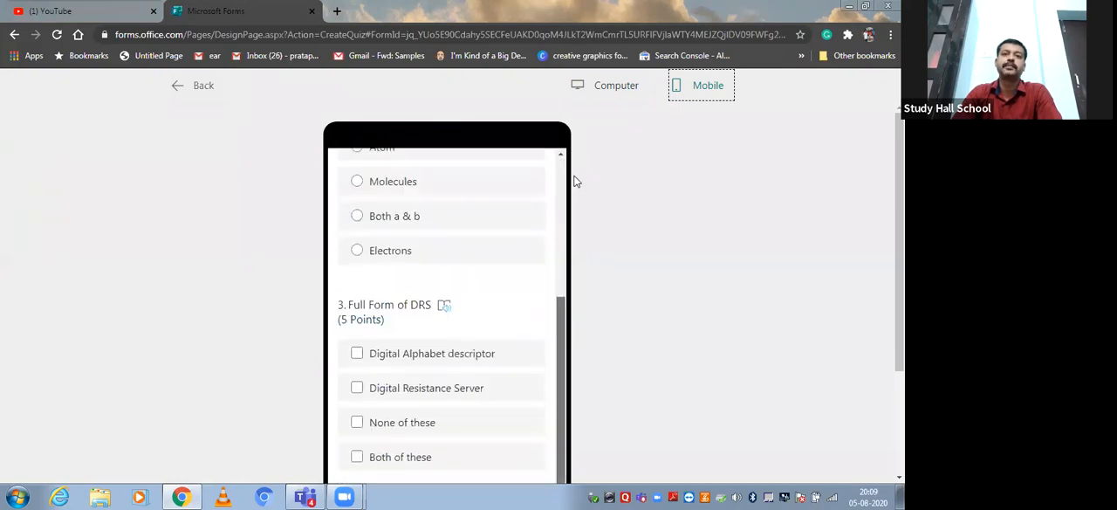
pyautogui.click(599, 88)
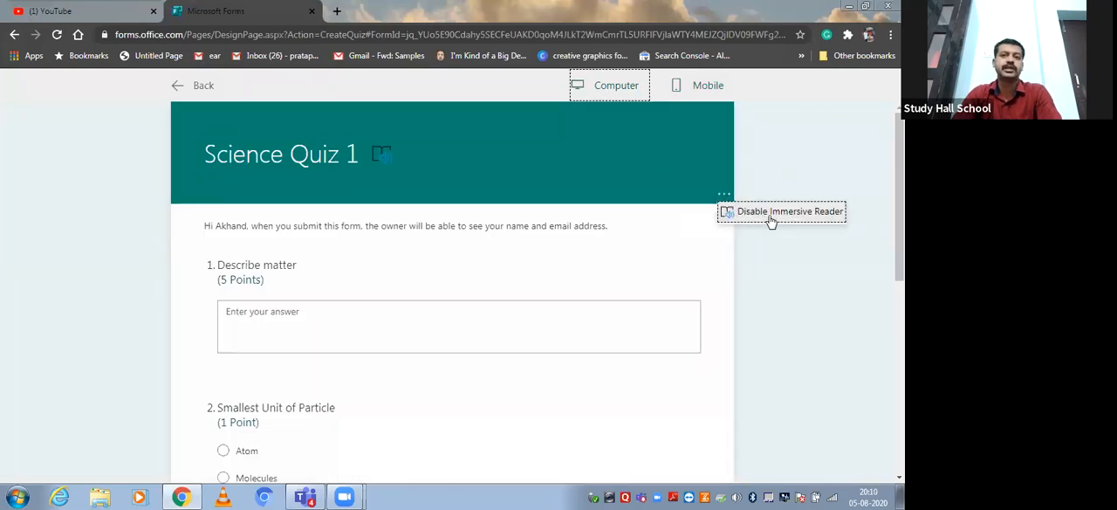
pyautogui.click(758, 180)
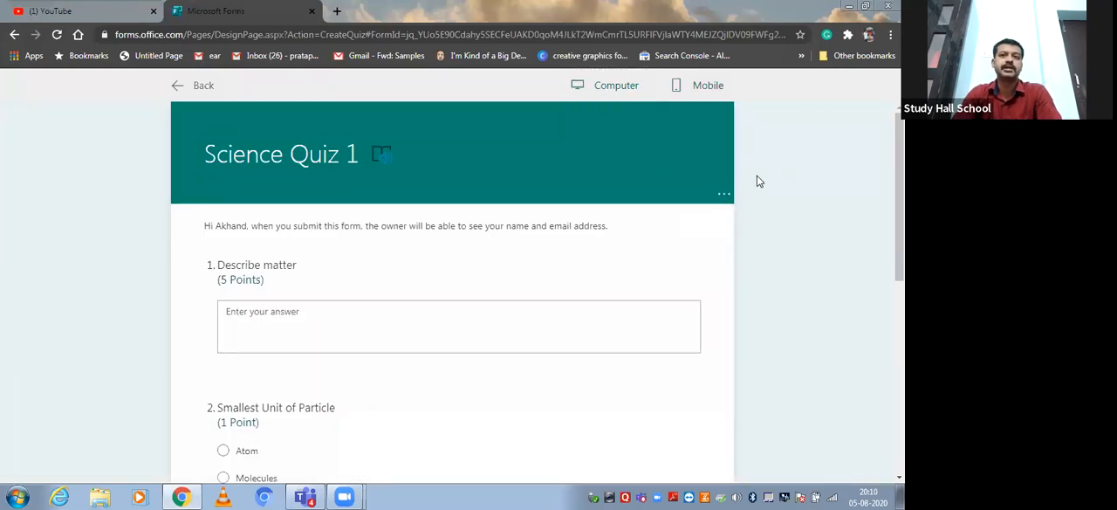
pyautogui.click(179, 87)
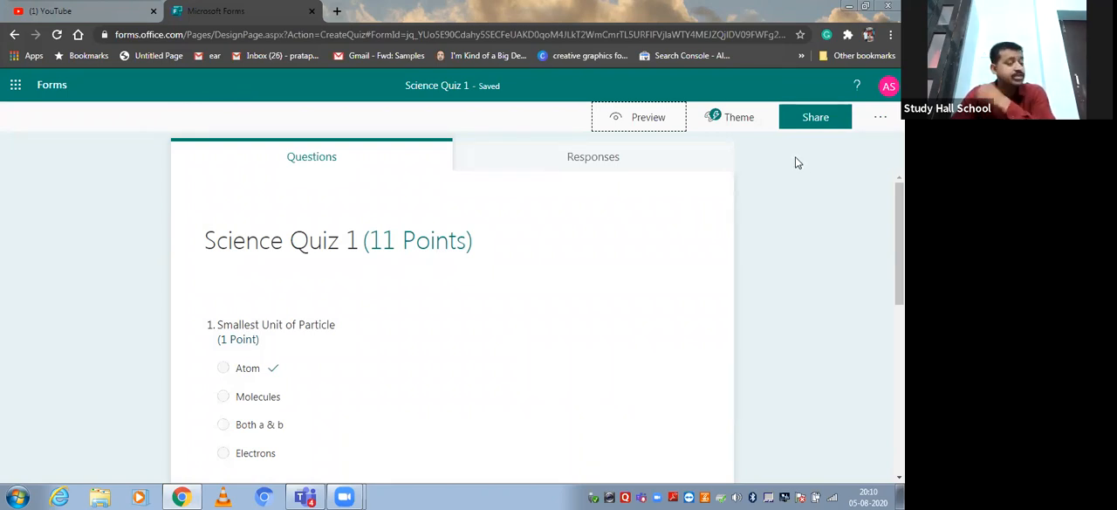
# Open the quiz's sharing options and generate a collaboration link to view and edit it.
pyautogui.click(815, 118)
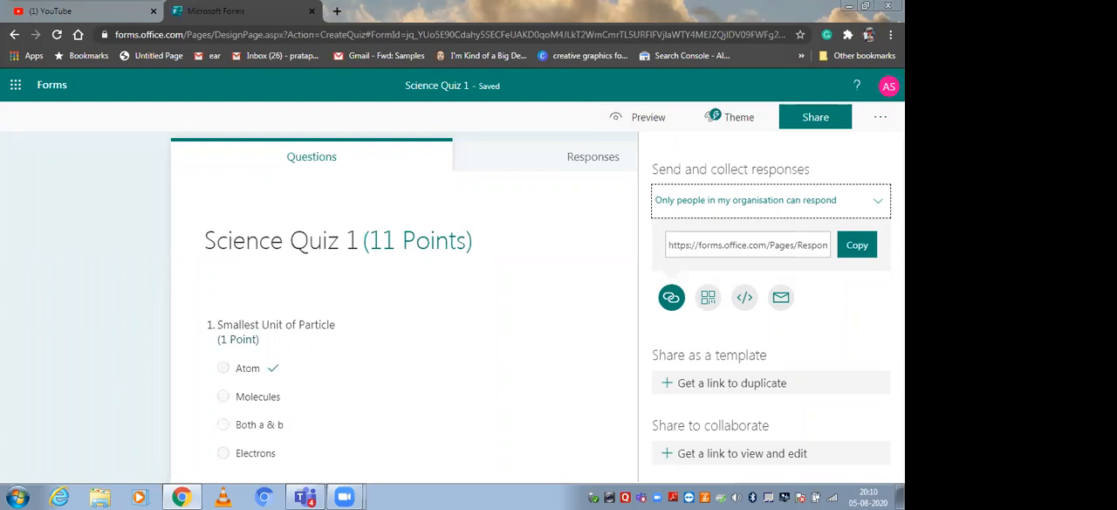
pyautogui.click(819, 335)
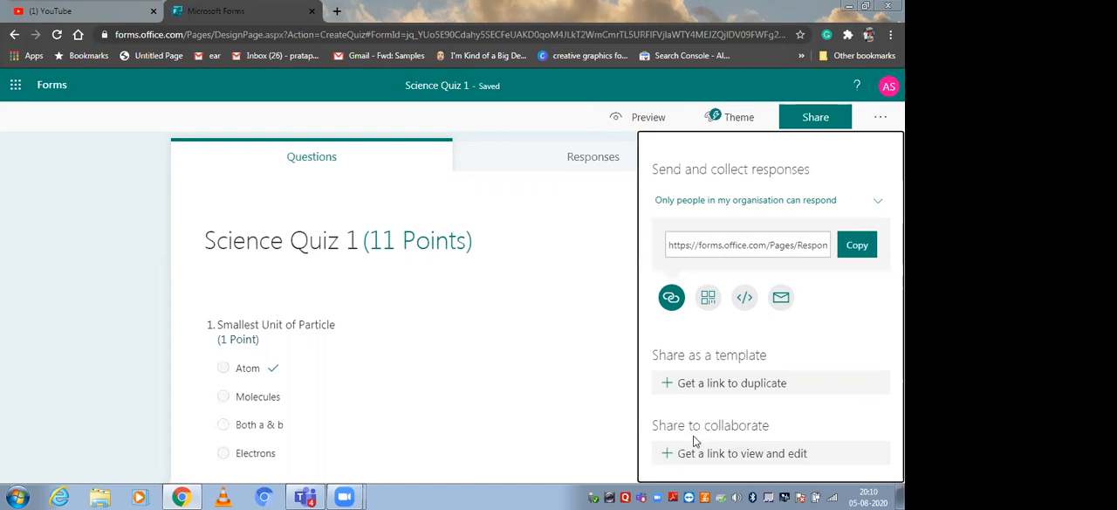
pyautogui.click(672, 453)
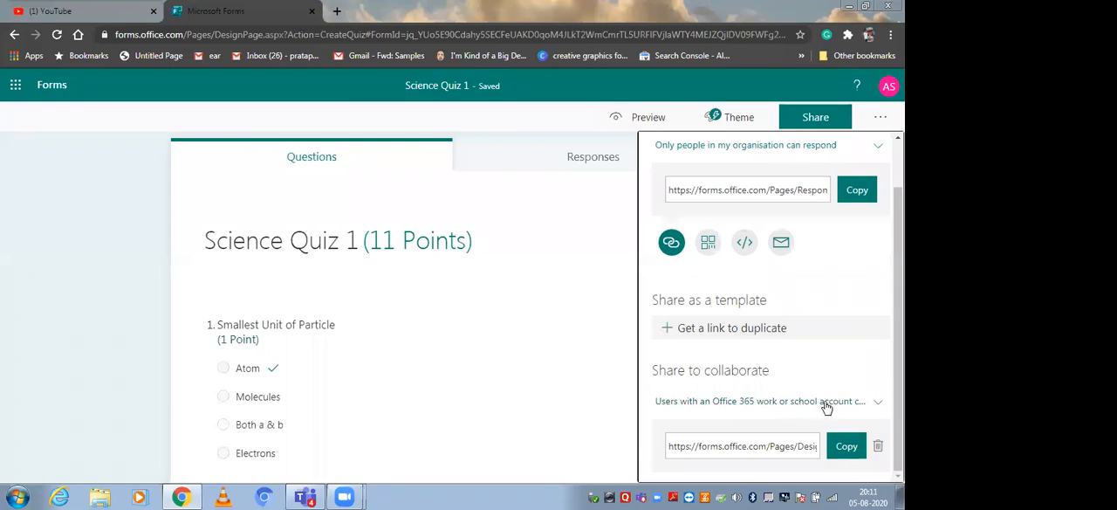
# Set the collaboration permission to "People in my organisation can view and edit" and copy the collaboration link.
pyautogui.click(879, 404)
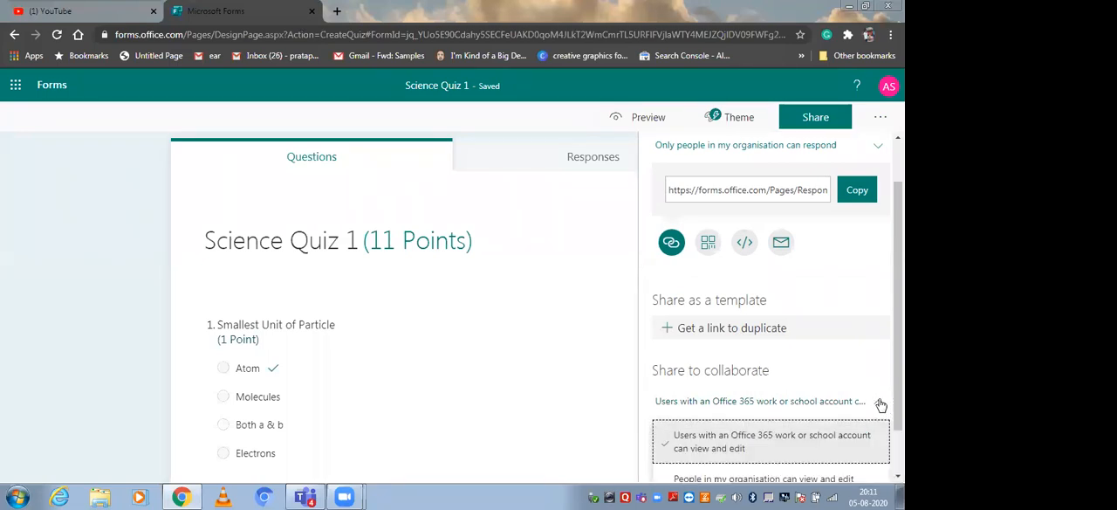
pyautogui.click(877, 402)
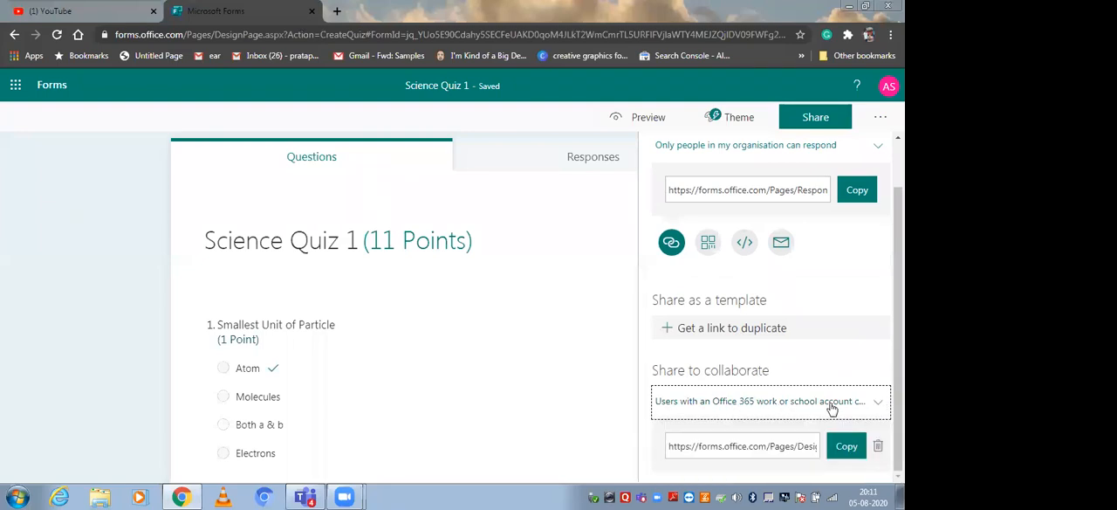
pyautogui.click(898, 384)
pyautogui.click(876, 403)
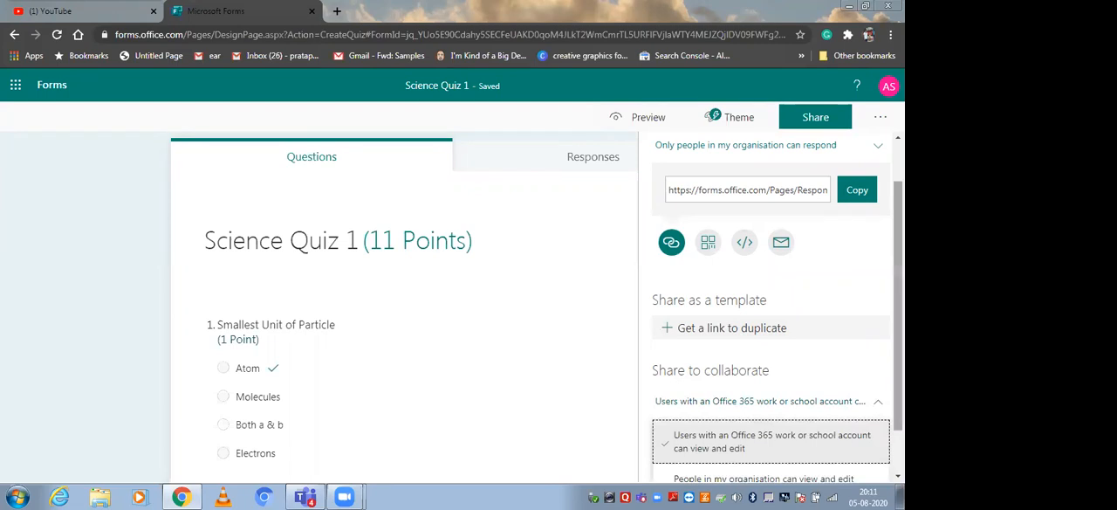
pyautogui.click(878, 404)
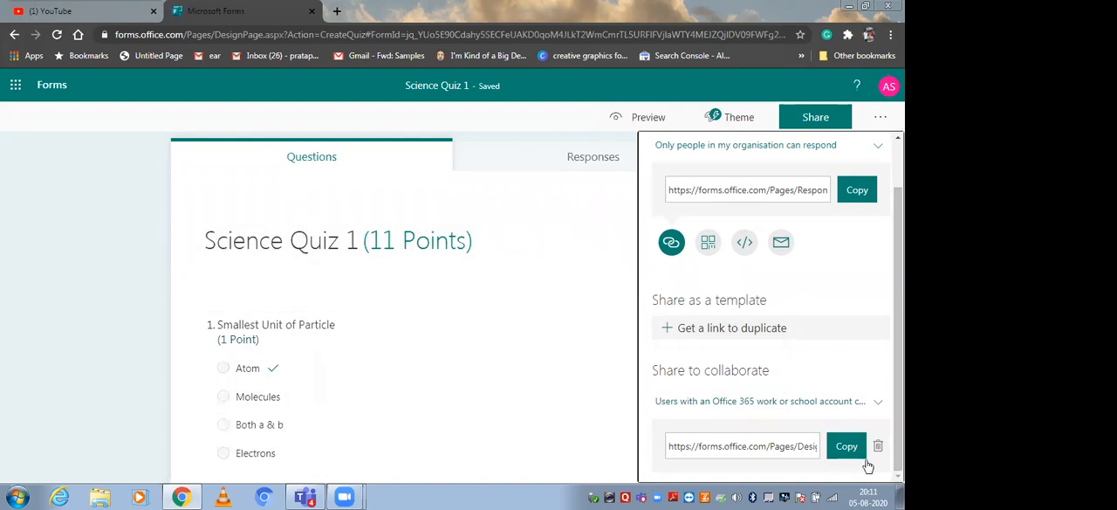
pyautogui.click(879, 406)
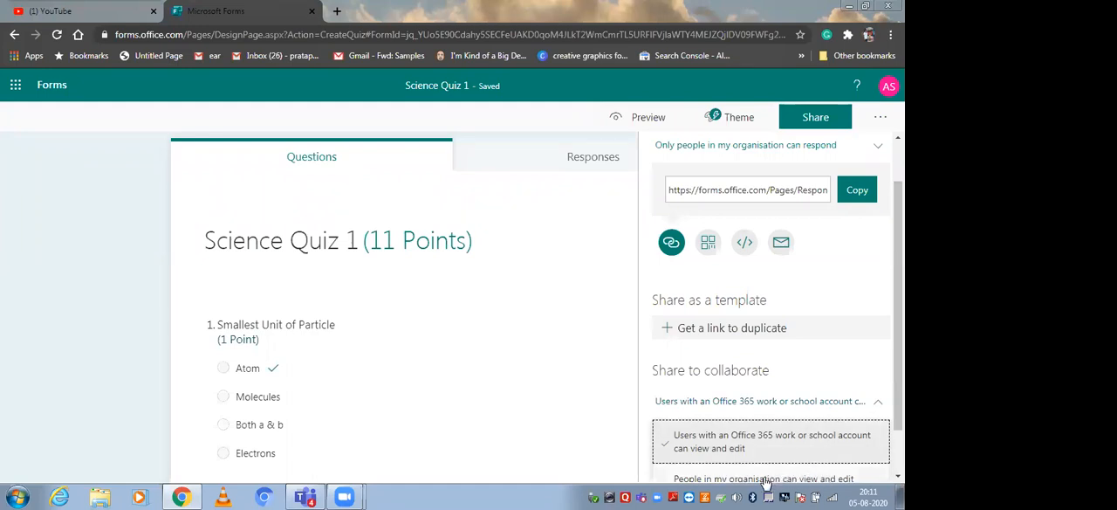
pyautogui.click(824, 479)
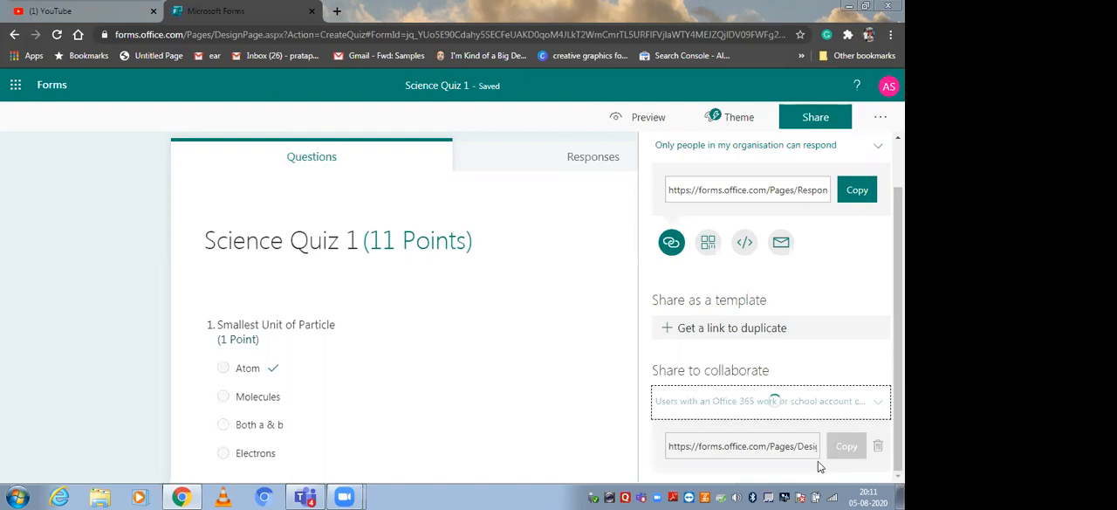
pyautogui.click(844, 448)
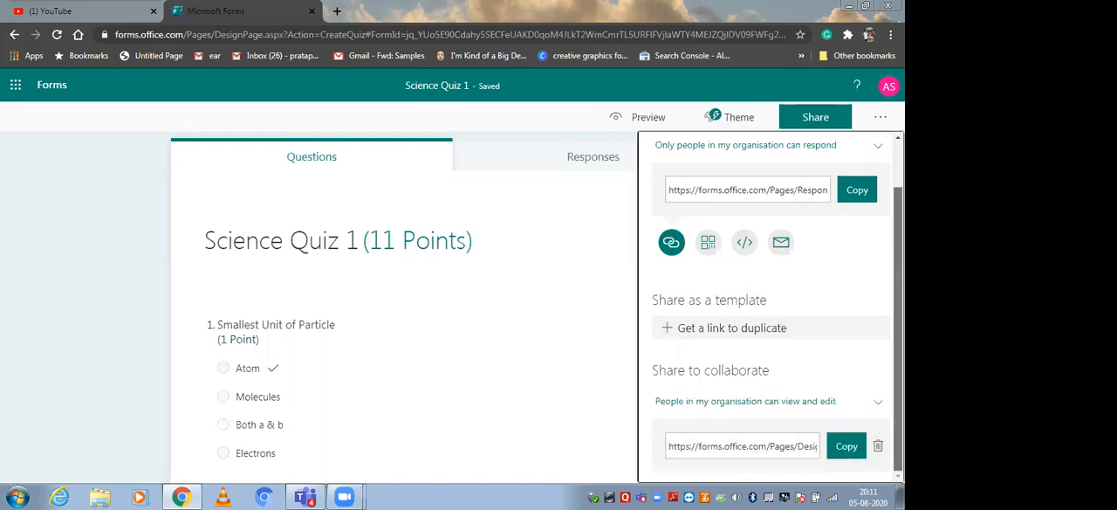
# Copy the quiz's response link for people in the organisation.
pyautogui.moveTo(741, 448); pyautogui.dragTo(793, 452)
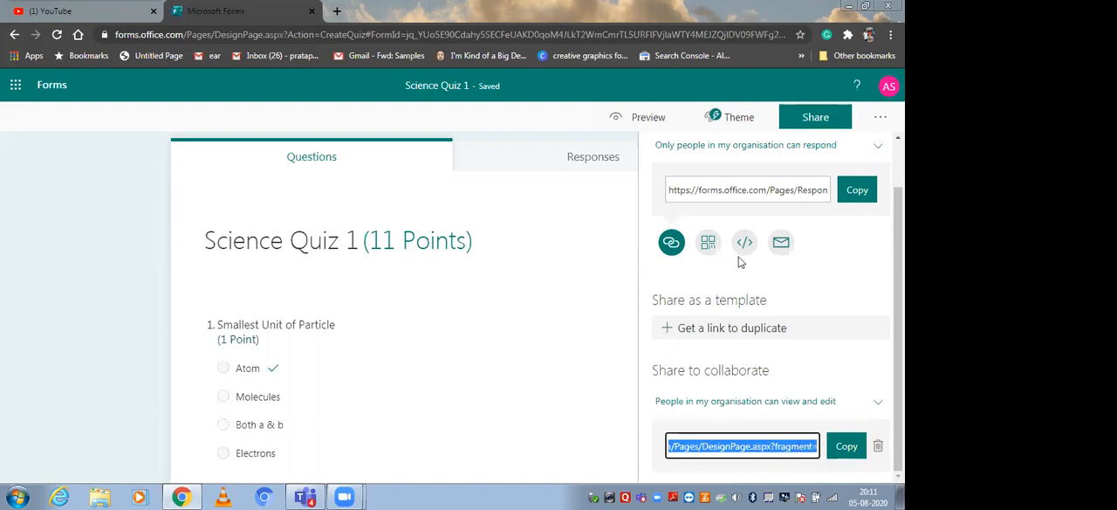
pyautogui.moveTo(702, 190); pyautogui.dragTo(842, 194)
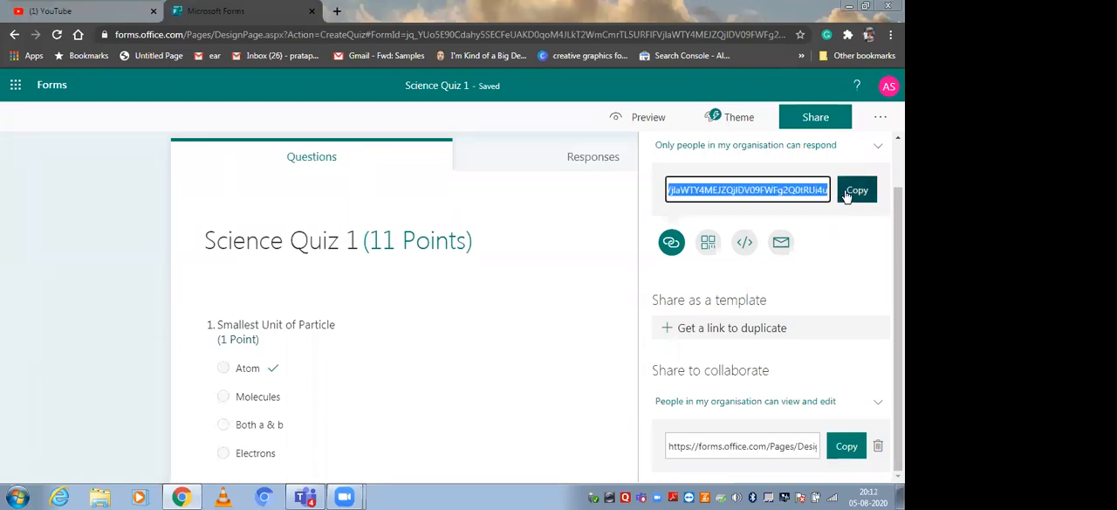
pyautogui.click(847, 194)
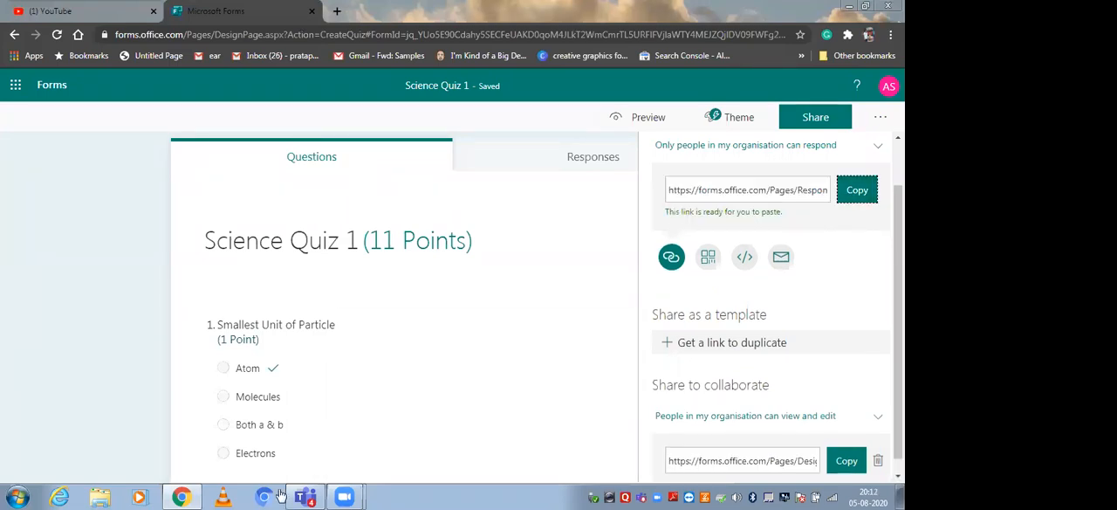
# Switch to Microsoft Teams and post the copied response link in the General channel of the Demo class 1A science team.
pyautogui.click(301, 497)
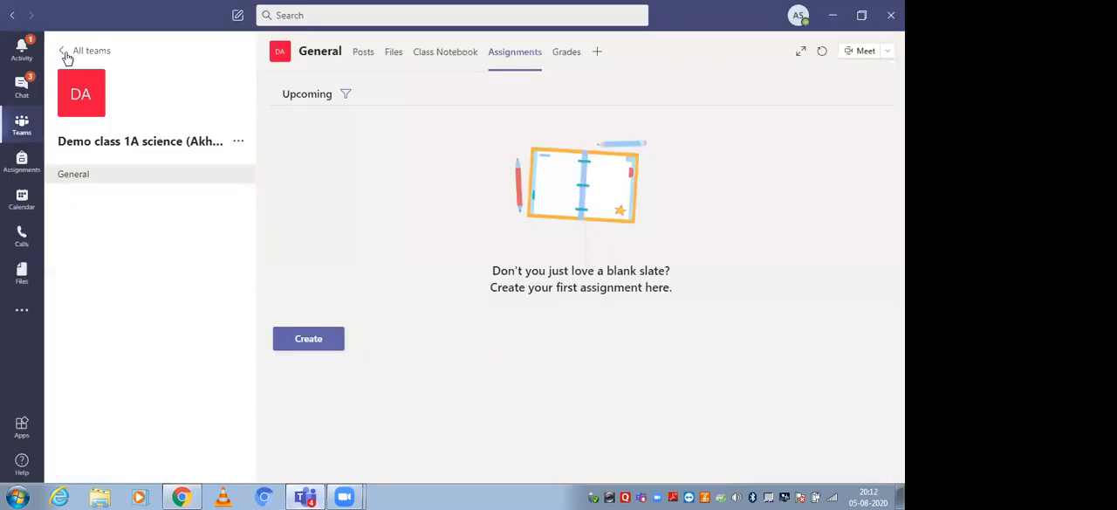
pyautogui.click(64, 53)
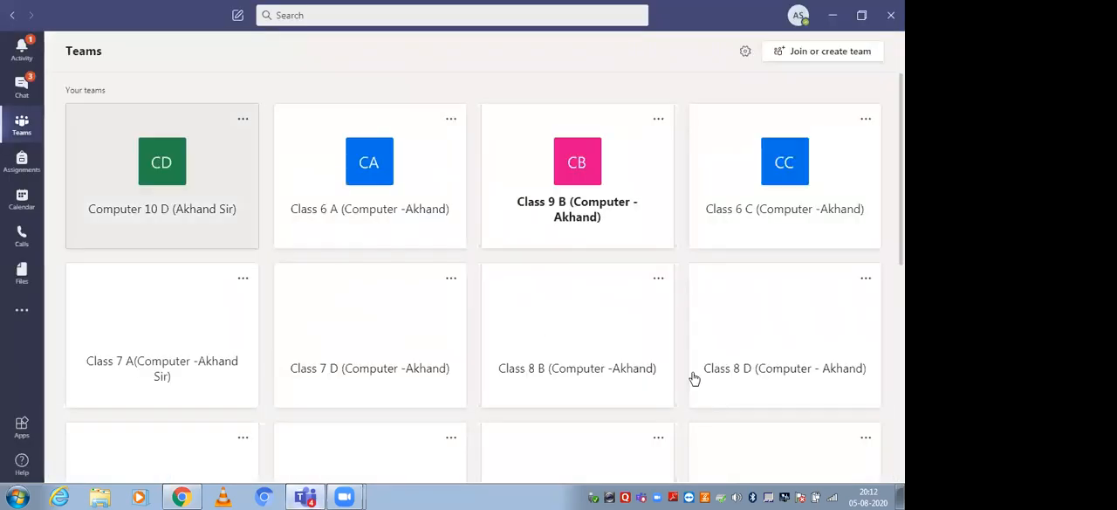
pyautogui.scroll(-5, 756, 302)
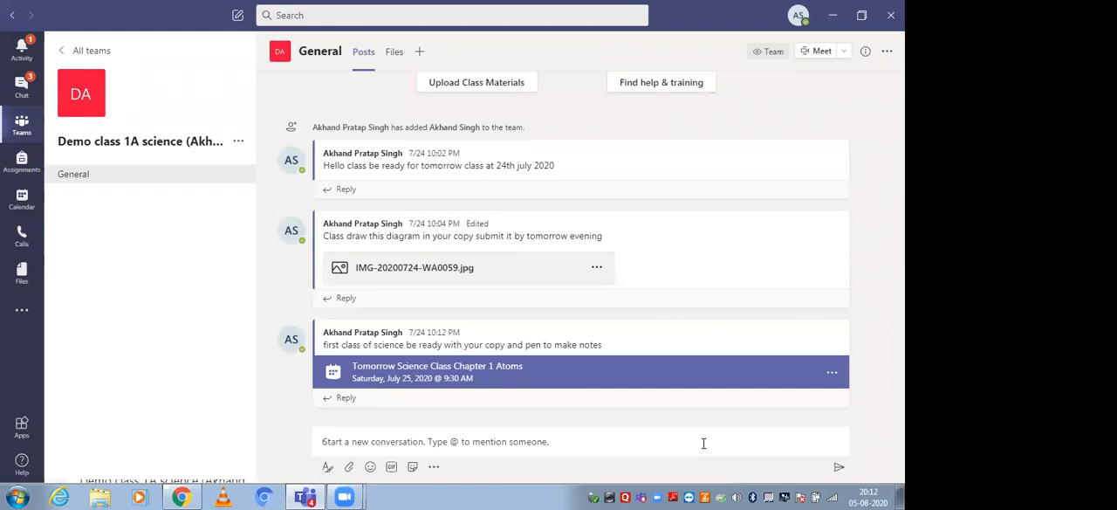
pyautogui.click(703, 444)
pyautogui.hotkey('ctrl', 'v')
pyautogui.click(837, 468)
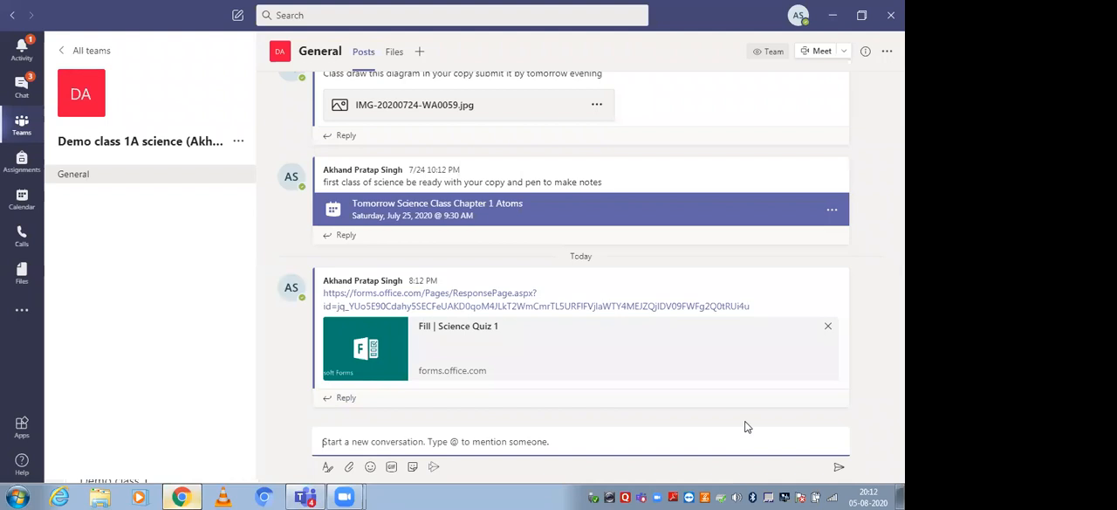
# Copy the quiz's collaboration link from Forms and post it as a new message in the same General channel in Teams.
pyautogui.hotkey('alt', 'Tab')
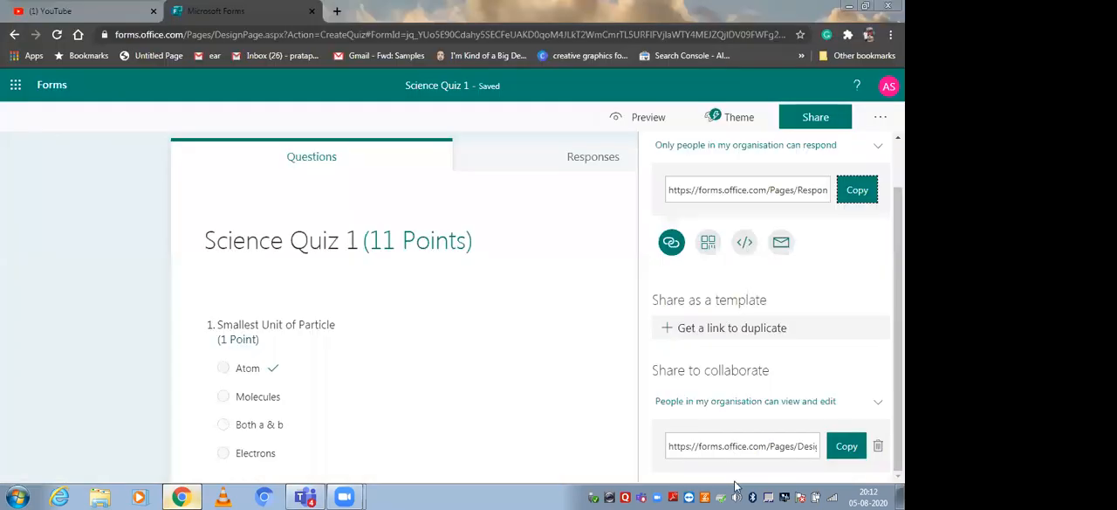
pyautogui.click(847, 446)
pyautogui.hotkey('alt', 'Tab')
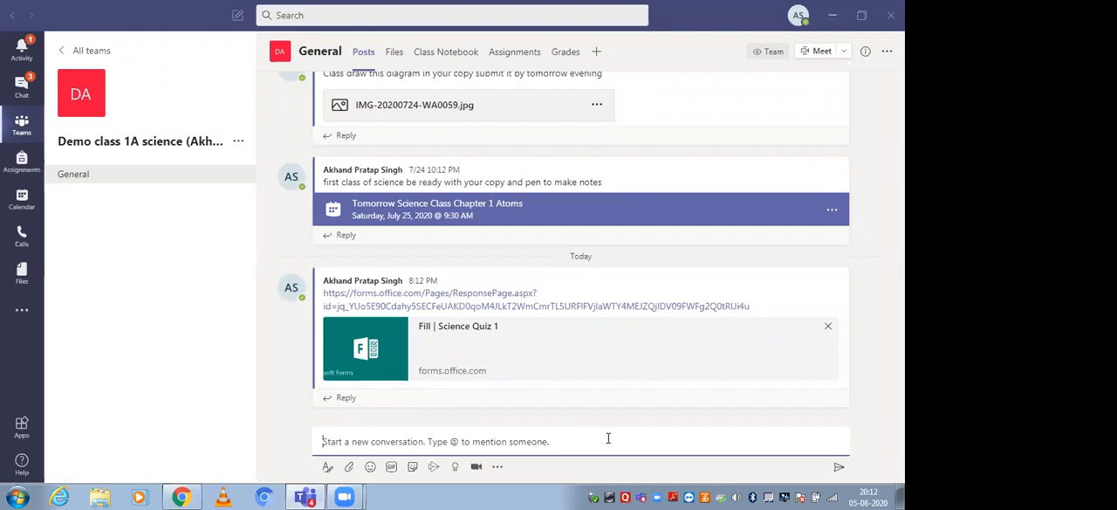
pyautogui.hotkey('ctrl', 'v')
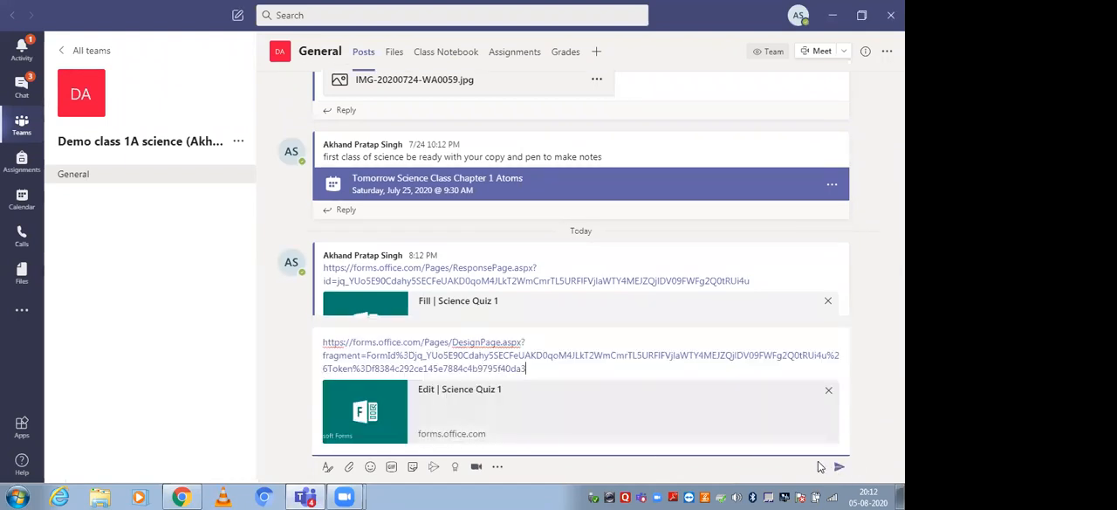
pyautogui.click(829, 469)
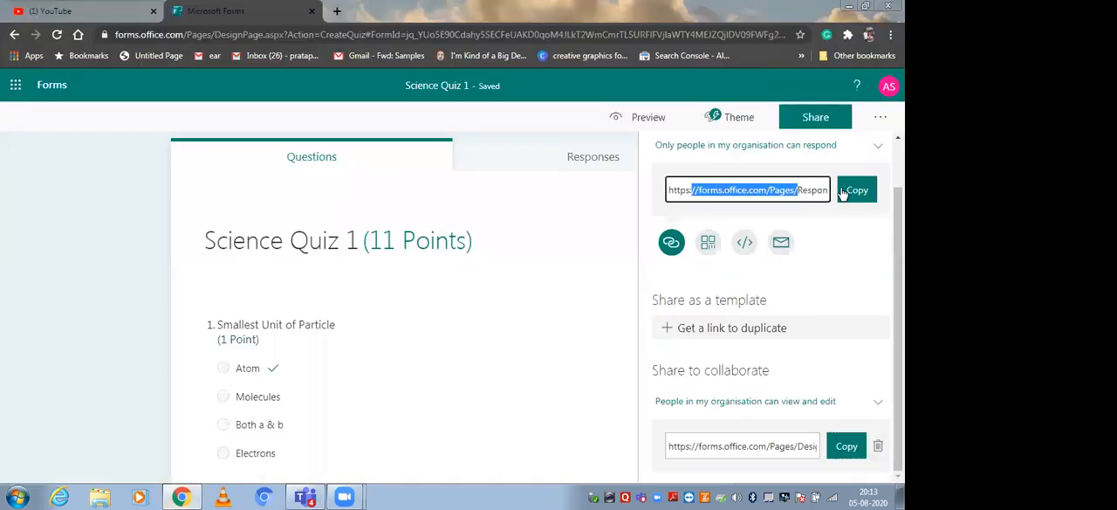
pyautogui.moveTo(829, 188); pyautogui.dragTo(834, 189)
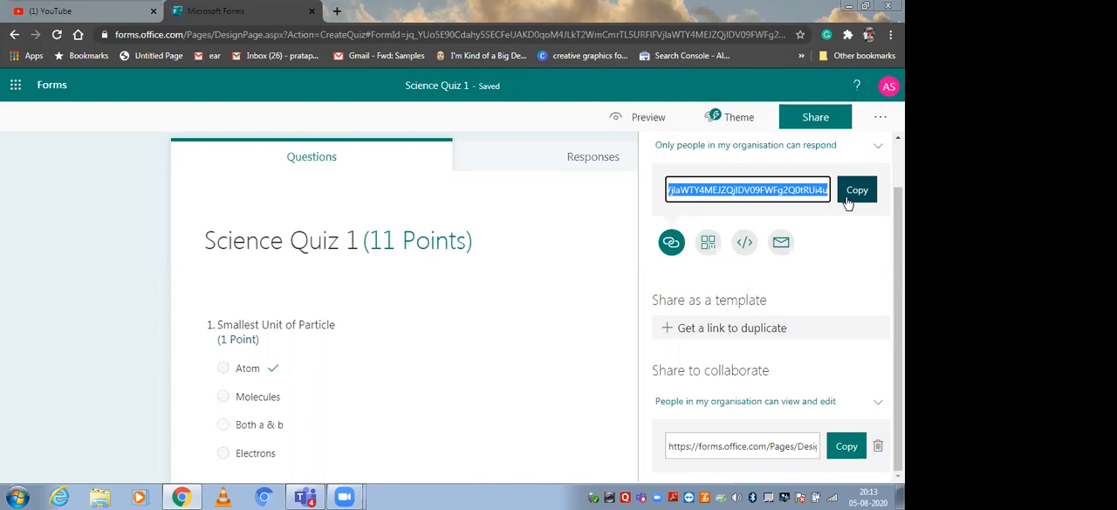
pyautogui.moveTo(718, 446); pyautogui.dragTo(822, 450)
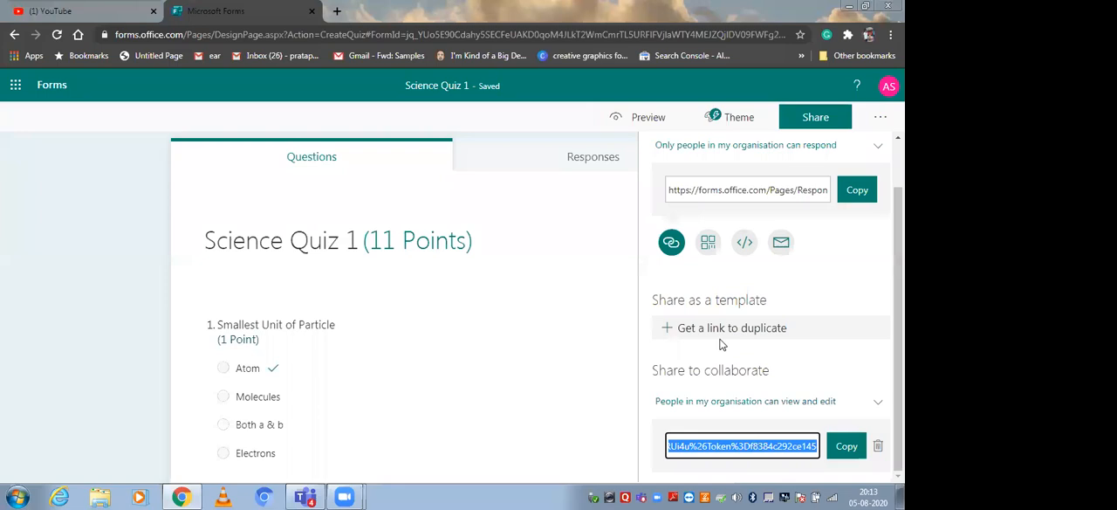
# Open portal.office.com in a new browser tab and launch Forms from the Office home page.
pyautogui.click(337, 11)
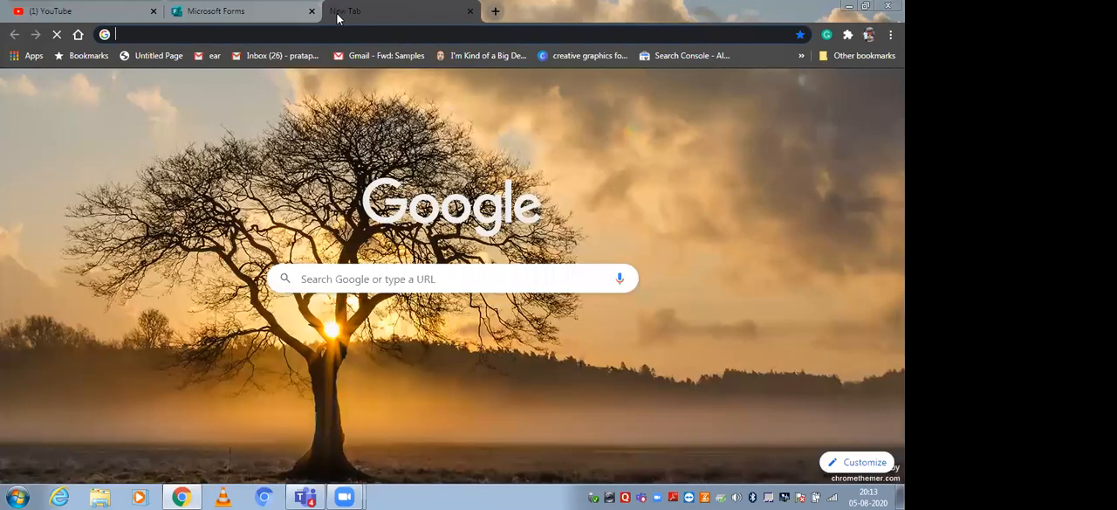
pyautogui.write('portal.office.com')
pyautogui.press('Return')
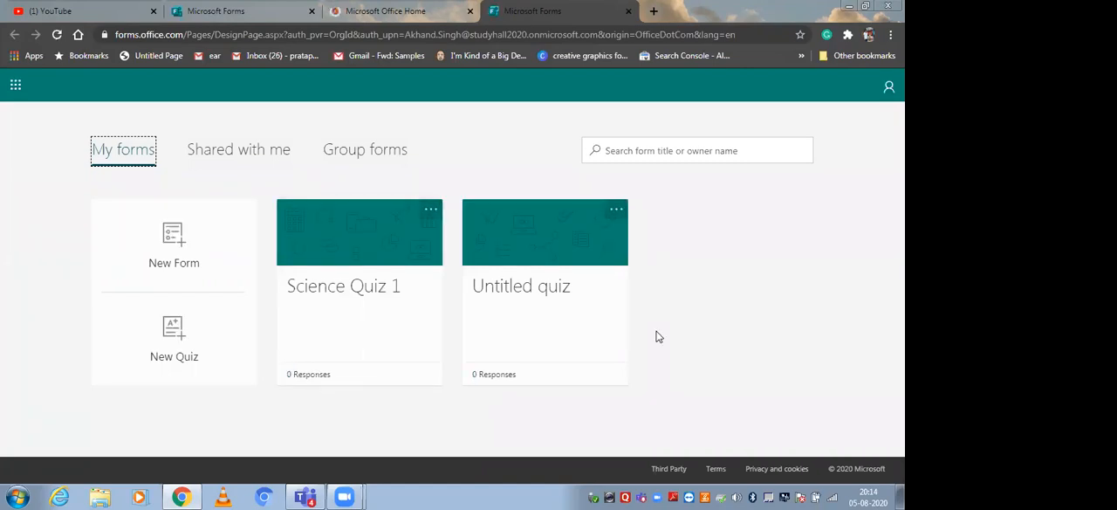
# Open the "Computer Organisation -Class IX" quiz from the forms shared with me and look through its questions.
pyautogui.click(239, 152)
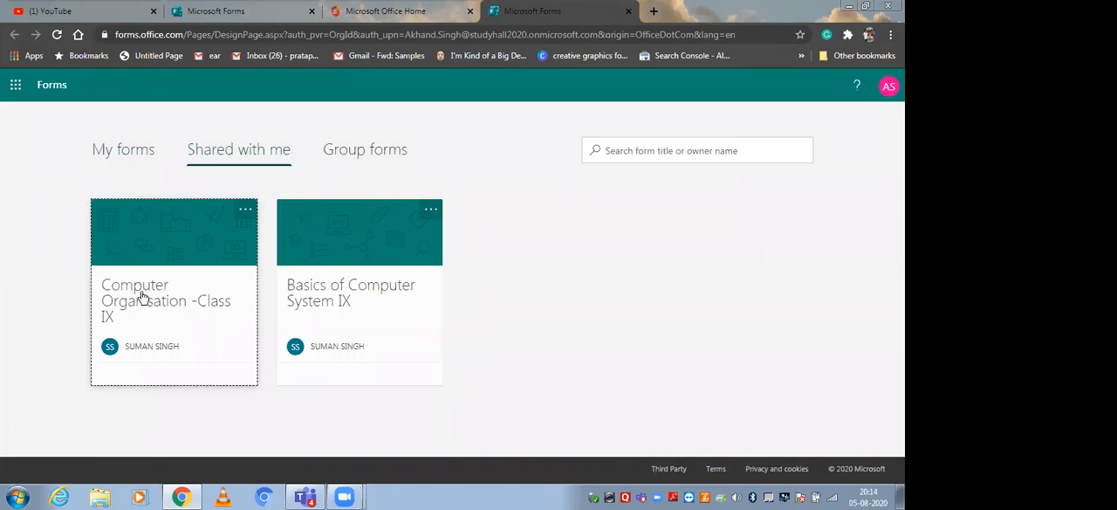
pyautogui.click(193, 349)
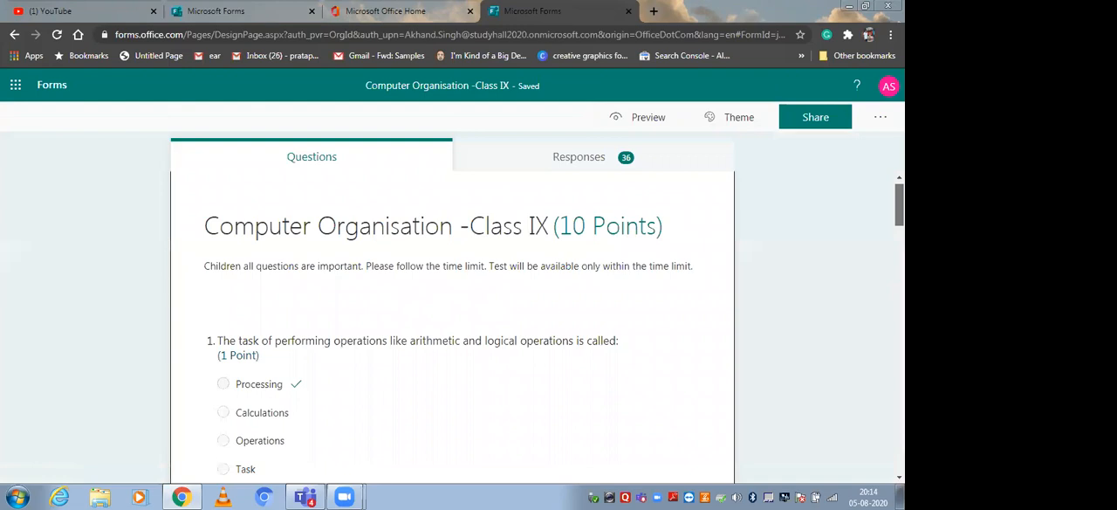
pyautogui.scroll(-1, 452, 331)
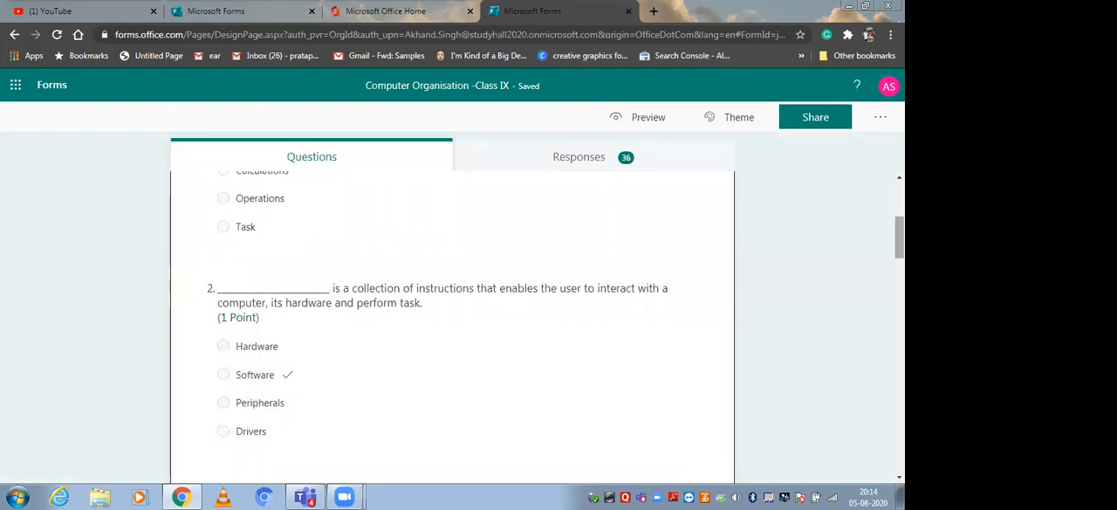
pyautogui.scroll(-15, 452, 323)
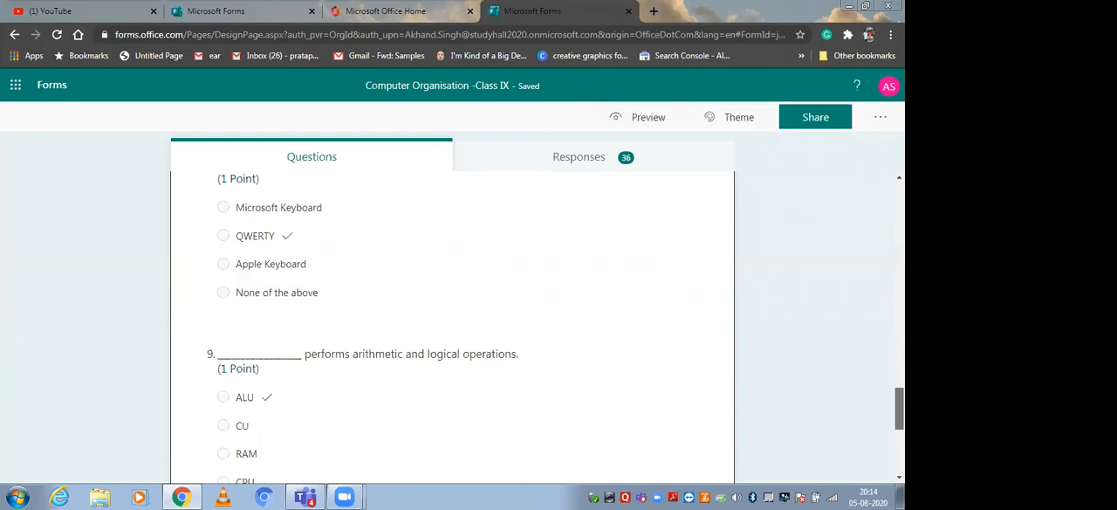
pyautogui.scroll(15, 452, 322)
# Show the quiz's responses and examine the summary and the first question's answer chart.
pyautogui.click(587, 160)
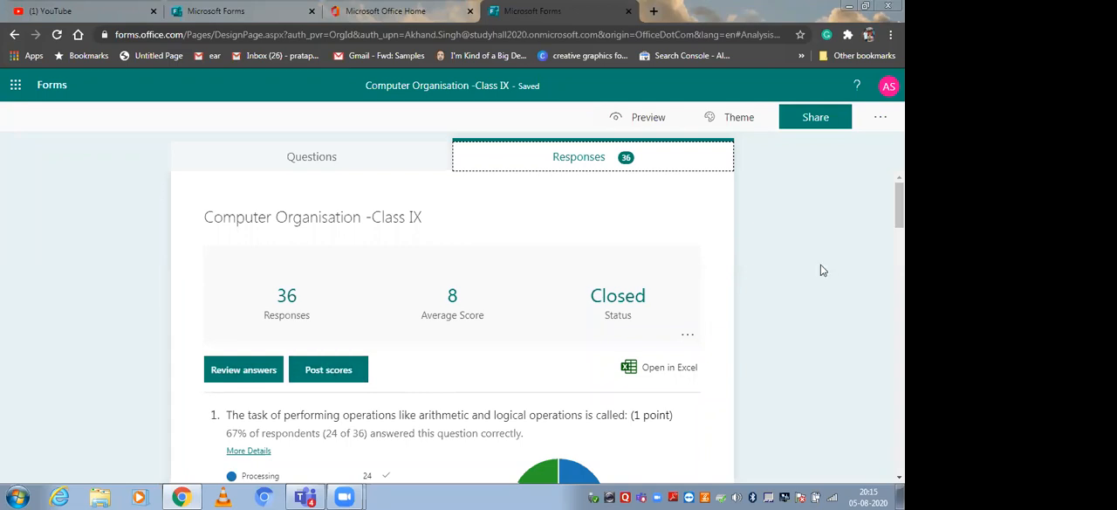
pyautogui.scroll(-1, 663, 303)
pyautogui.click(665, 297)
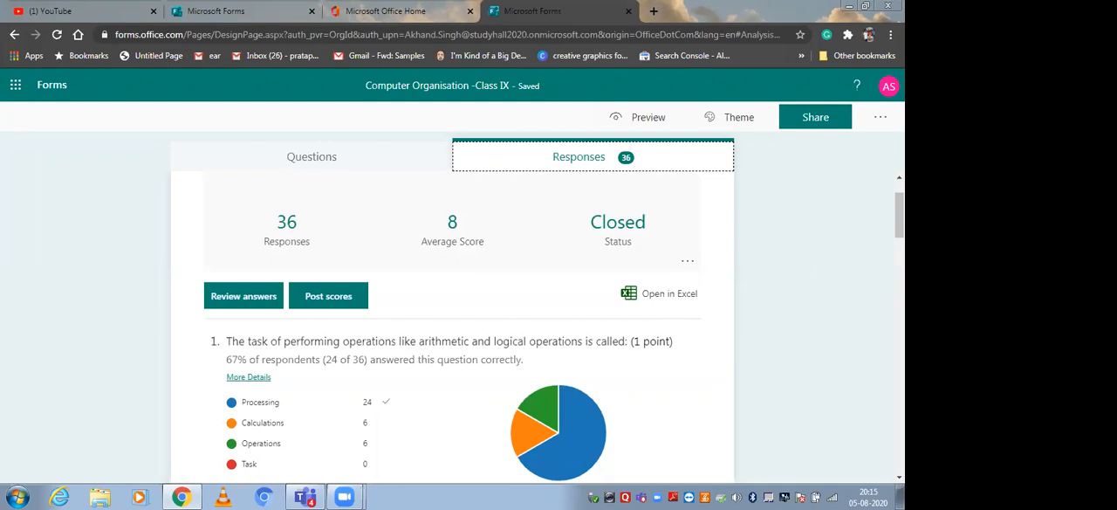
pyautogui.scroll(-2, 696, 259)
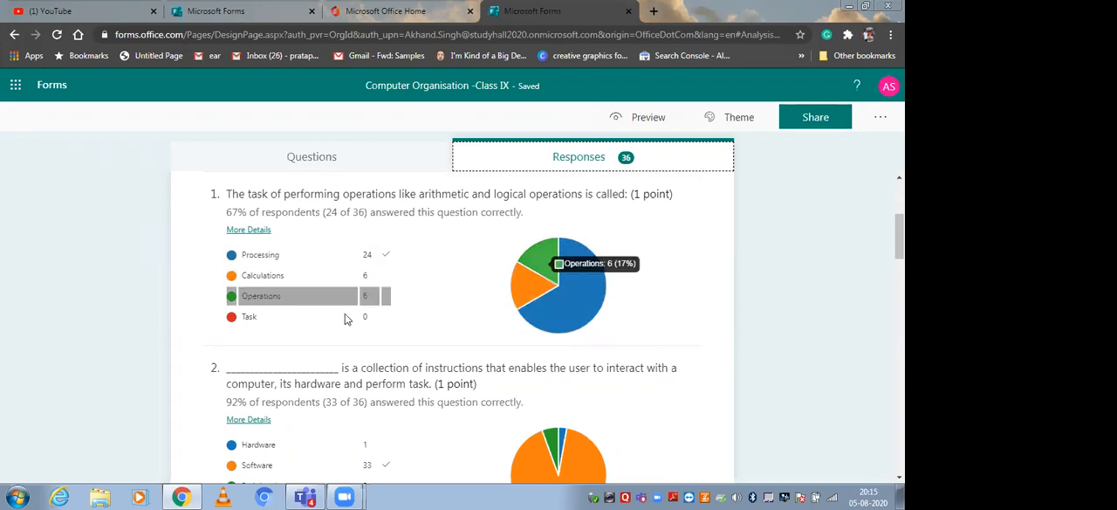
# View each student's answer and result for question 1, then close the details.
pyautogui.click(248, 231)
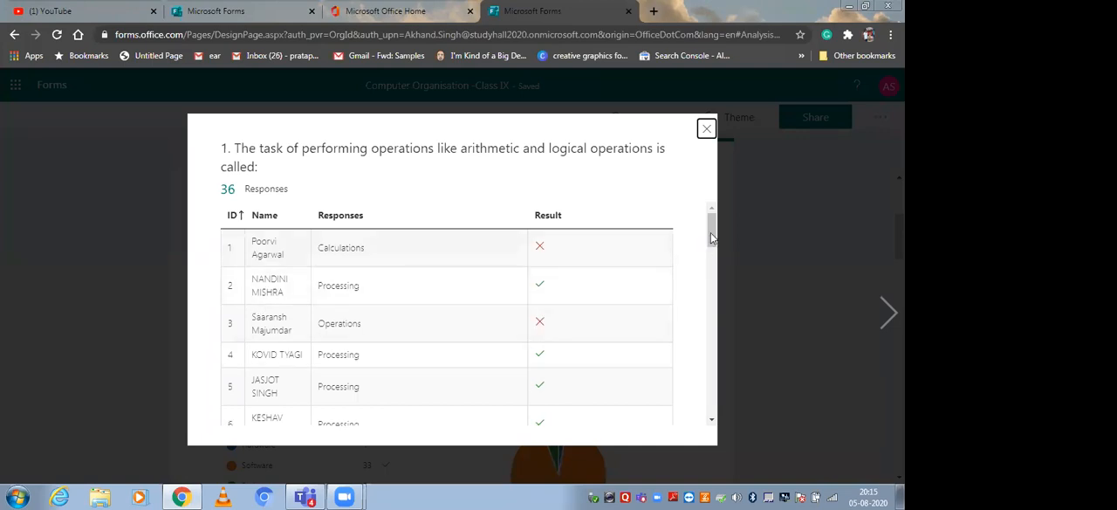
pyautogui.scroll(-6, 712, 280)
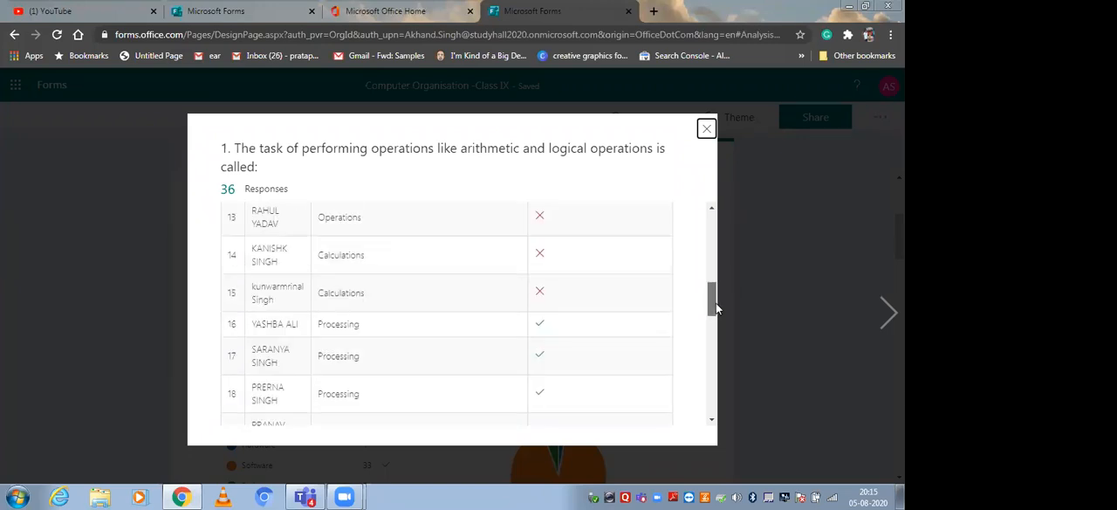
pyautogui.scroll(-2, 713, 365)
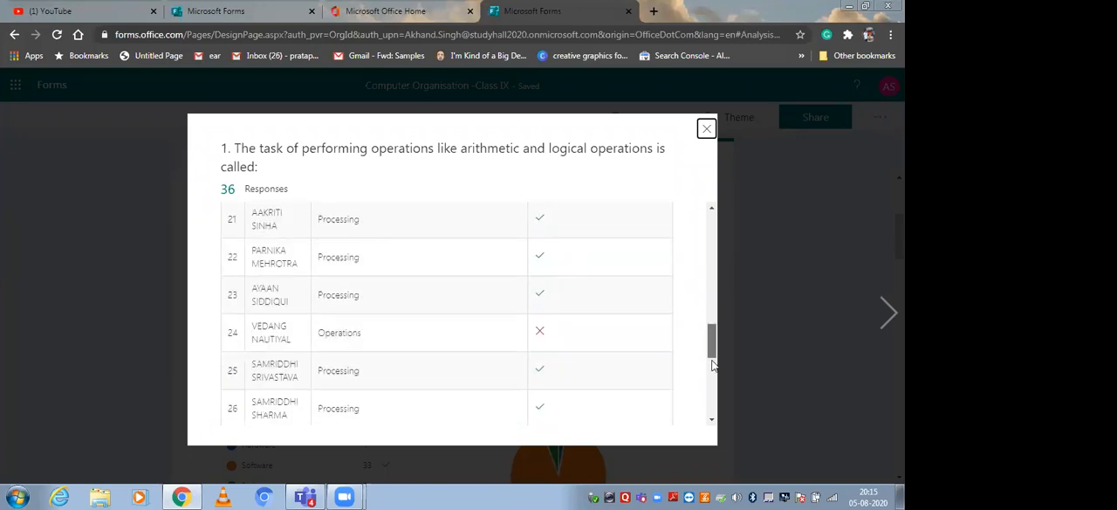
pyautogui.moveTo(713, 364); pyautogui.dragTo(704, 174)
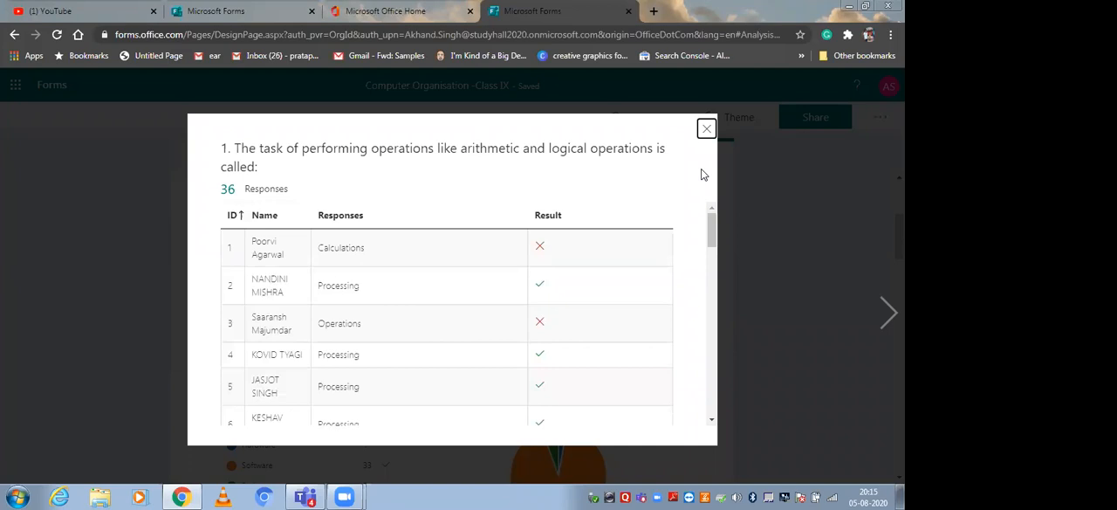
pyautogui.click(706, 129)
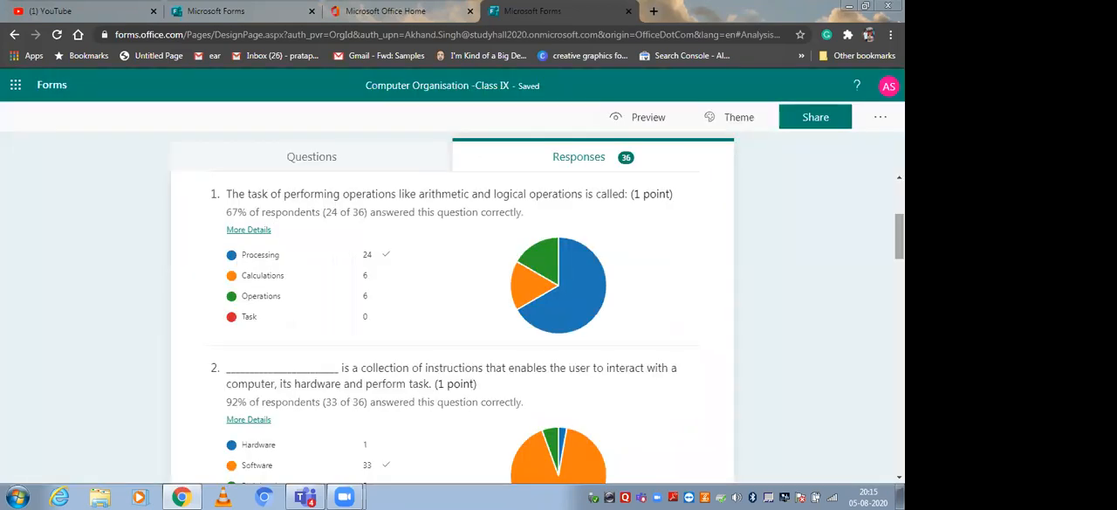
# View each student's answer and result for question 2, then close the details.
pyautogui.scroll(-3, 339, 214)
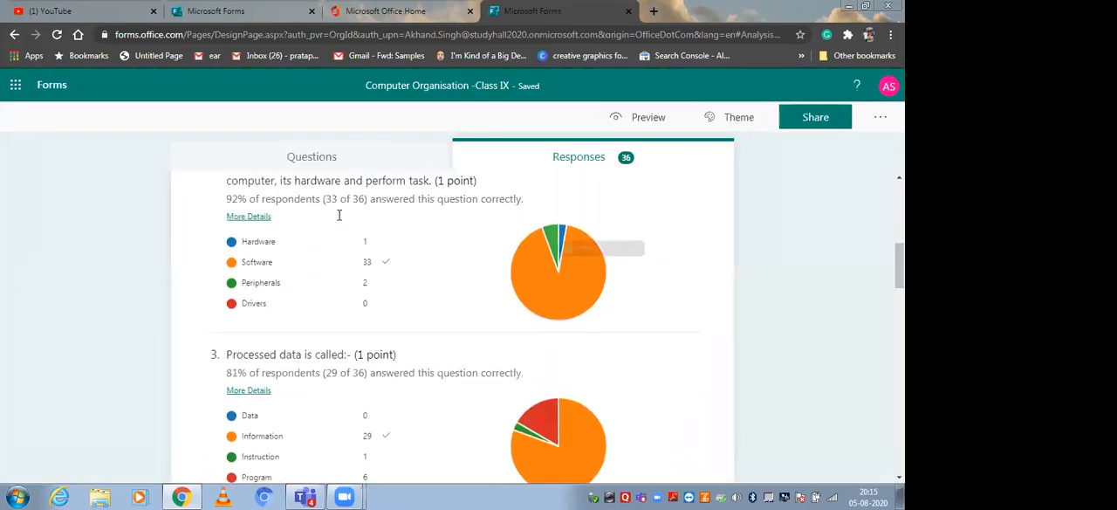
pyautogui.click(243, 218)
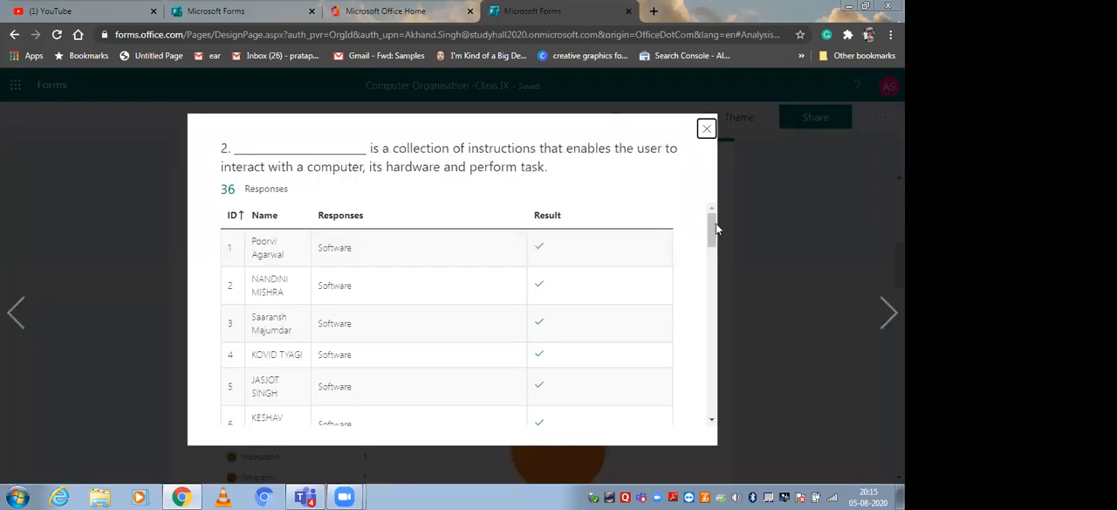
pyautogui.scroll(-1, 715, 340)
pyautogui.scroll(-10, 710, 349)
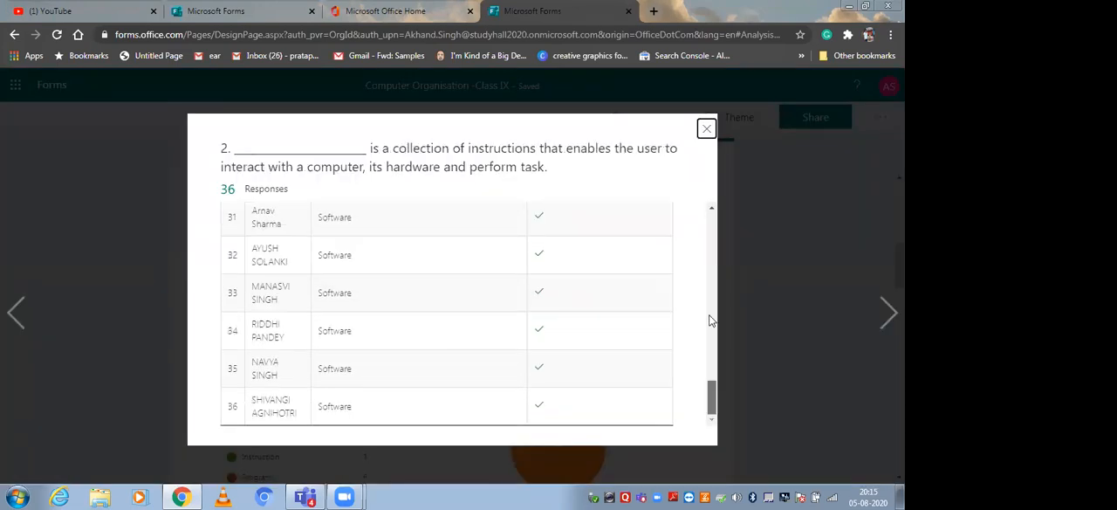
pyautogui.scroll(10, 712, 175)
pyautogui.click(705, 130)
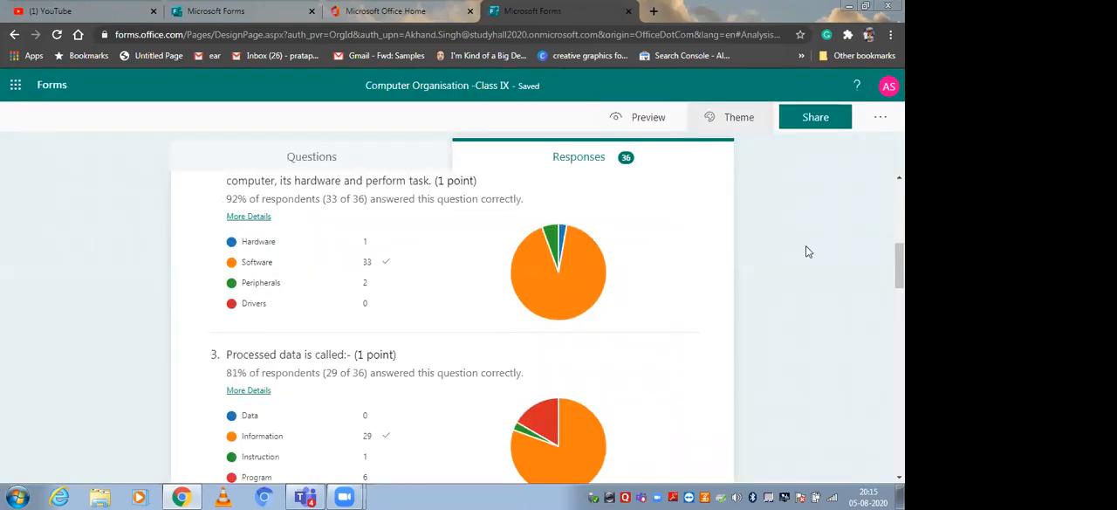
# Export the Computer Organisation quiz's responses to an Excel workbook.
pyautogui.scroll(-1, 452, 323)
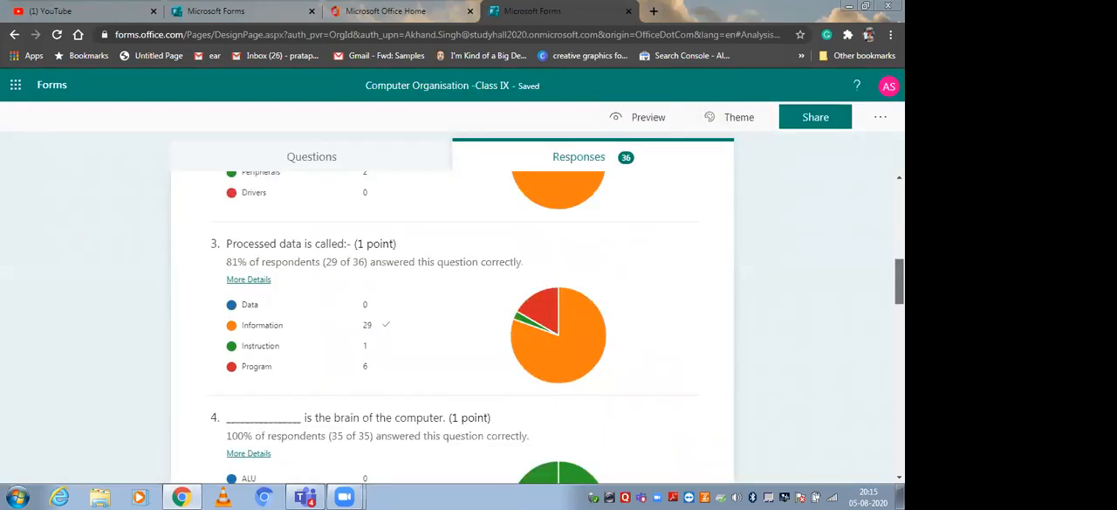
pyautogui.scroll(-2, 452, 323)
pyautogui.scroll(6, 691, 342)
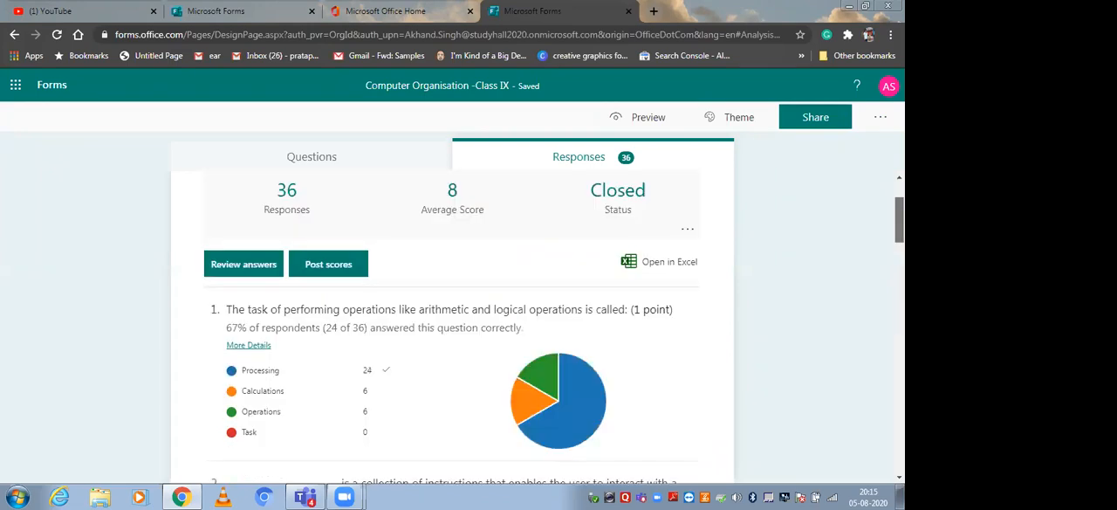
pyautogui.scroll(1, 685, 353)
pyautogui.click(679, 367)
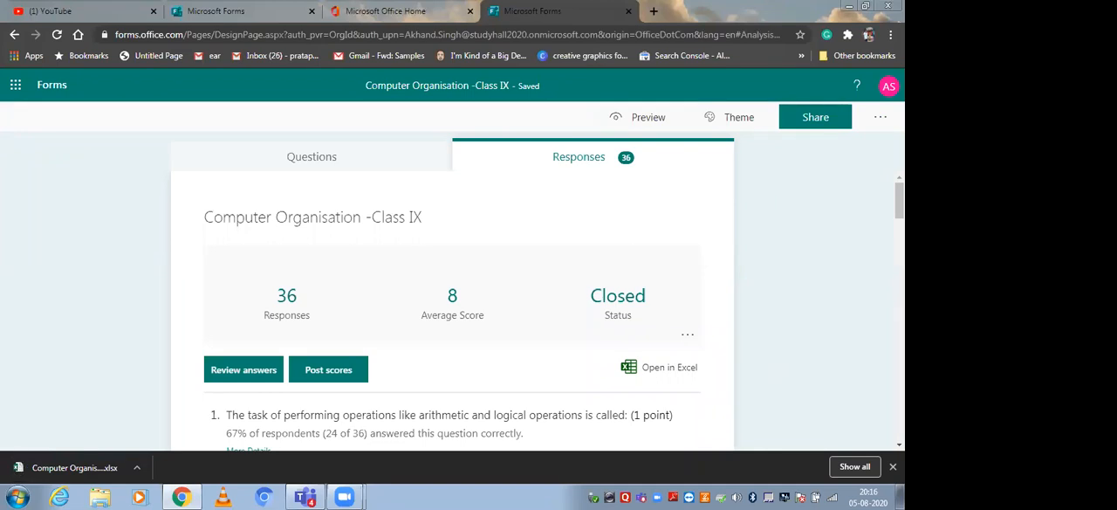
pyautogui.scroll(-1, 823, 315)
pyautogui.scroll(-1, 537, 317)
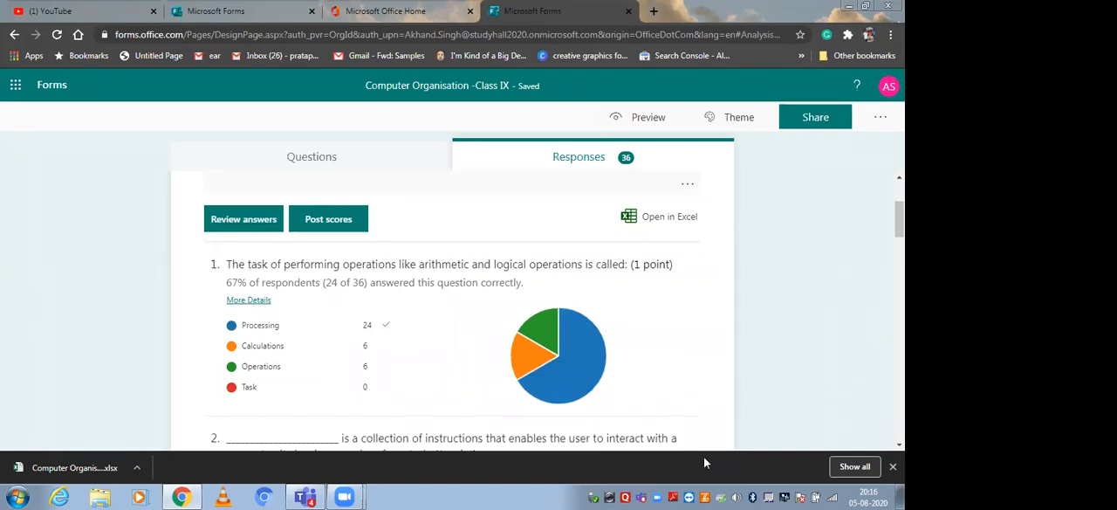
# Open the exported Computer Organisation workbook in Excel, examine the students' total points, and return to the browser.
pyautogui.click(137, 467)
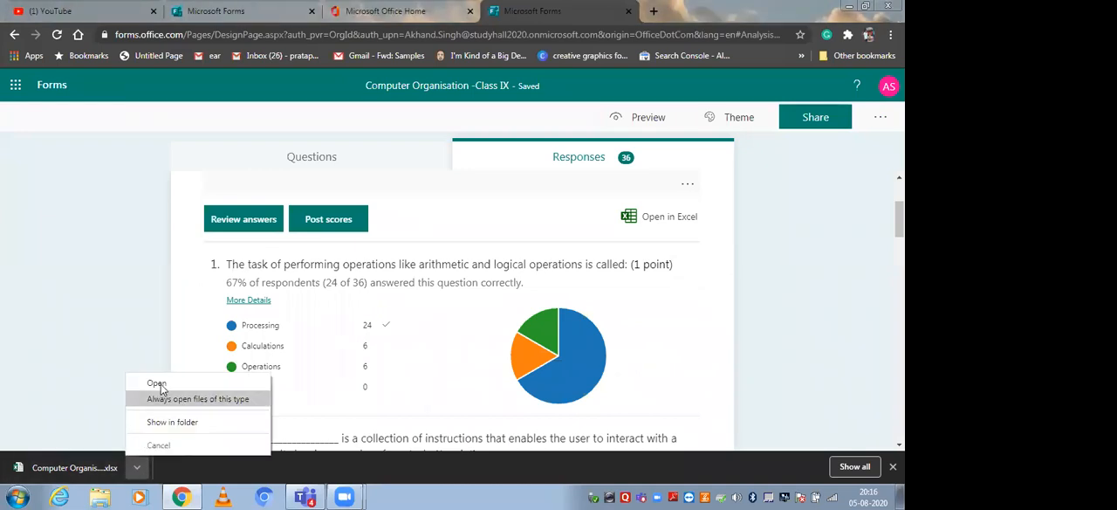
pyautogui.click(159, 384)
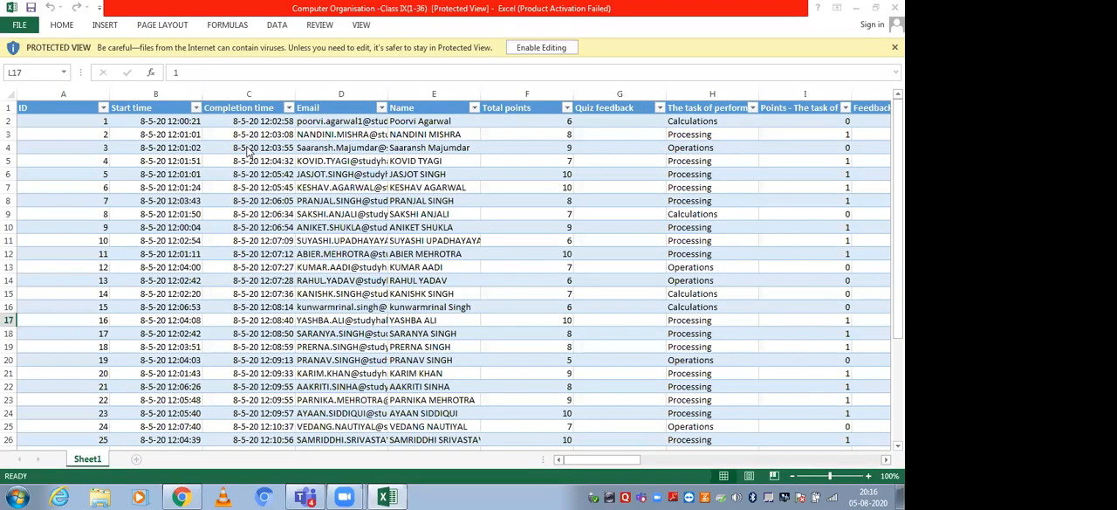
pyautogui.click(604, 105)
pyautogui.moveTo(623, 459); pyautogui.dragTo(683, 465)
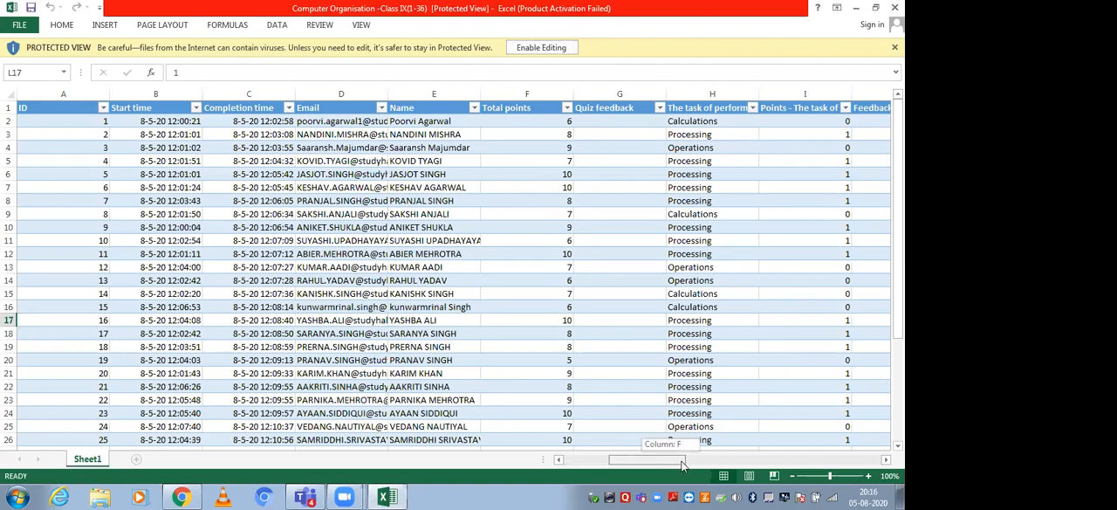
pyautogui.moveTo(682, 465); pyautogui.dragTo(559, 256)
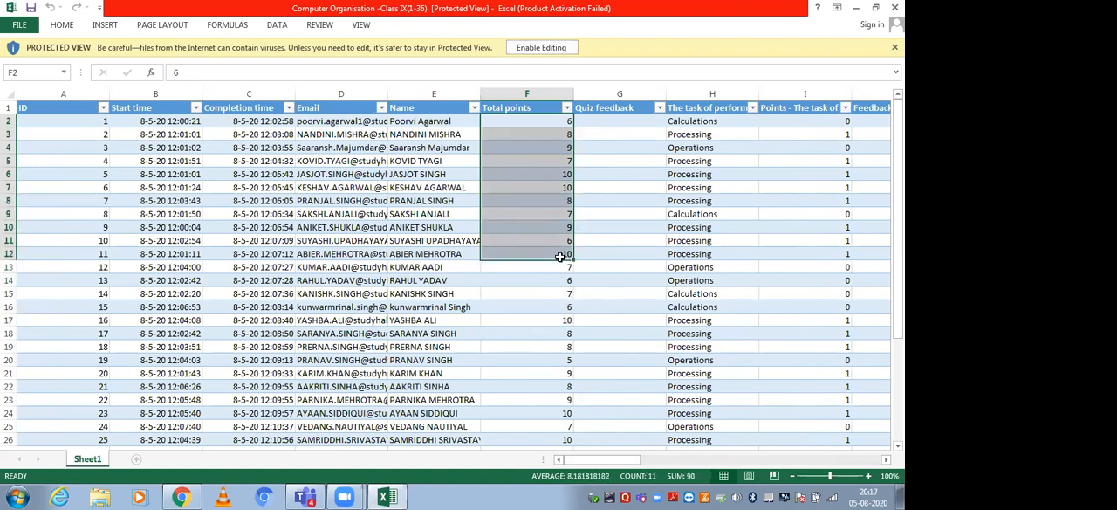
pyautogui.click(855, 10)
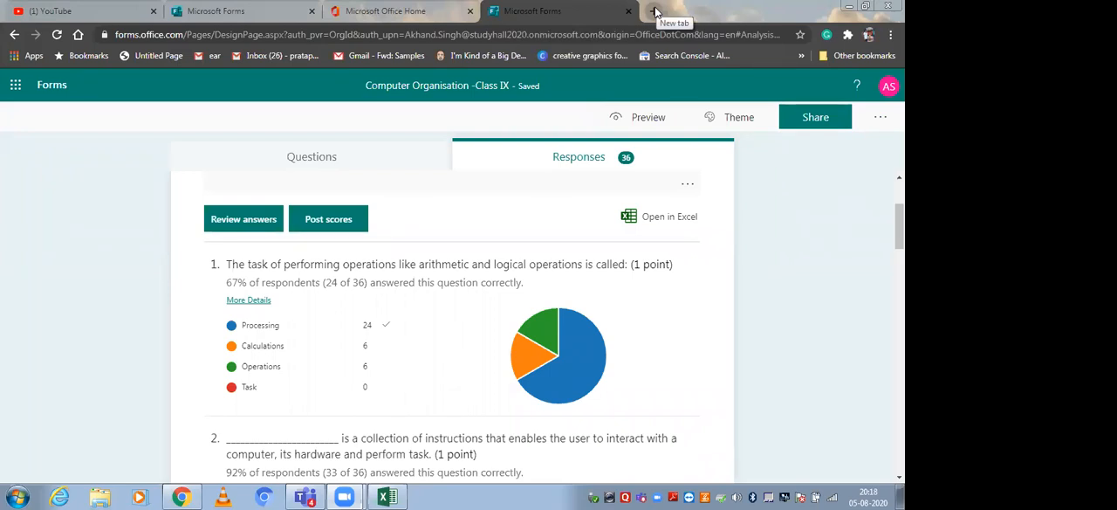
# Search Google for "google translate" in a new browser tab.
pyautogui.click(653, 14)
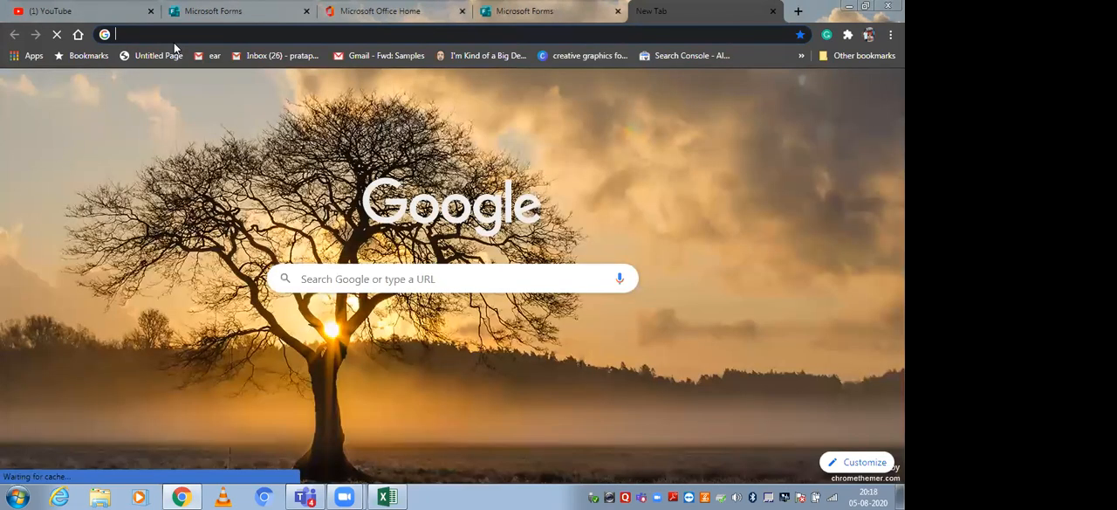
pyautogui.write('google transl')
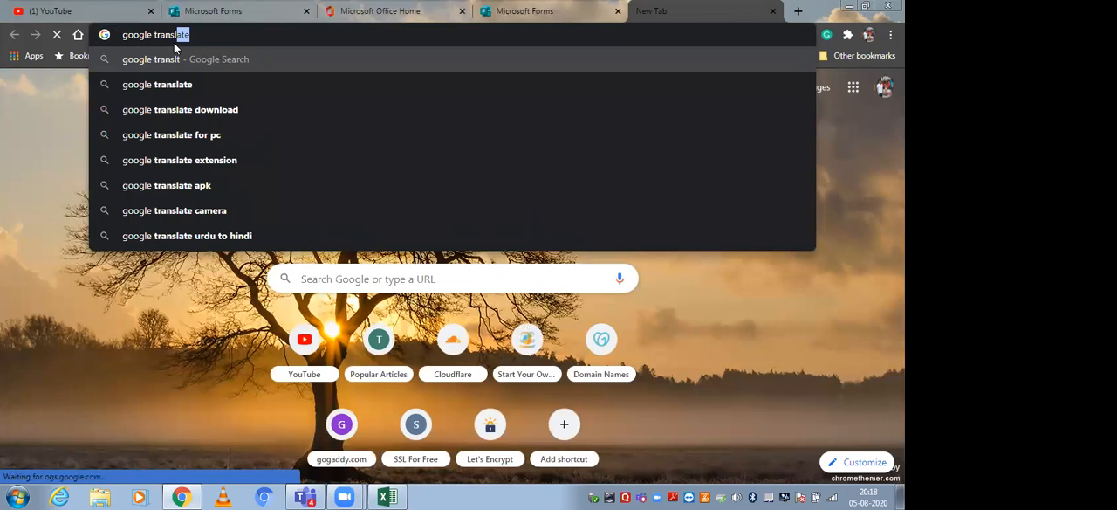
pyautogui.press('Down')
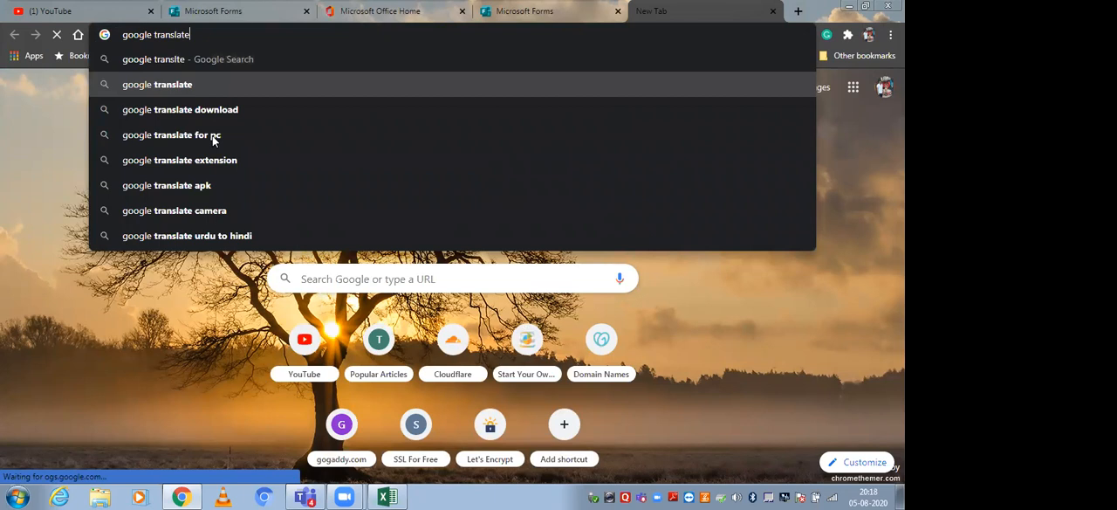
pyautogui.press('Return')
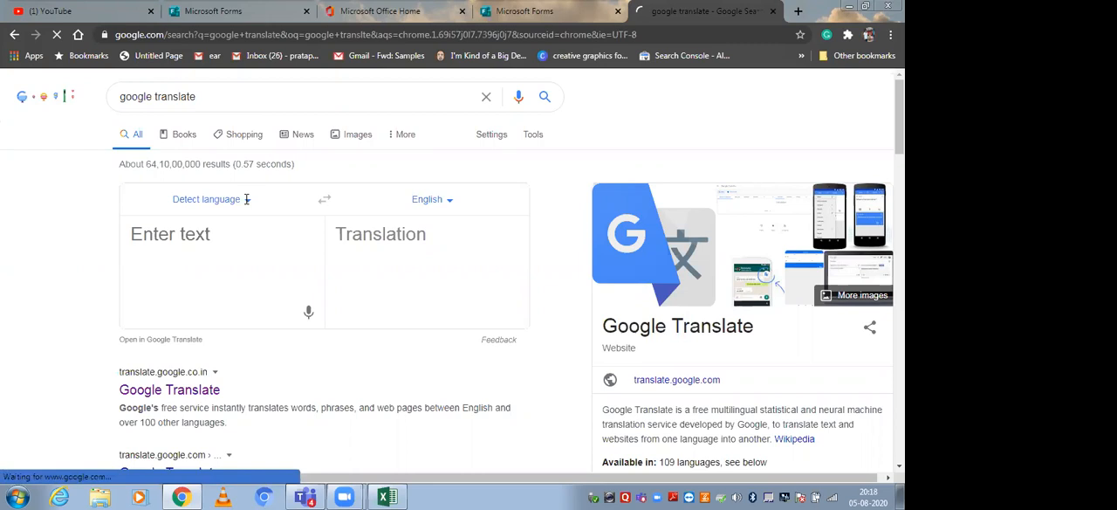
# Set the translator to translate from English to Hindi.
pyautogui.click(247, 199)
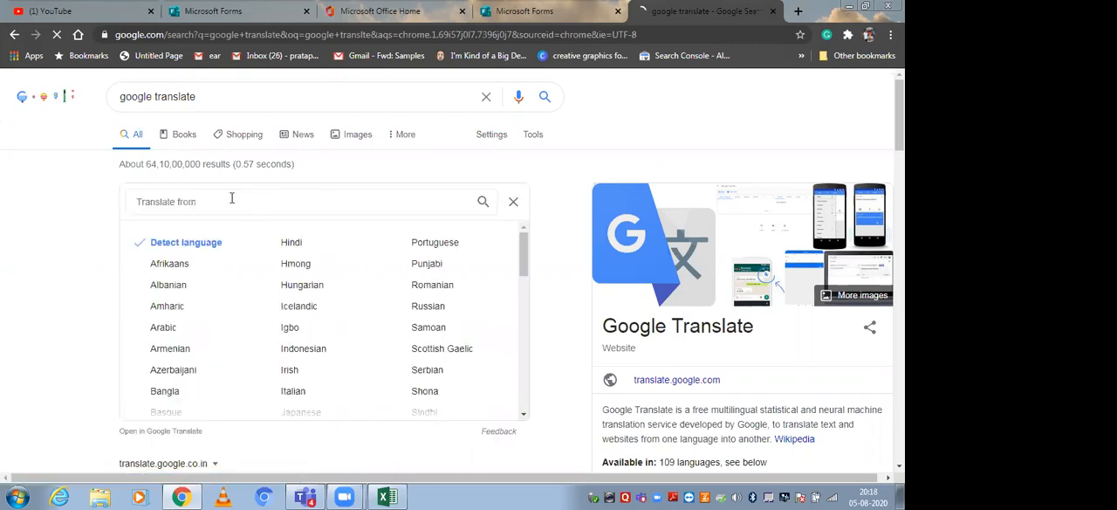
pyautogui.click(231, 197)
pyautogui.write('eng')
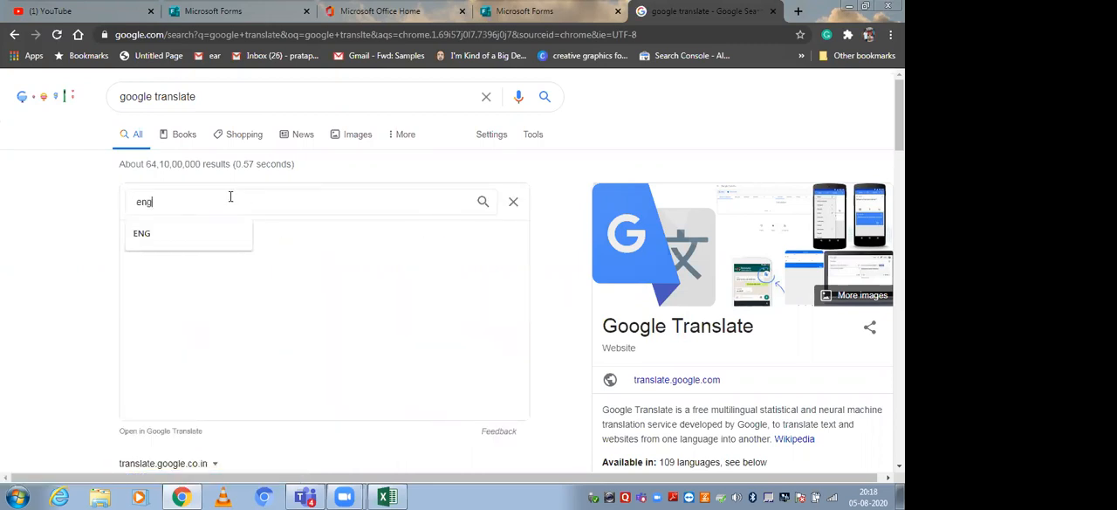
pyautogui.write('lish')
pyautogui.click(173, 241)
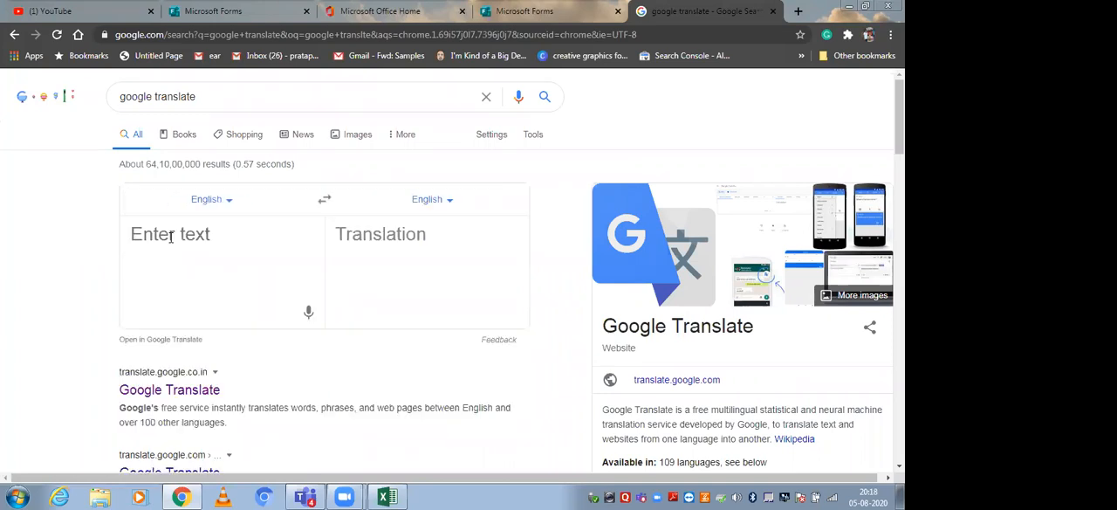
pyautogui.click(451, 201)
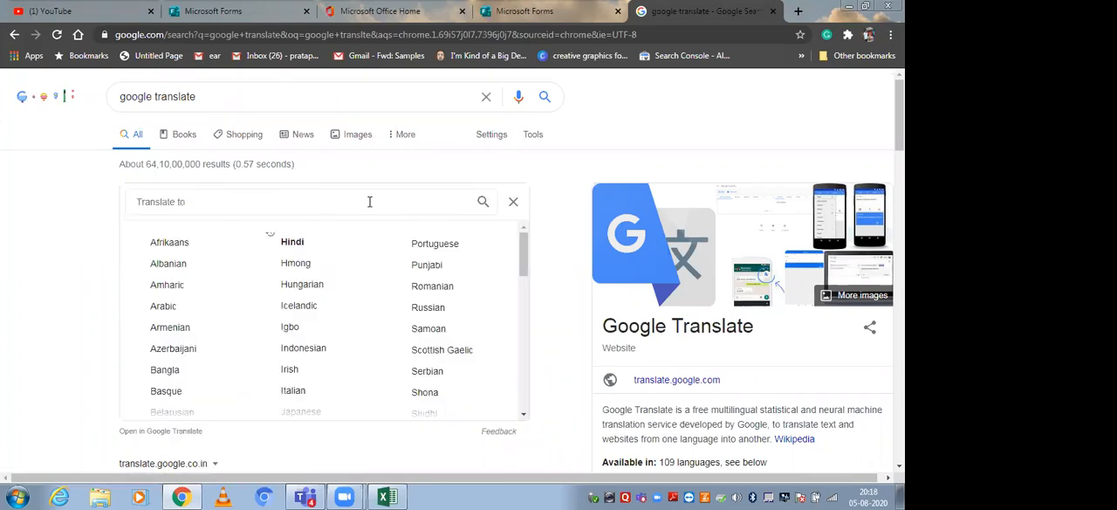
pyautogui.click(292, 241)
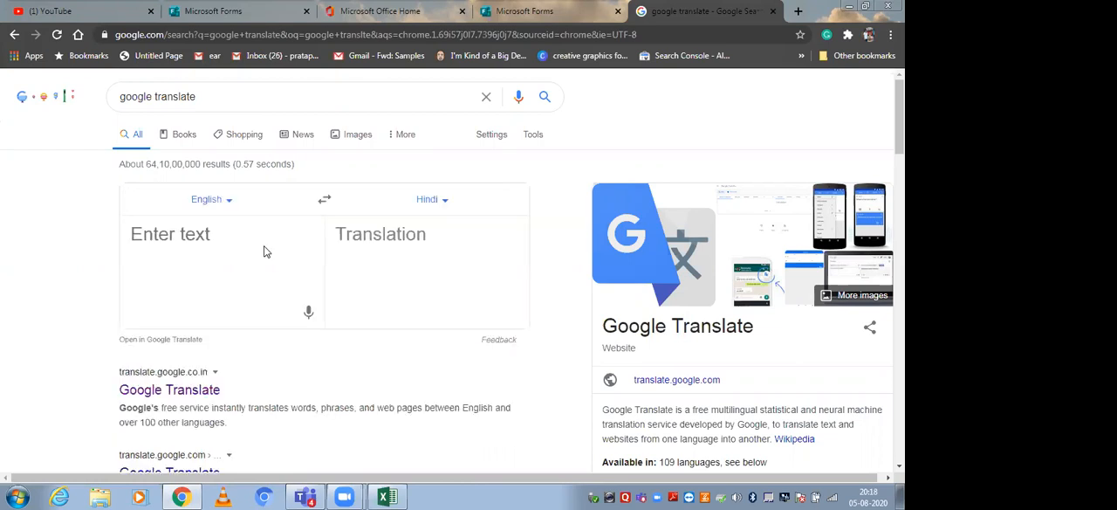
# Translate "computer" from English to Hindi, then clear the source text.
pyautogui.click(194, 232)
pyautogui.write('computer')
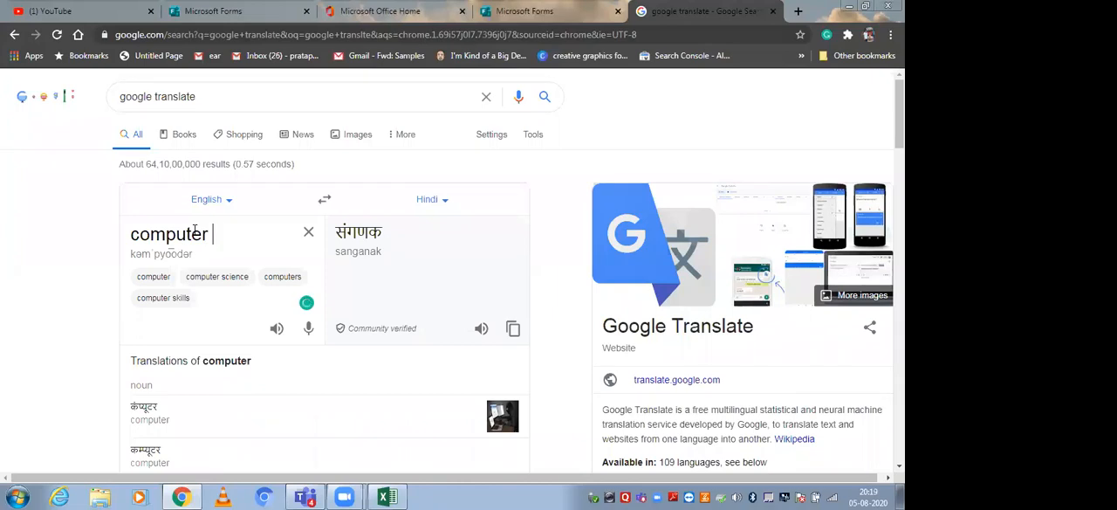
pyautogui.press('BackSpace')
pyautogui.press('BackSpace')
pyautogui.press('BackSpace')
pyautogui.press('BackSpace')
pyautogui.press('BackSpace')
pyautogui.press('BackSpace')
pyautogui.press('BackSpace')
pyautogui.press('BackSpace')
pyautogui.press('BackSpace')
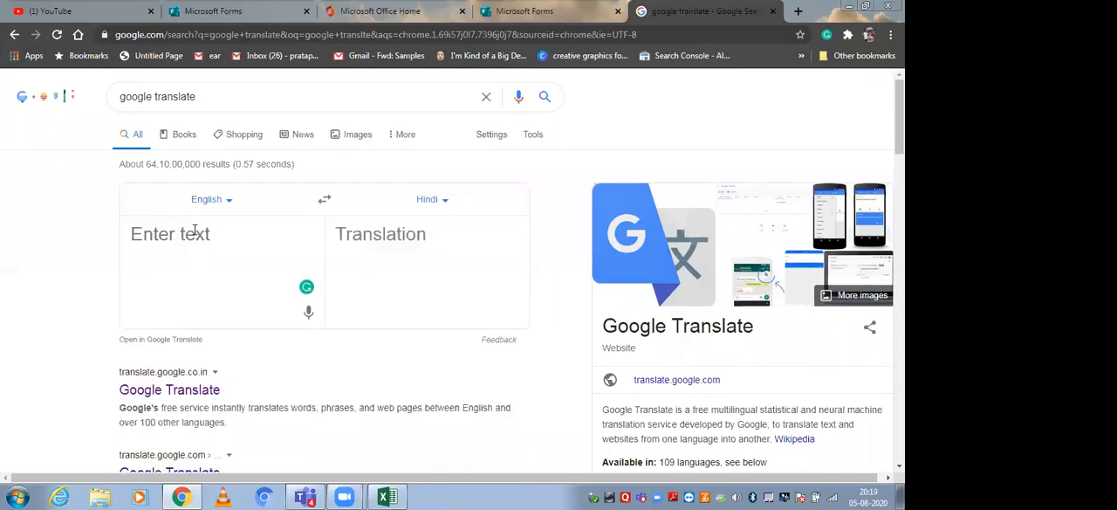
# Try to get the Hindi script for "aap kya jante" with English as the source language, then clear the text.
pyautogui.write('aap ')
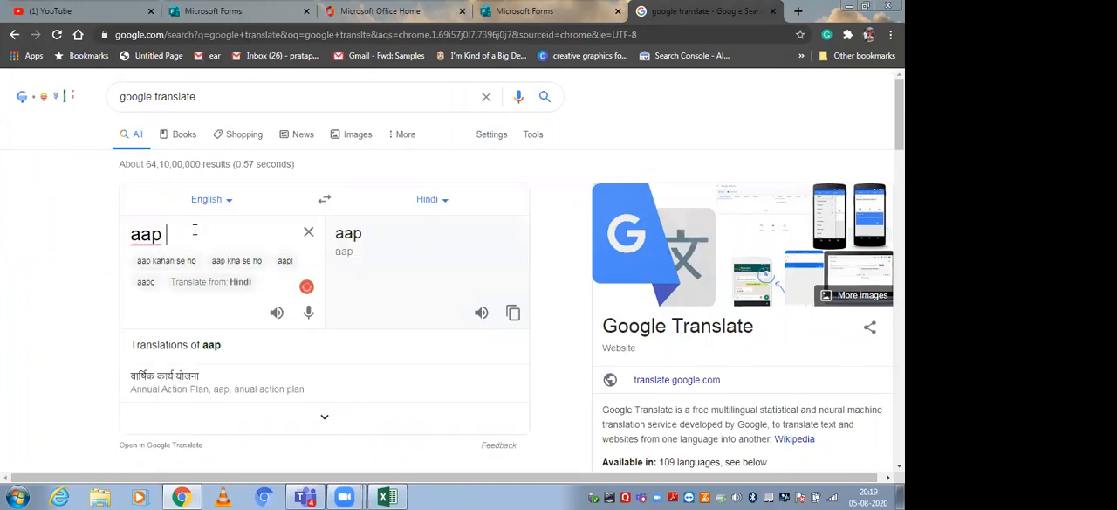
pyautogui.write('kya')
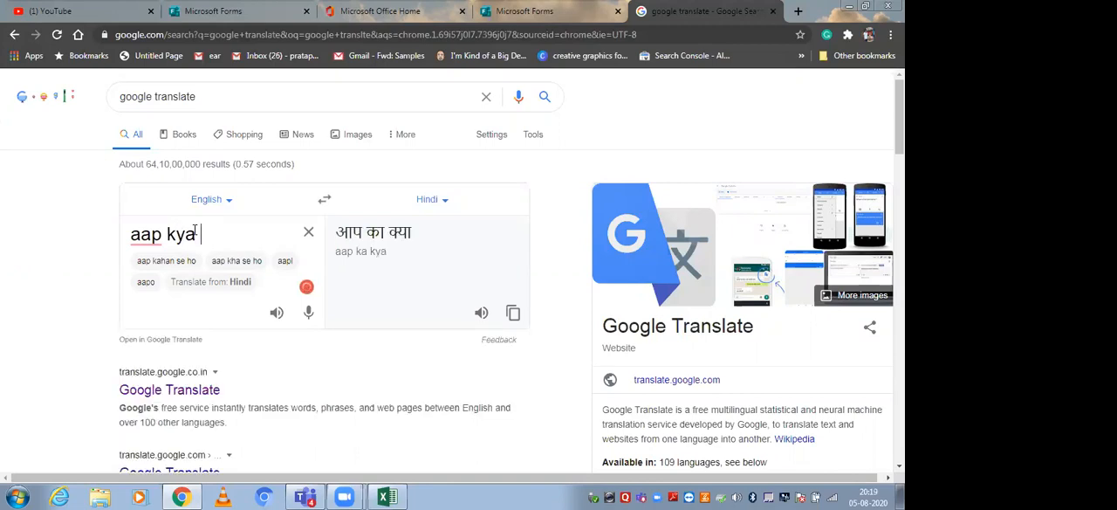
pyautogui.write(' jante')
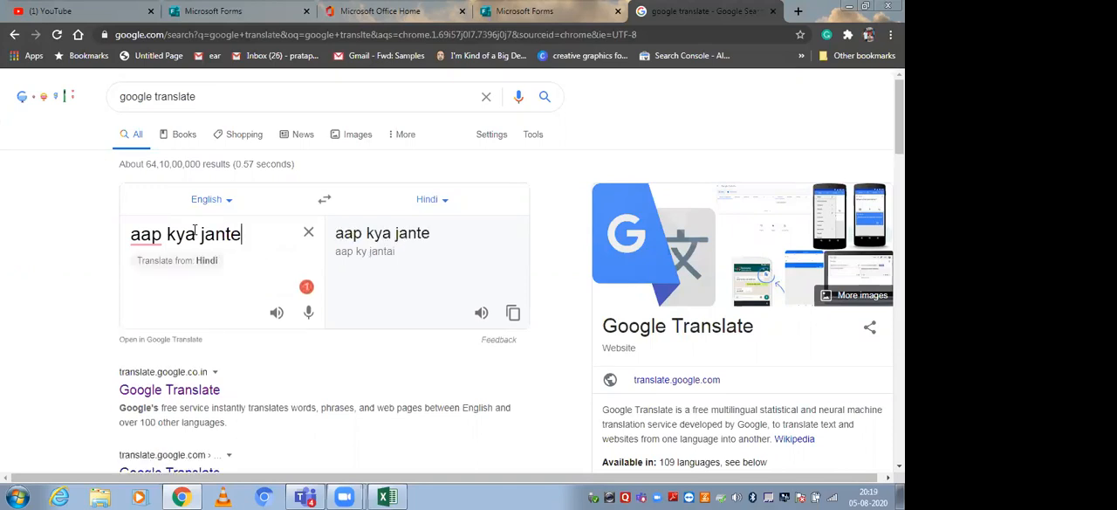
pyautogui.press('BackSpace')
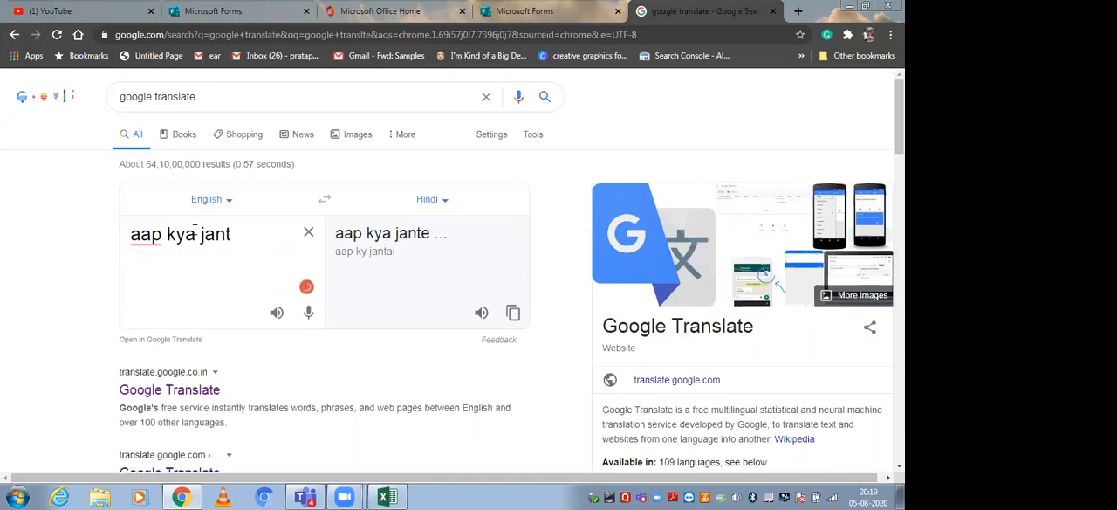
pyautogui.hotkey('ctrl', 'a')
pyautogui.press('BackSpace')
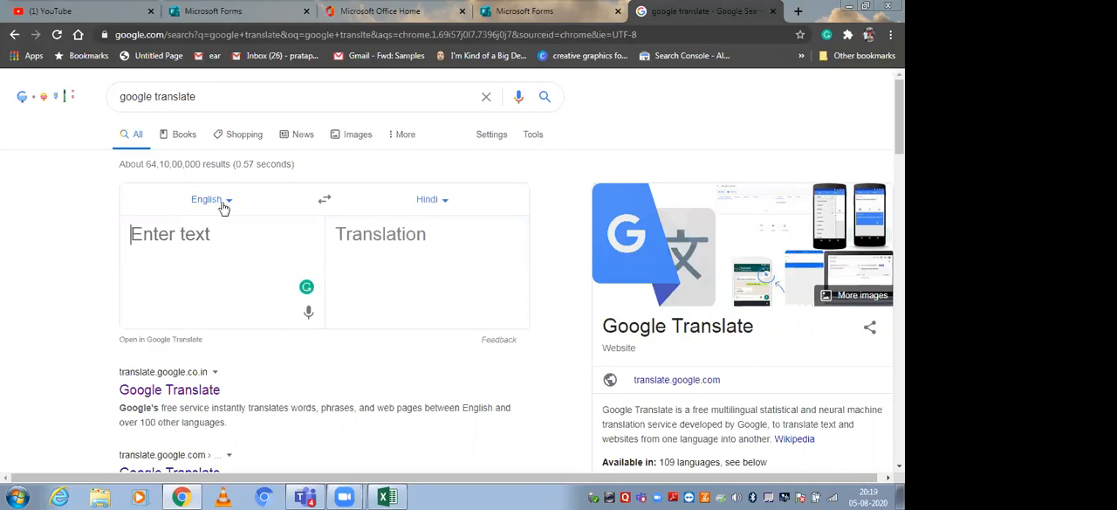
# Set the source language to Detect language, enter "aap sikhne" for translation, and select the Hindi output.
pyautogui.click(231, 200)
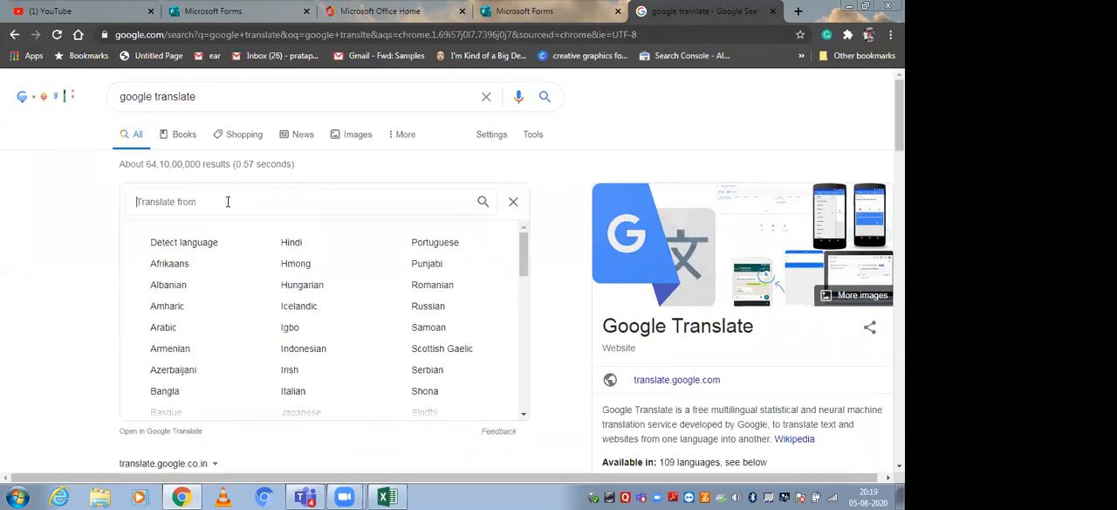
pyautogui.click(193, 243)
pyautogui.write('aap ')
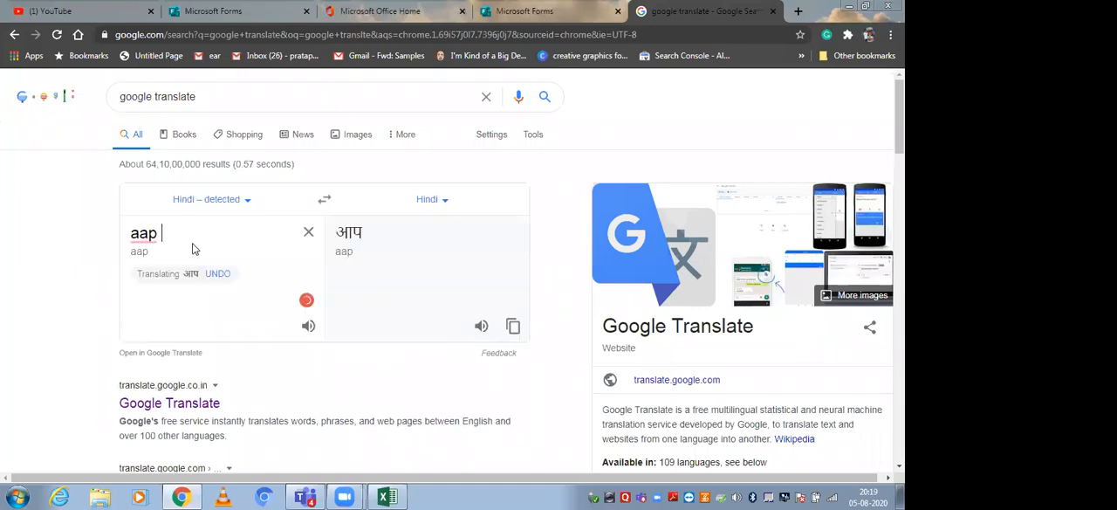
pyautogui.write('s')
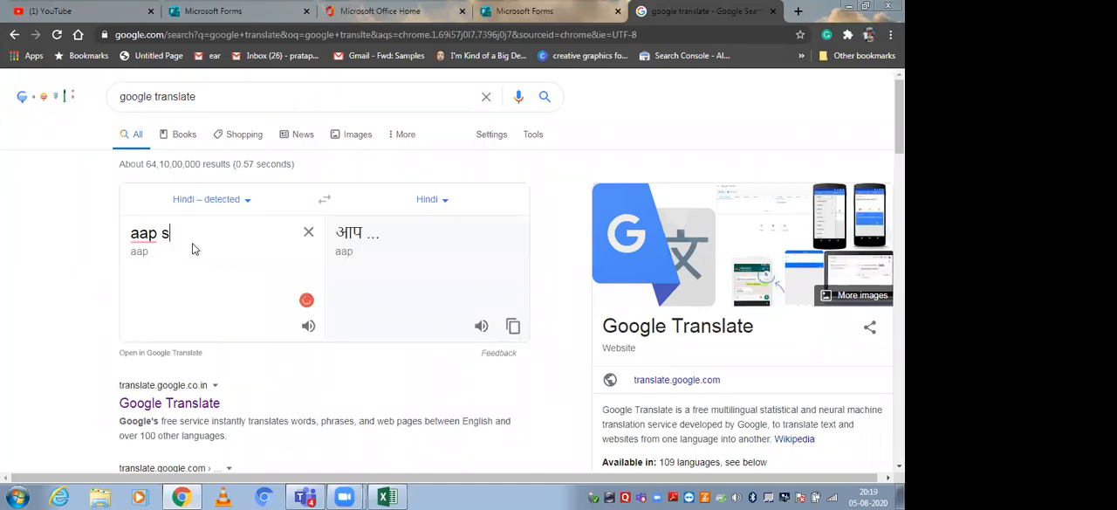
pyautogui.write('ikh')
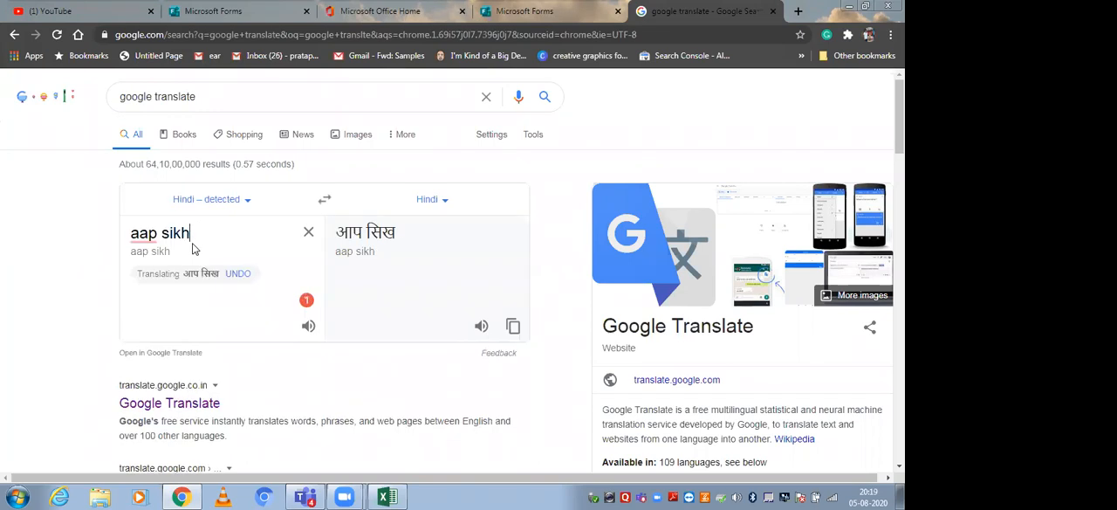
pyautogui.write('ne')
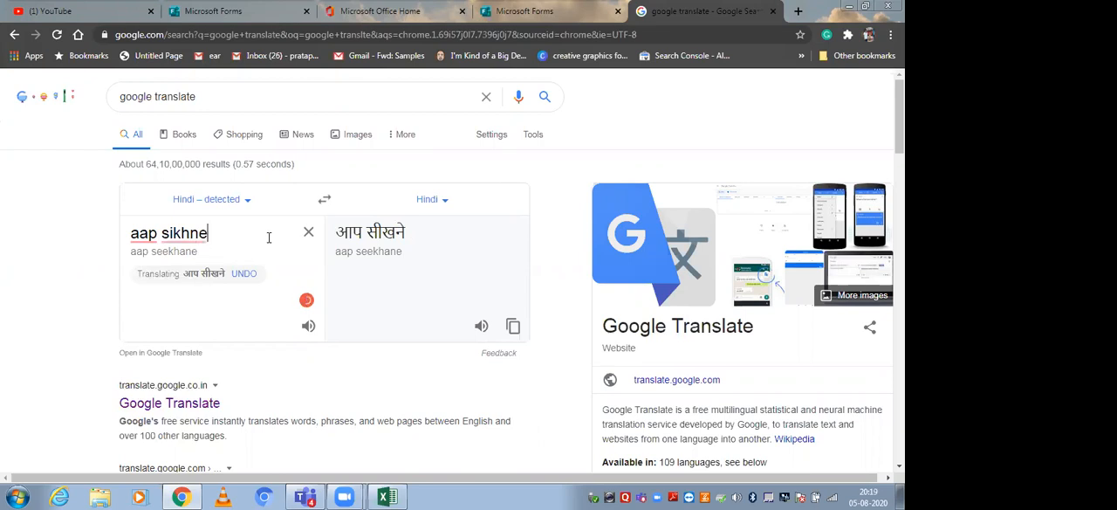
pyautogui.moveTo(338, 231); pyautogui.dragTo(403, 236)
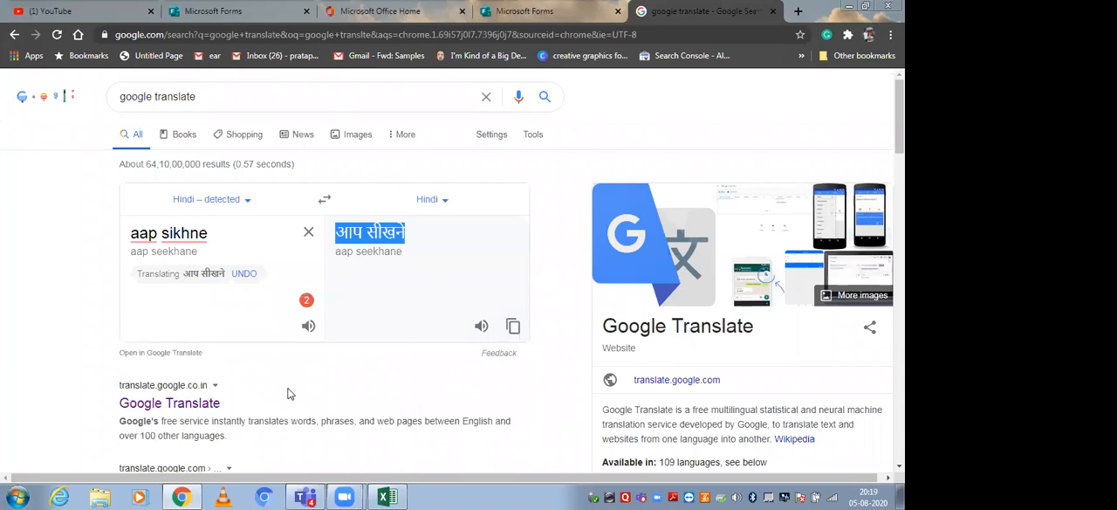
# Try to paste the Hindi text into a new Notepad file, then close the file without saving.
pyautogui.click(7, 493)
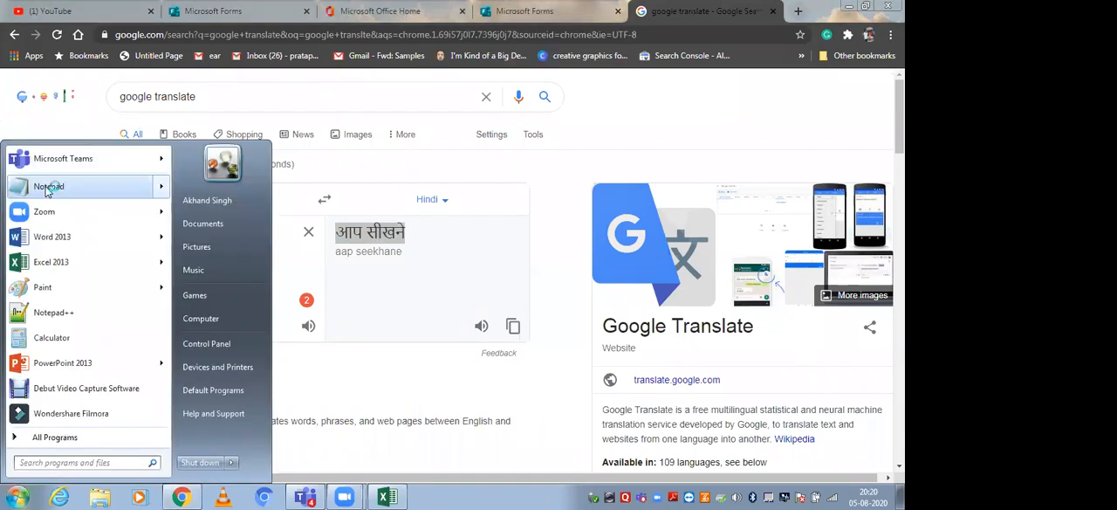
pyautogui.click(50, 186)
pyautogui.hotkey('ctrl', 'v')
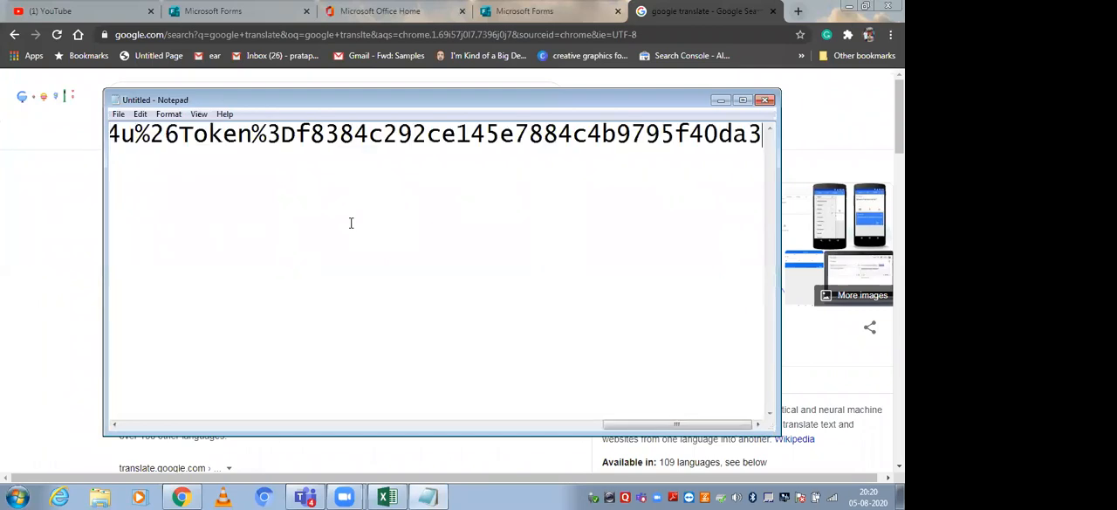
pyautogui.click(765, 101)
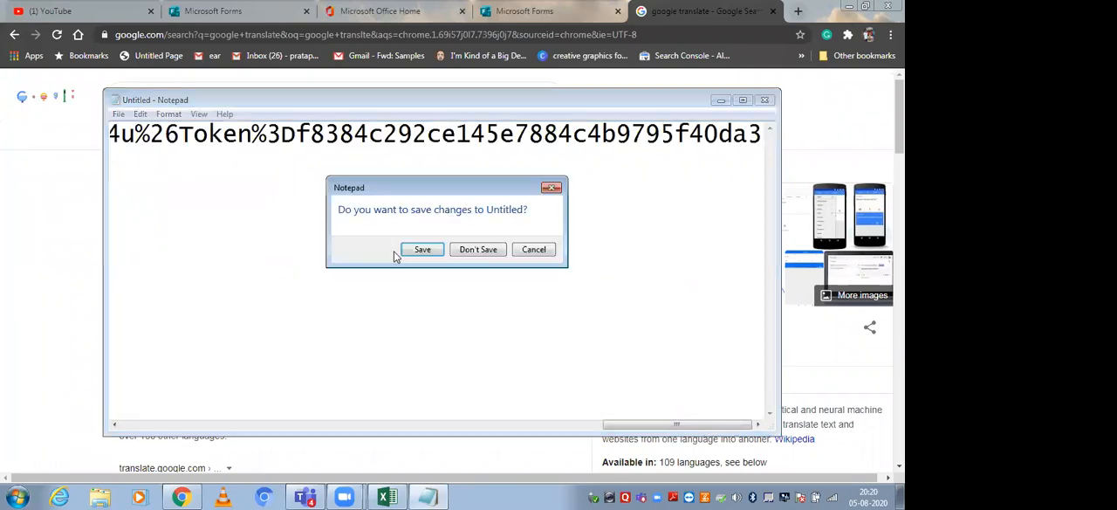
pyautogui.click(485, 248)
# Create a blank document in Word and paste the clipboard content into it.
pyautogui.click(17, 496)
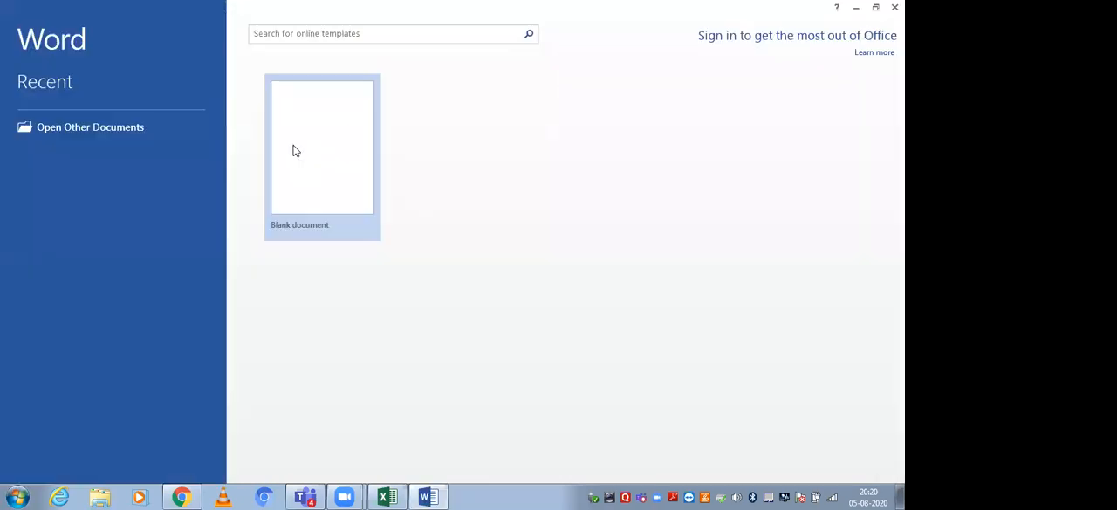
pyautogui.click(311, 201)
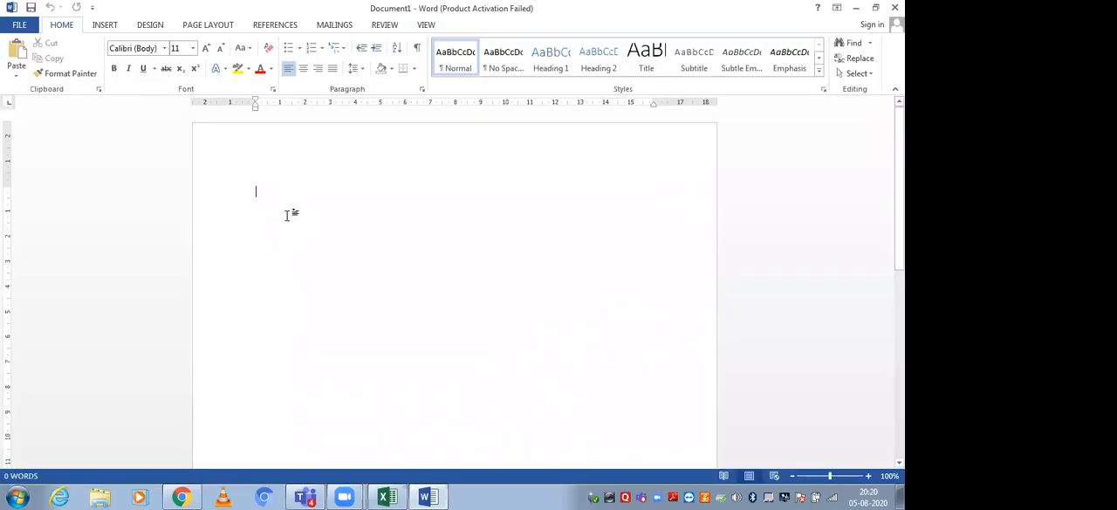
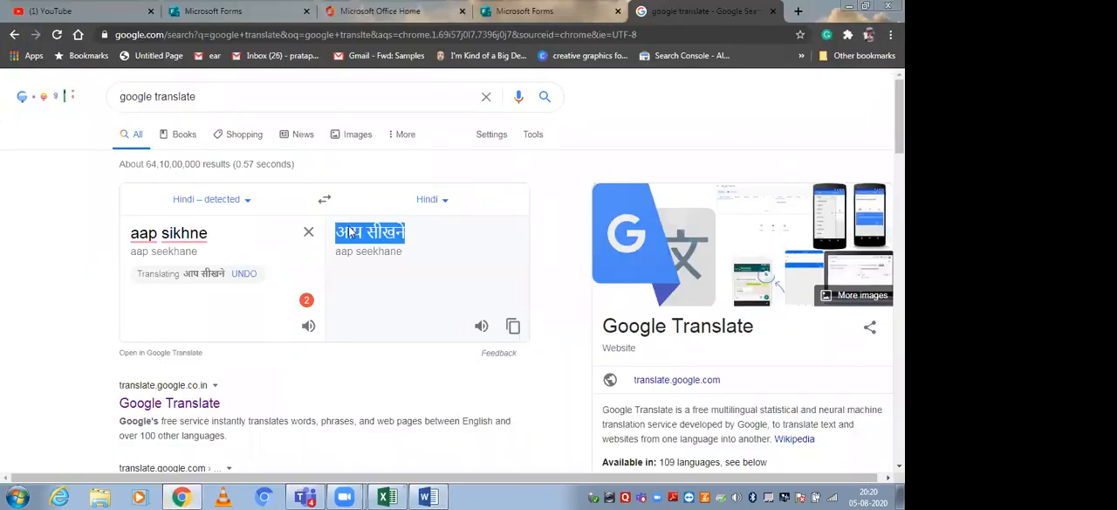
# Copy the selected Hindi translation from the browser into the Word document below the form link, and delete that link.
pyautogui.rightClick(350, 229)
pyautogui.click(375, 238)
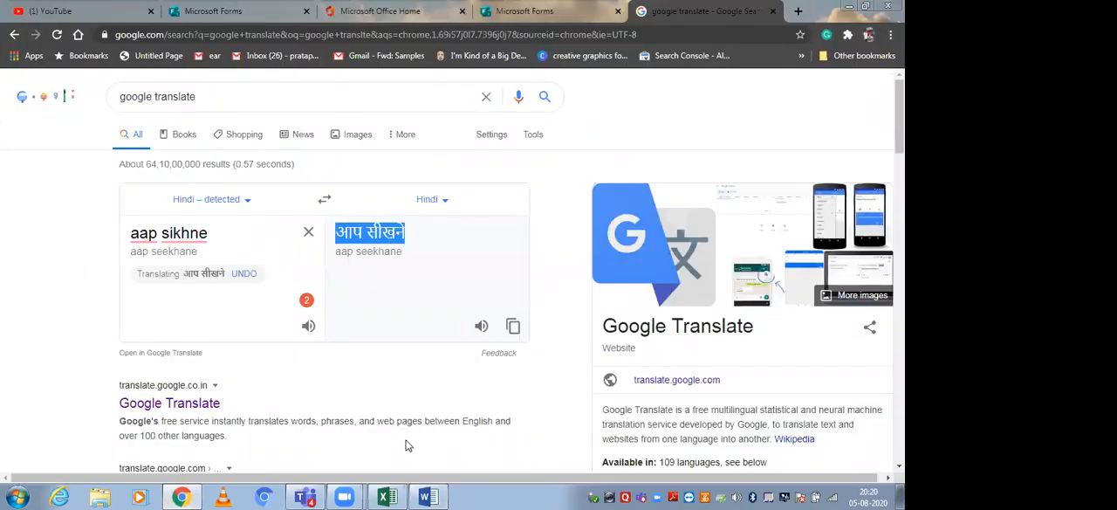
pyautogui.click(423, 490)
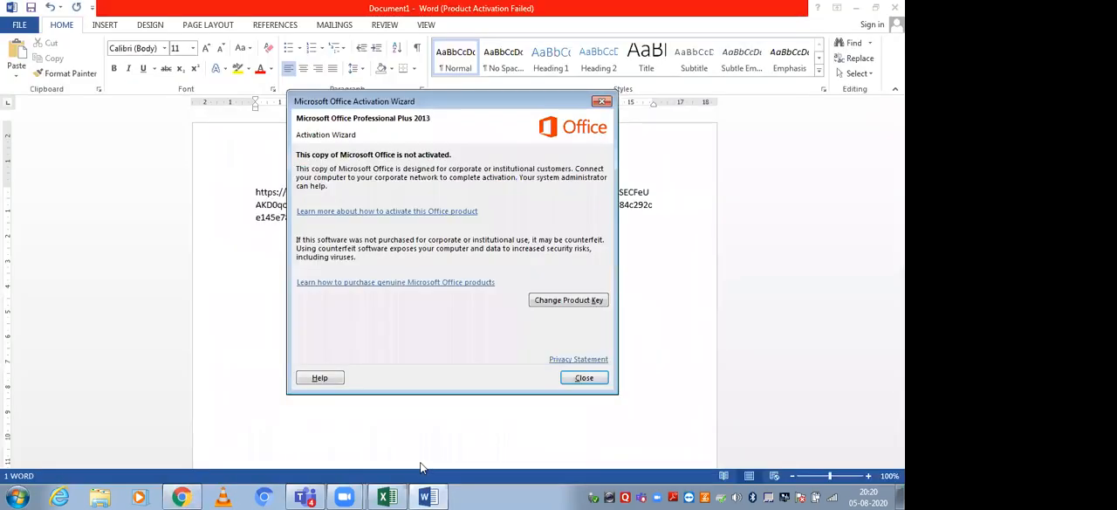
pyautogui.click(603, 102)
pyautogui.press('Return')
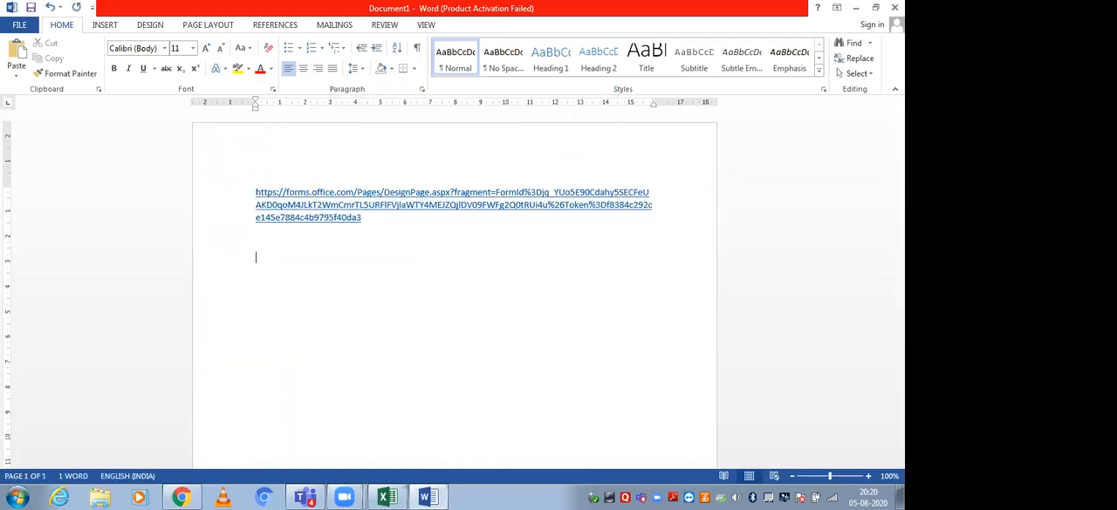
pyautogui.hotkey('ctrl', 'v')
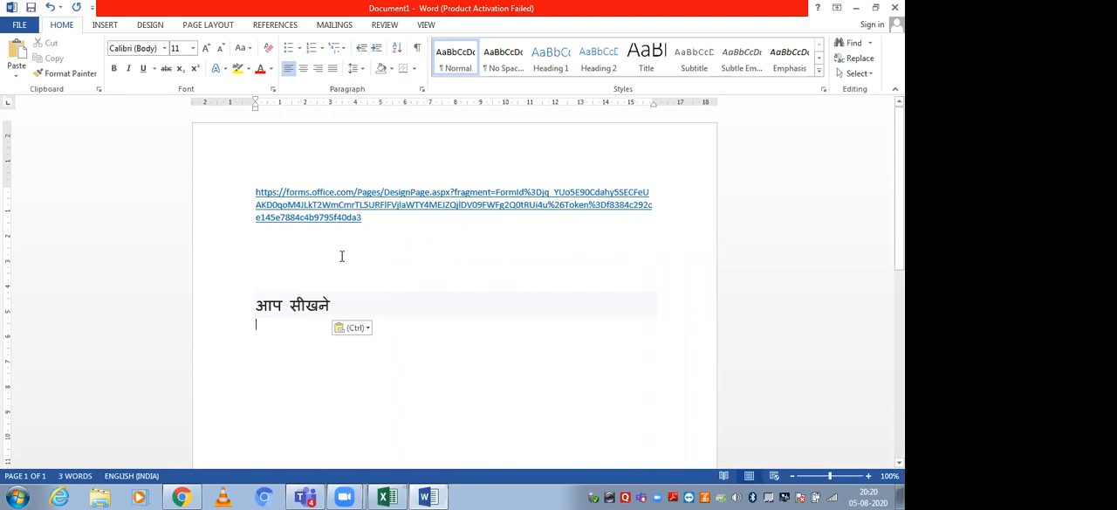
pyautogui.tripleClick(254, 190)
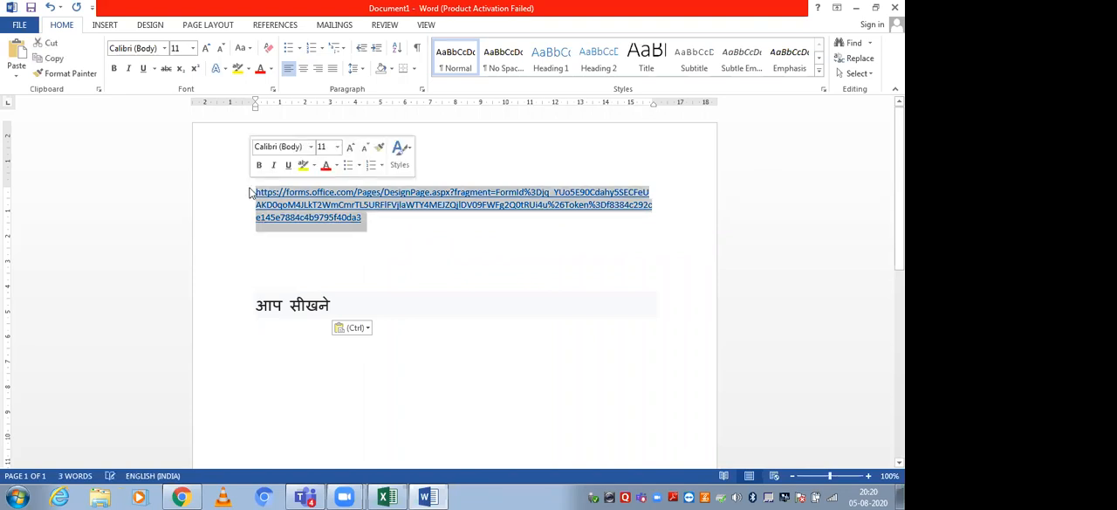
pyautogui.press('Delete')
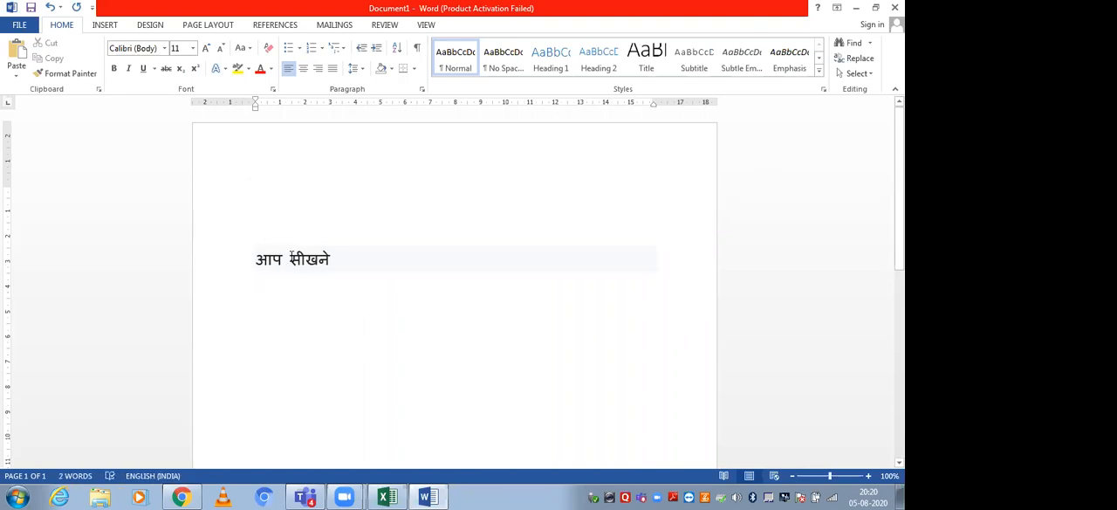